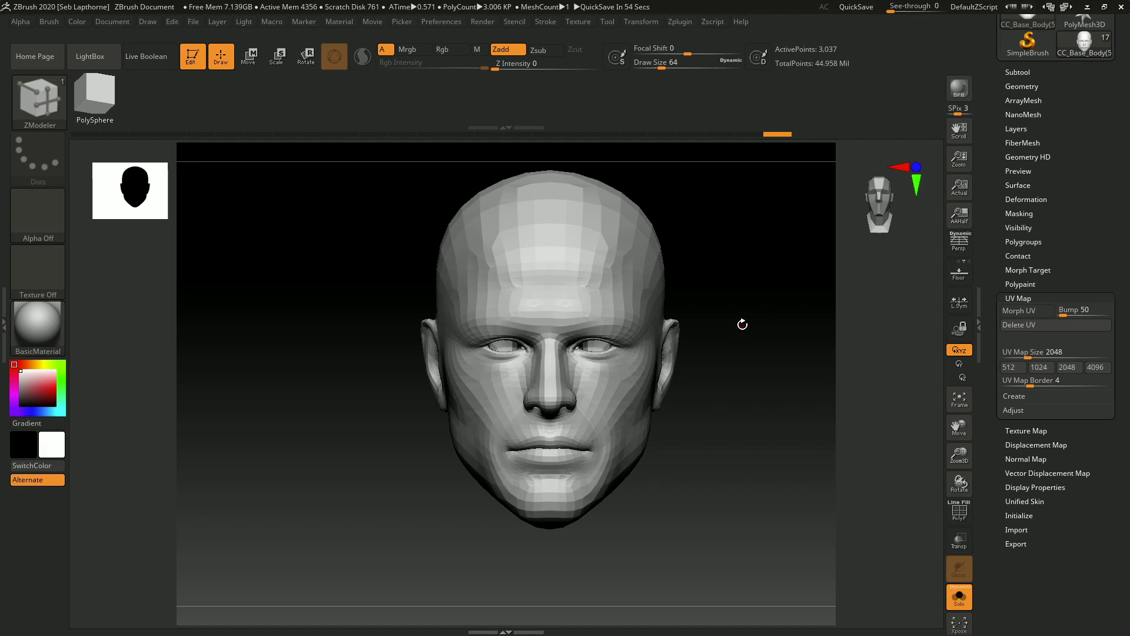
Switch to Character Creator and inspect the texture maps of the CC_Base_Body head material Std_Skin_Head, with its Bump map selected
drag(741, 334, 706, 343)
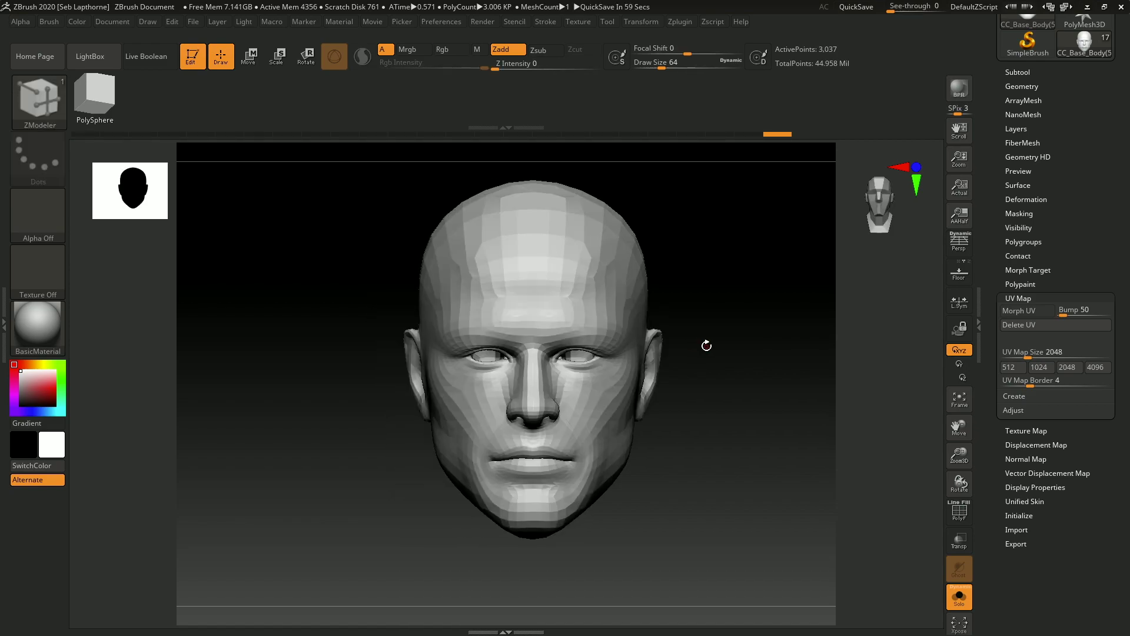
key(super)
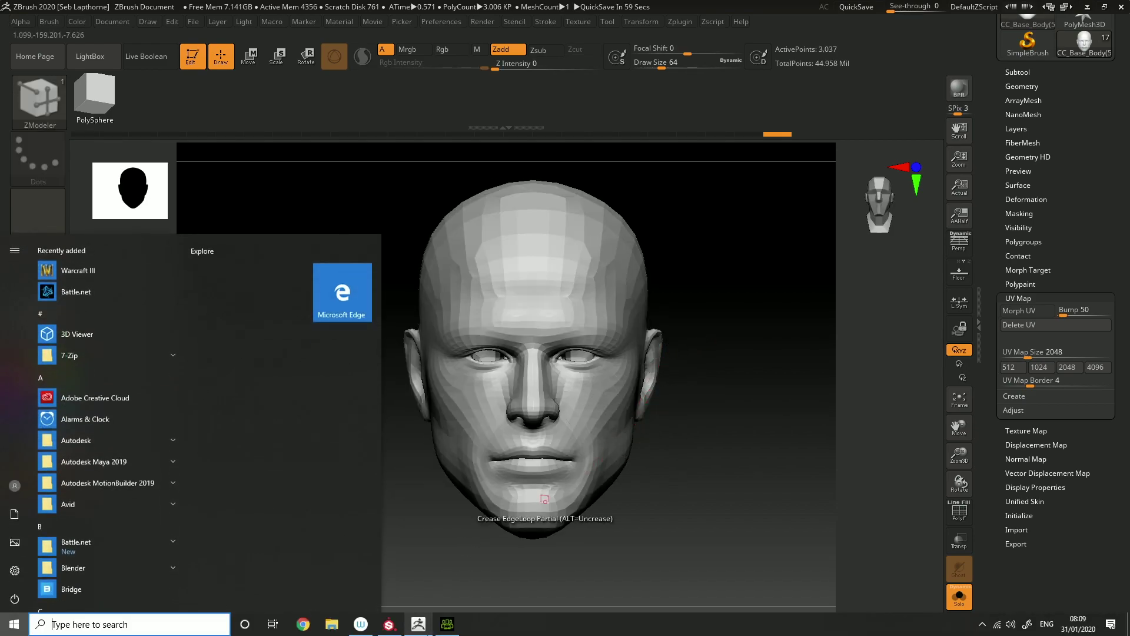
click(447, 623)
right_drag(770, 441, 725, 456)
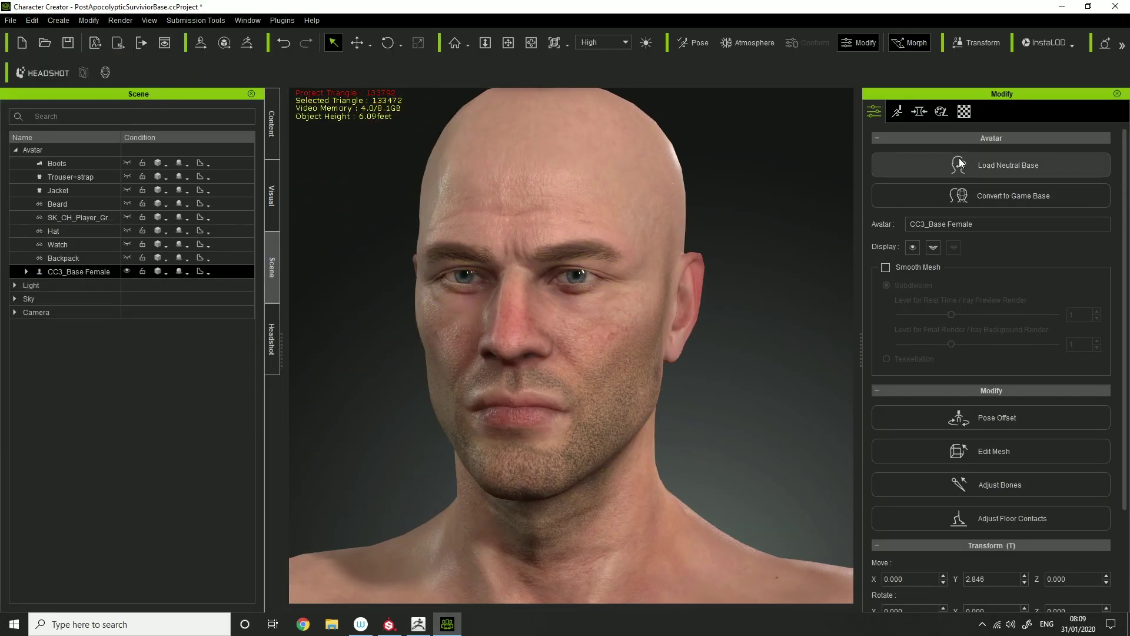
click(964, 111)
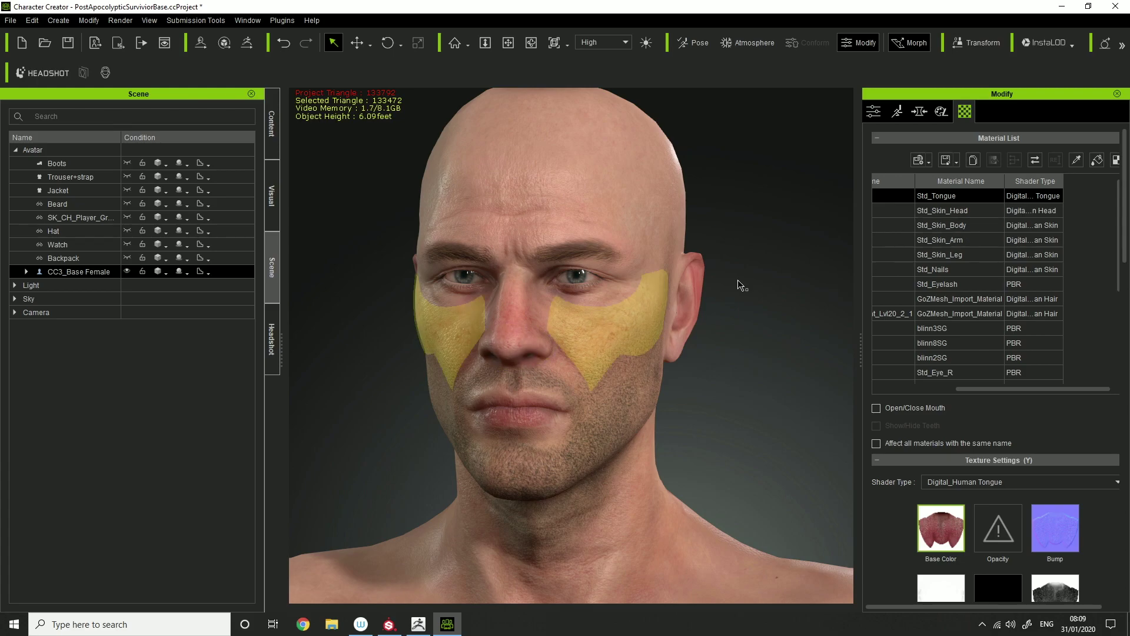
drag(979, 390, 909, 393)
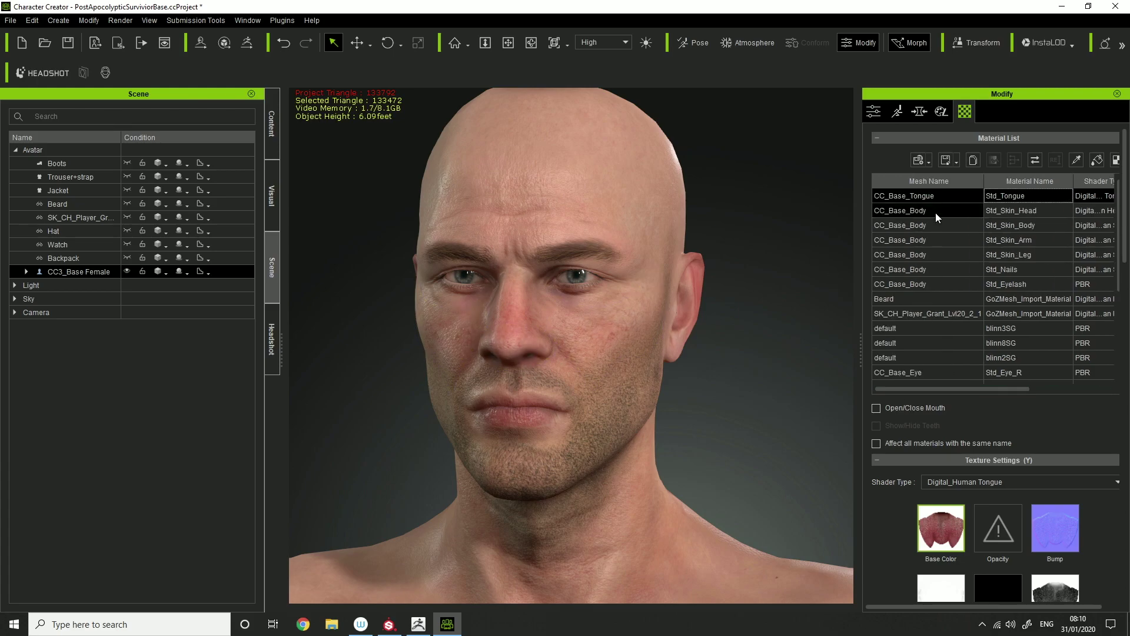
click(935, 212)
click(1068, 522)
scroll(1069, 518, down, 3)
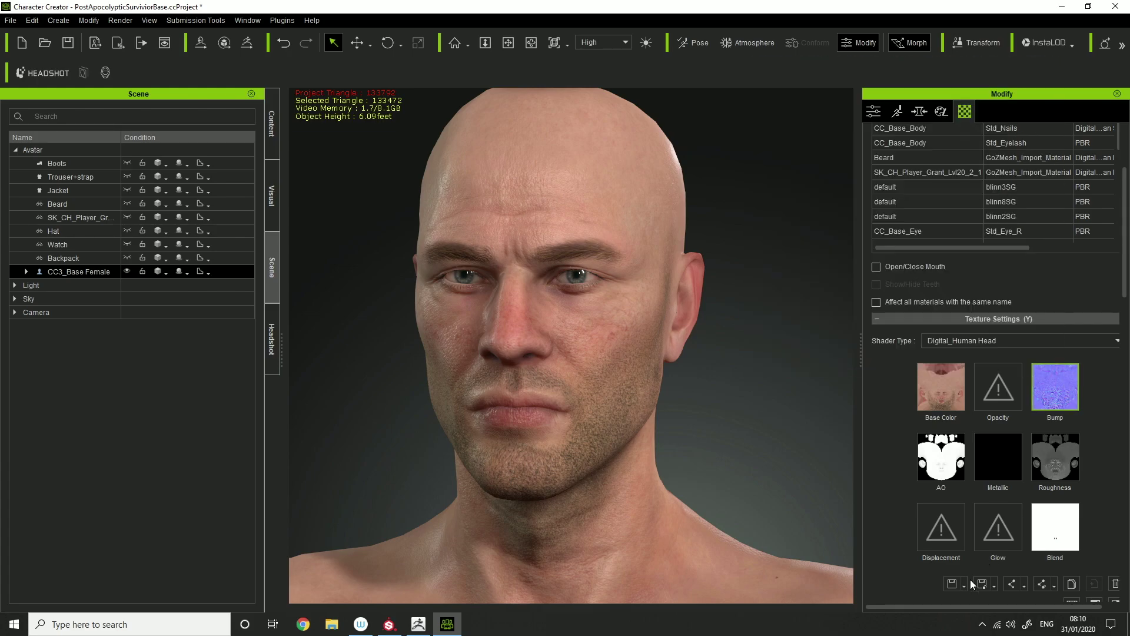
Switch back to ZBrush and import the HeadNormal image from the PostApocolypticSurvivor folder as a texture
click(418, 624)
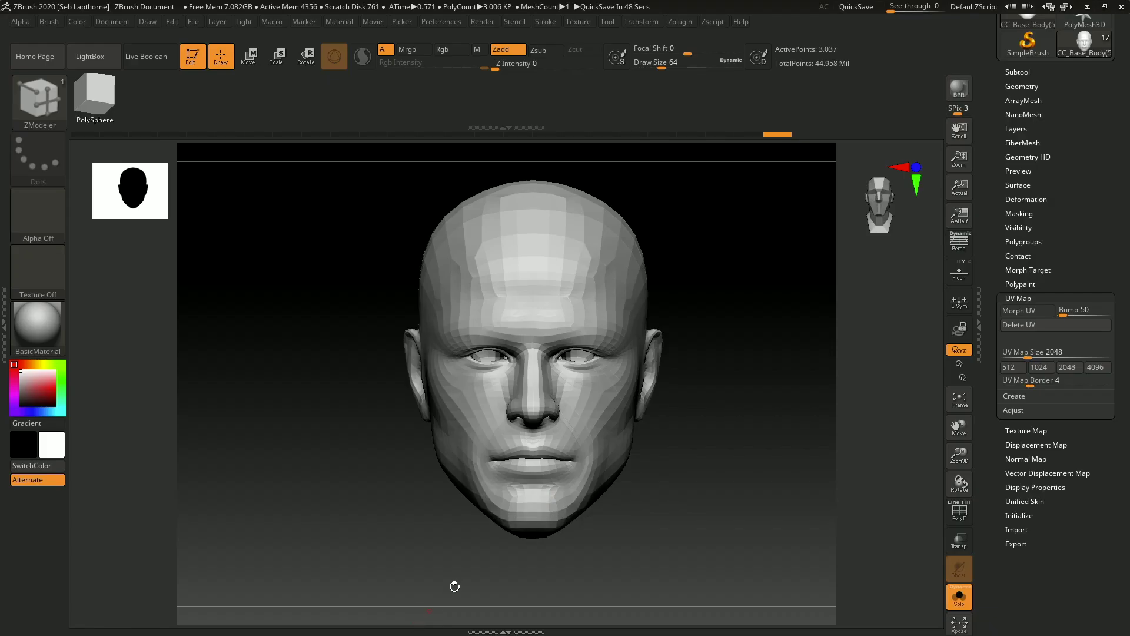
click(464, 23)
mouse_move(565, 17)
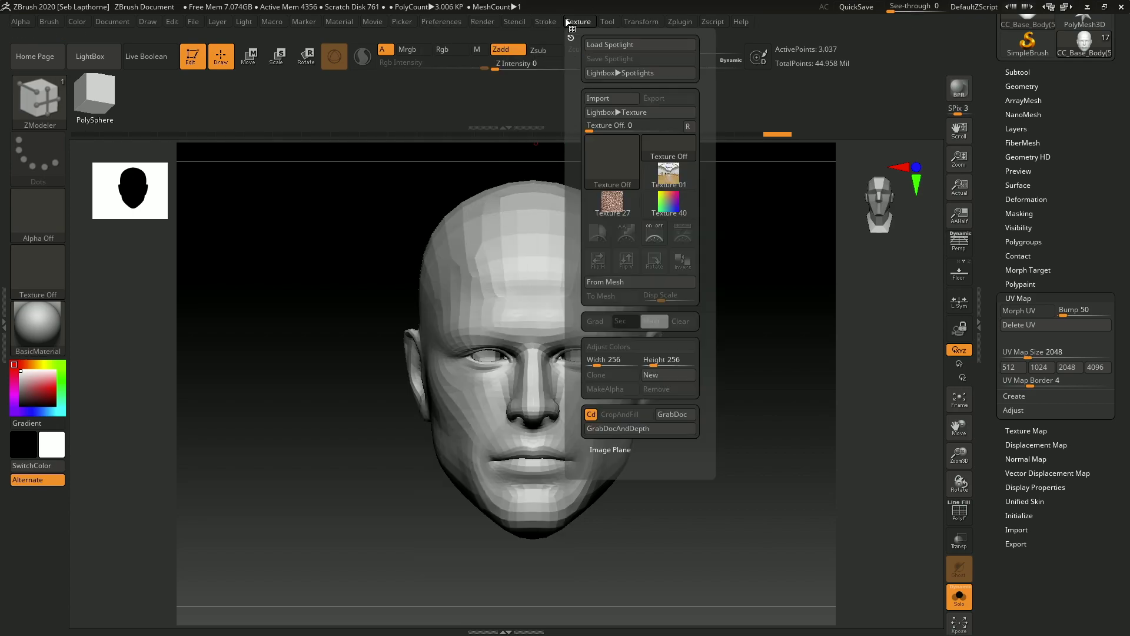
click(610, 171)
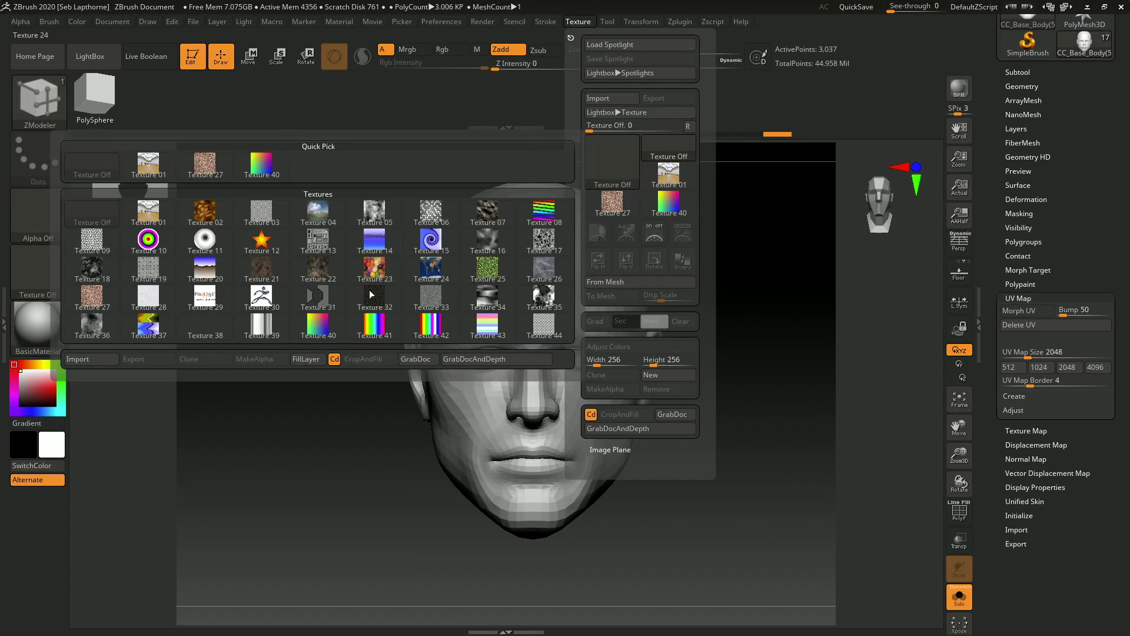
click(77, 359)
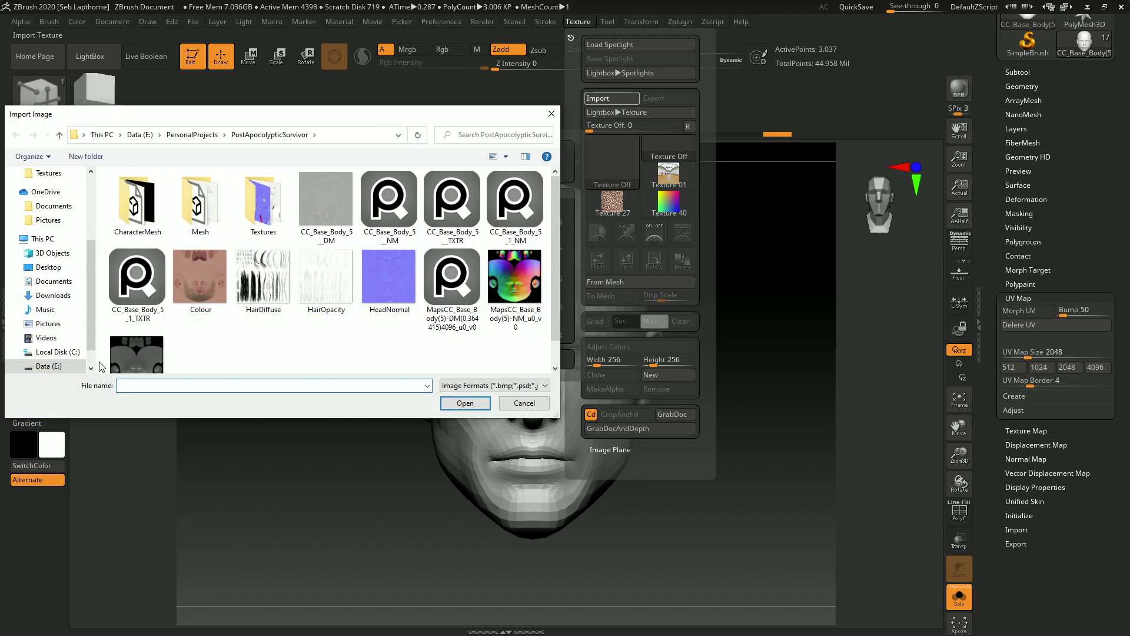
click(370, 300)
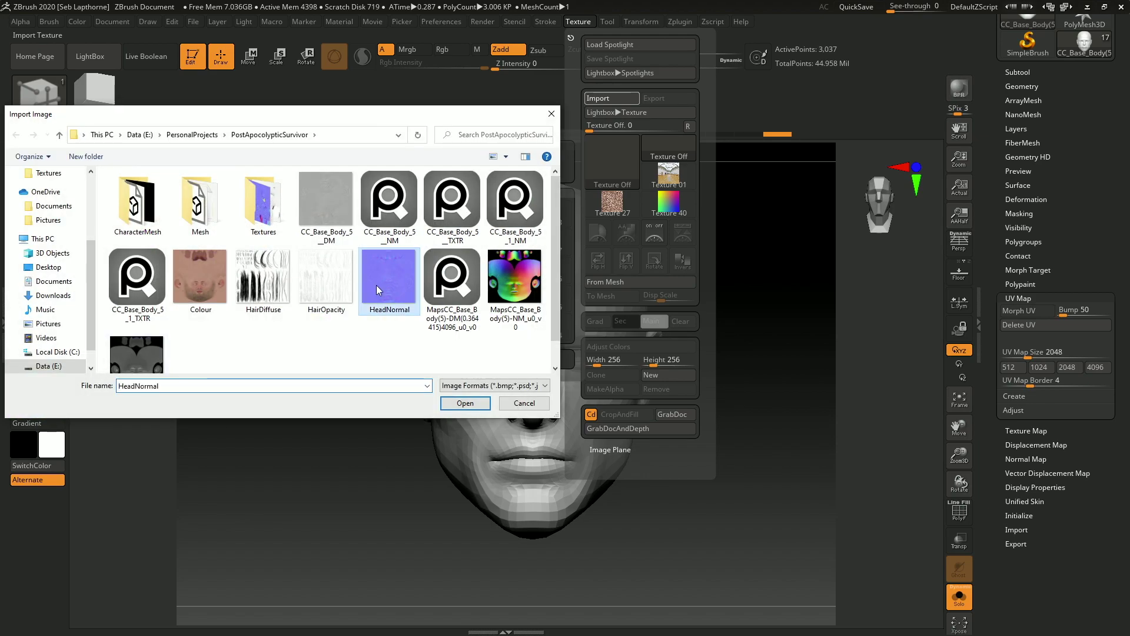
click(462, 404)
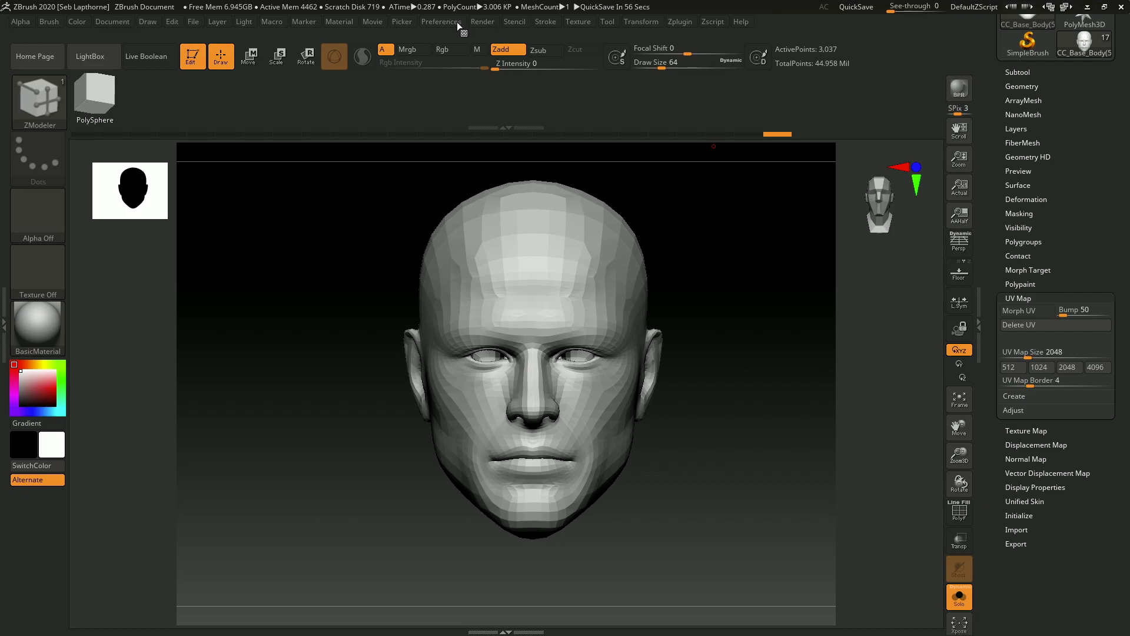
Make HeadNormal the active texture and flip it vertically
click(456, 23)
click(574, 22)
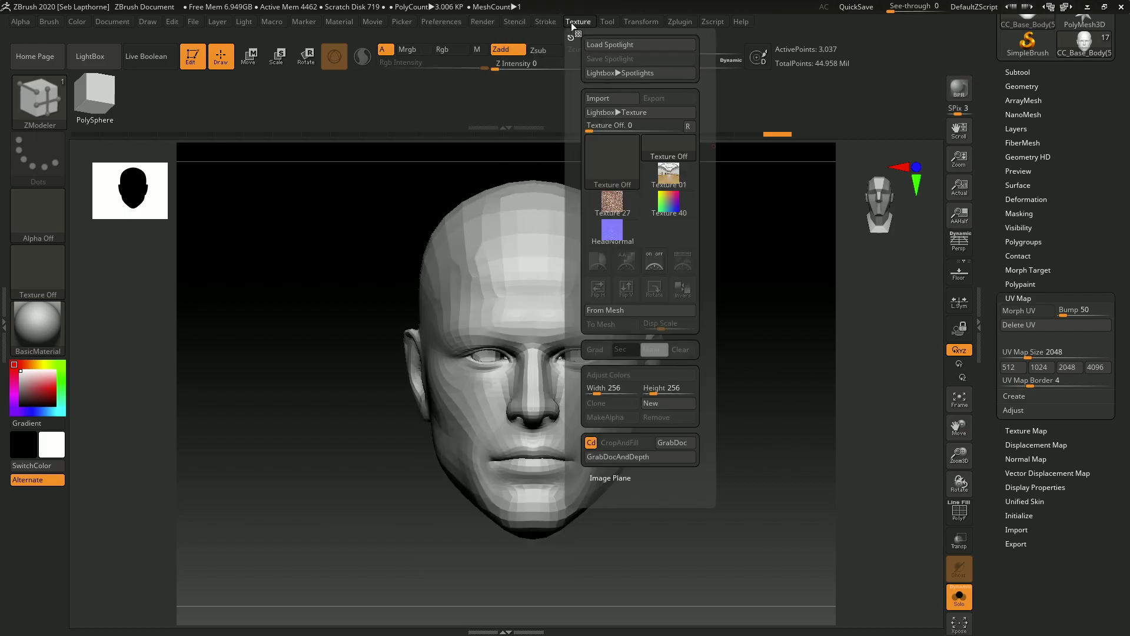
click(618, 228)
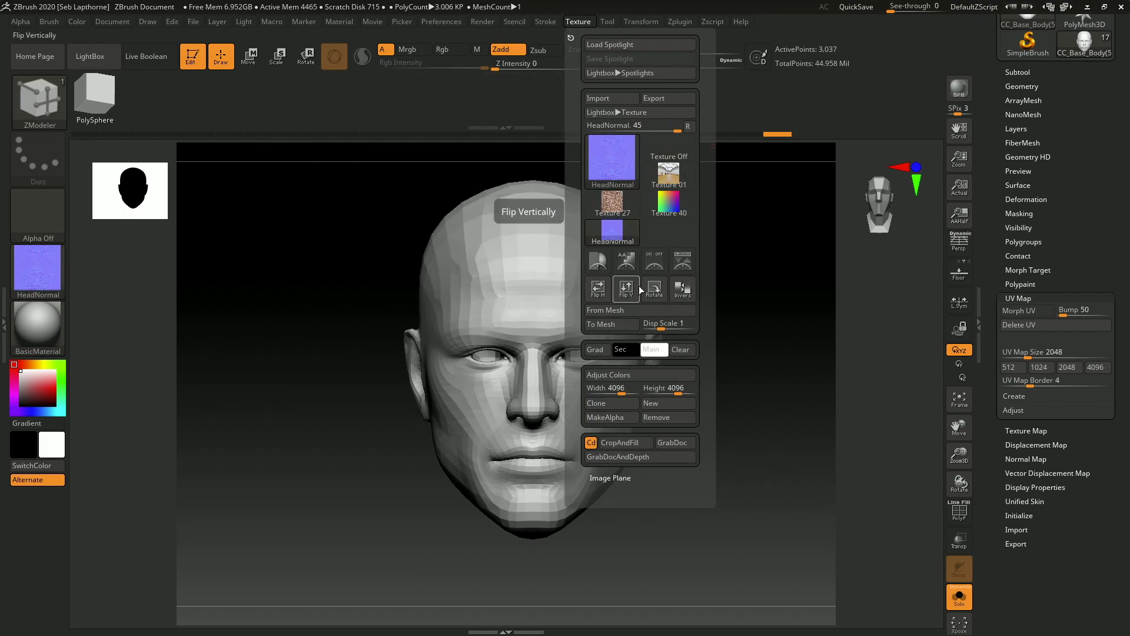
click(634, 288)
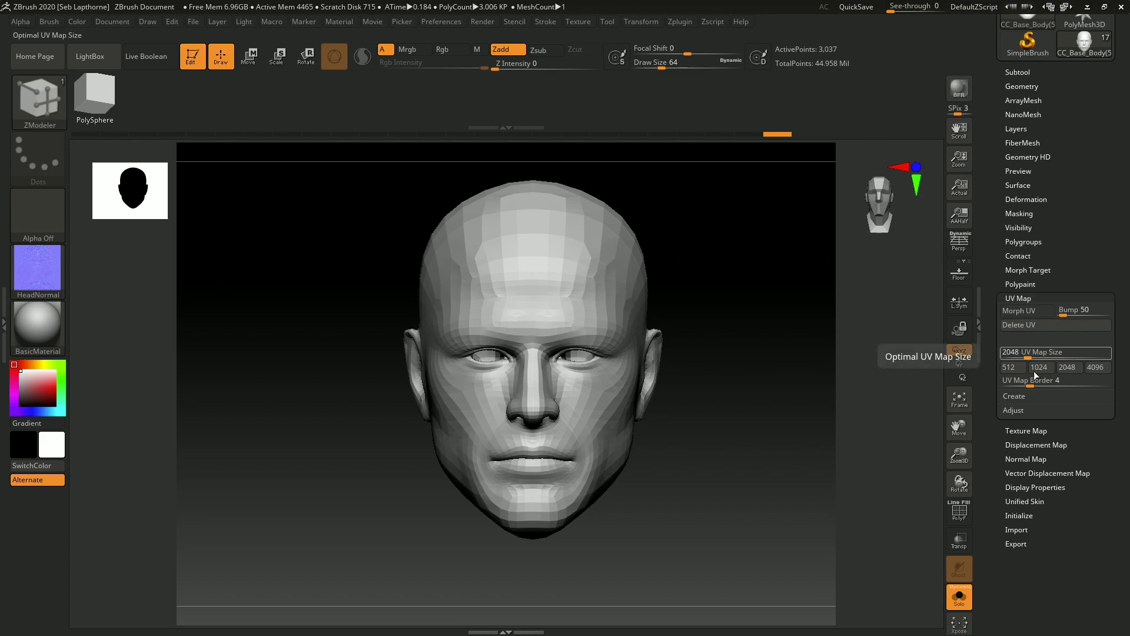
Preview the head at subdivision level 7 and return it to level 1
click(1028, 432)
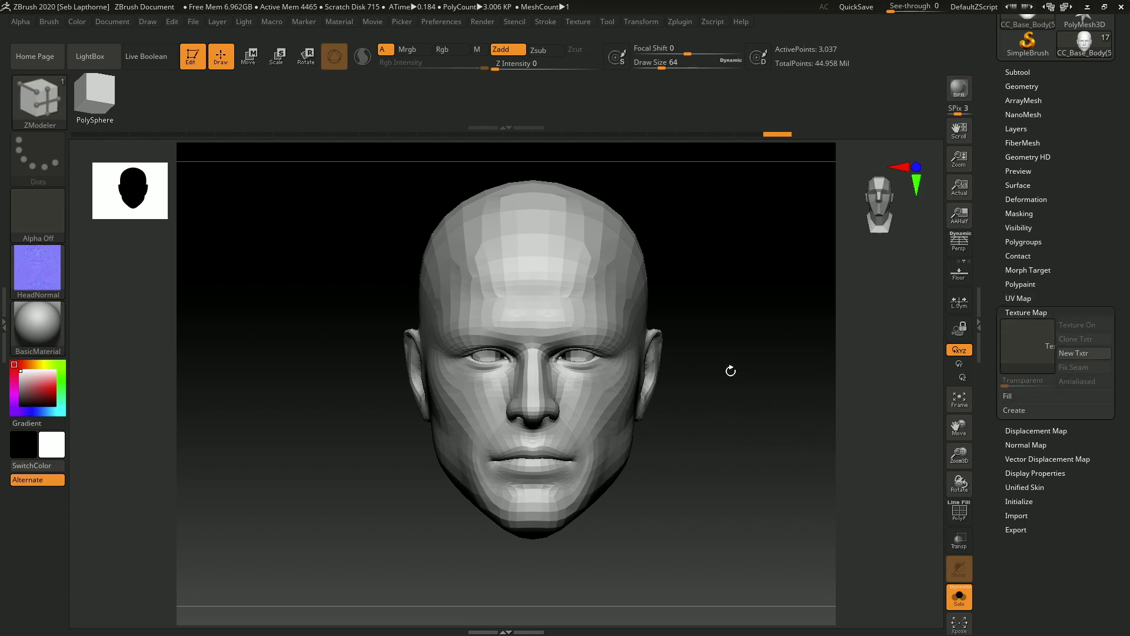
click(1023, 87)
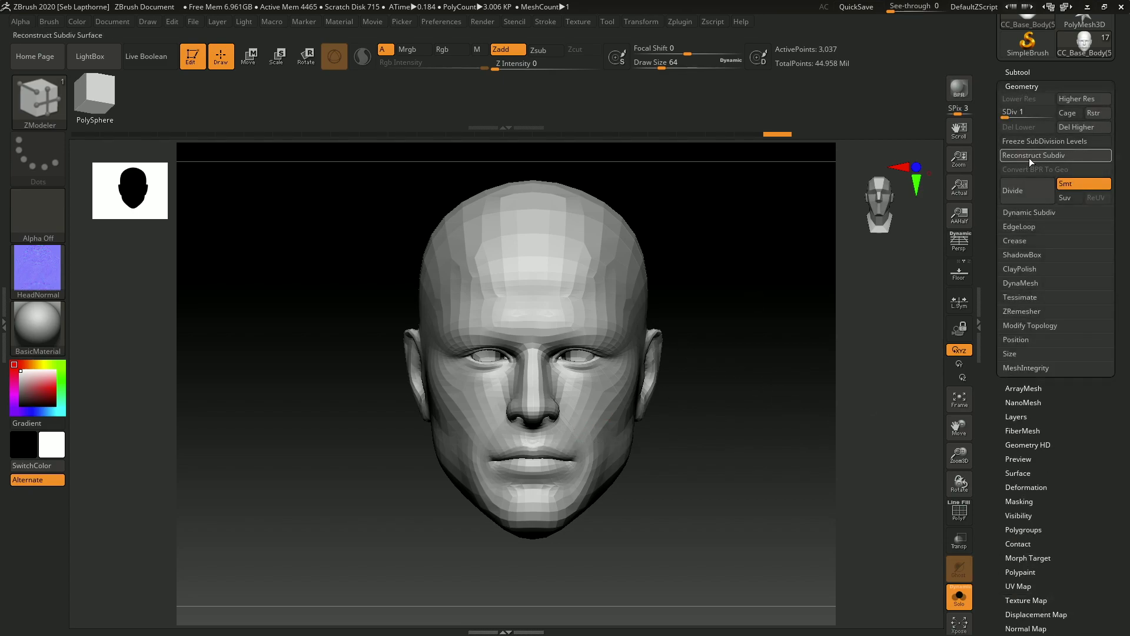
drag(1007, 112, 1048, 108)
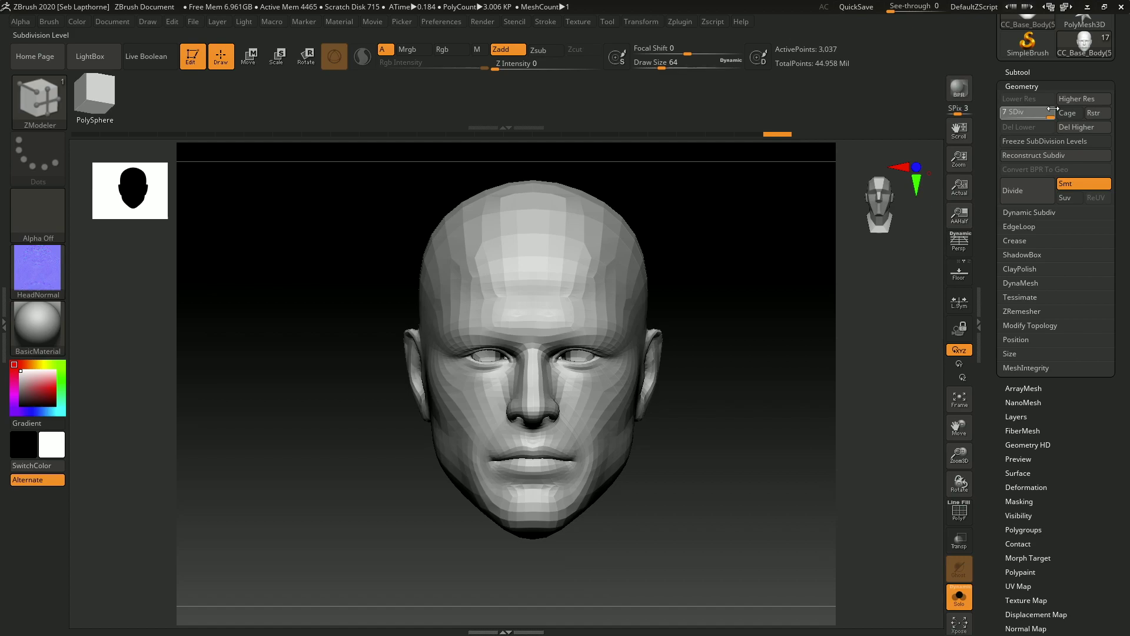
drag(1038, 111, 995, 120)
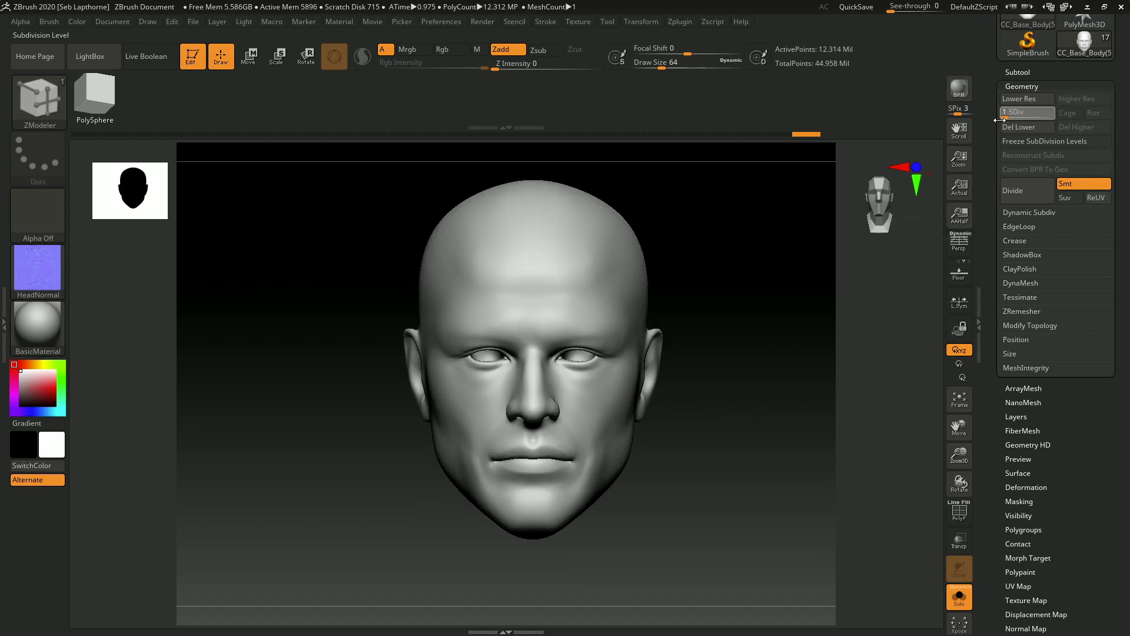
scroll(1027, 471, down, 3)
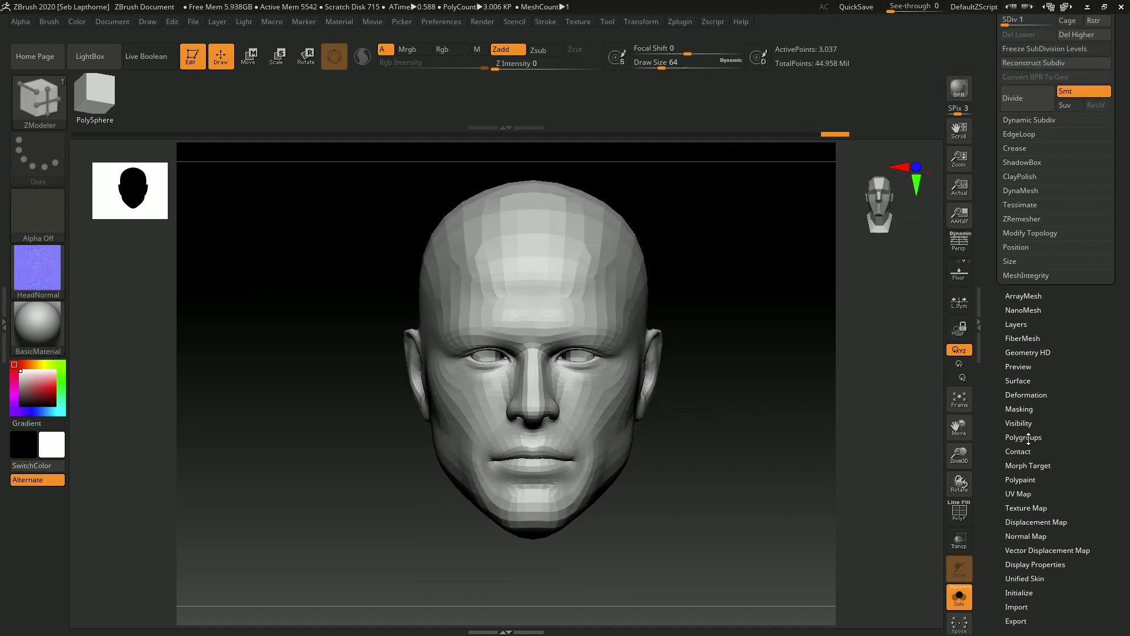
Create a texture map from the head's UV map and replace it with a new one generated from polypaint
click(1024, 506)
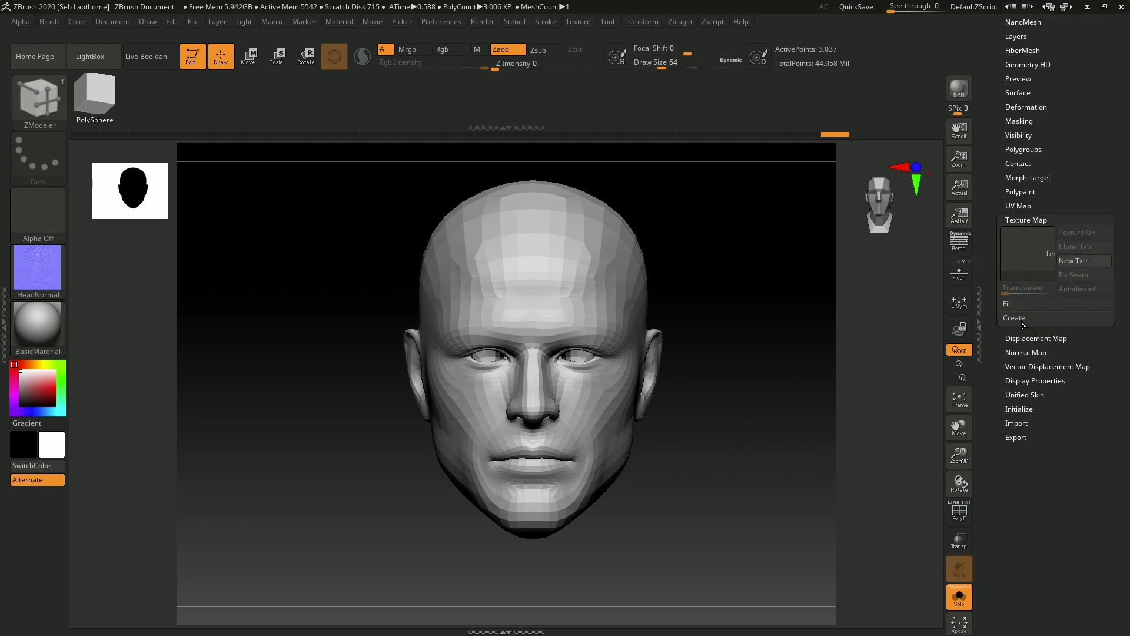
click(1022, 317)
click(1043, 363)
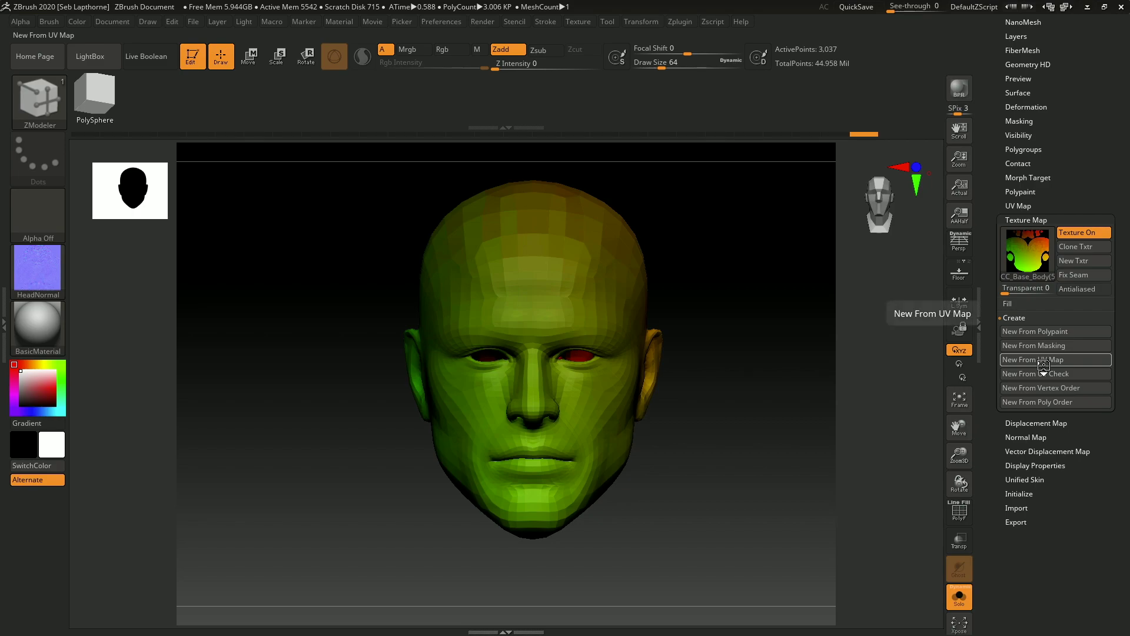
mouse_move(1039, 257)
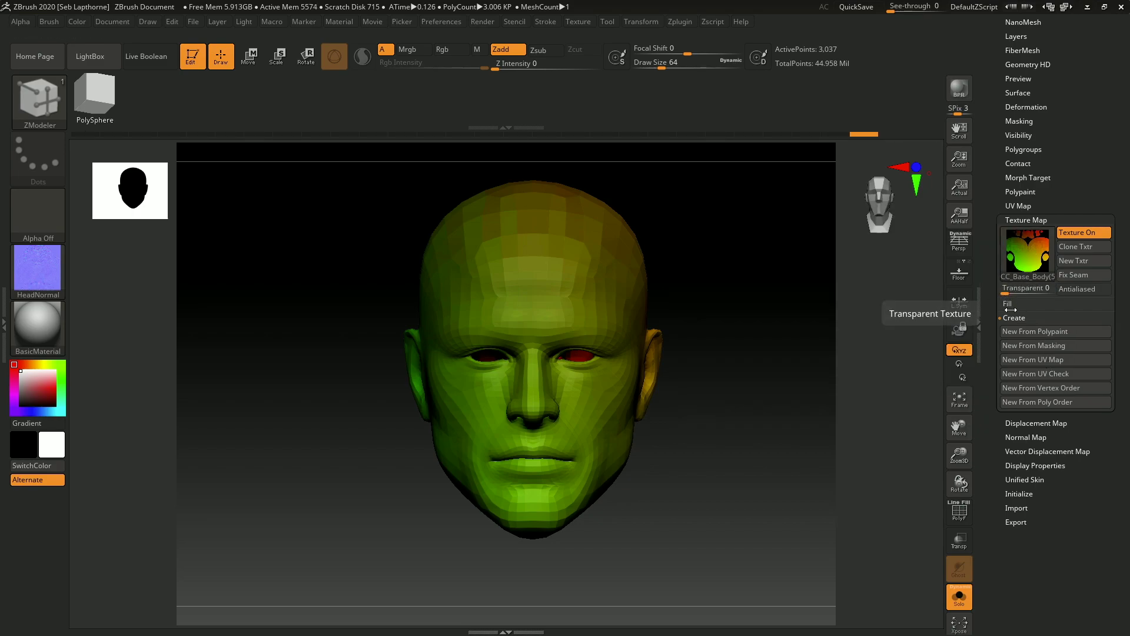
click(1022, 332)
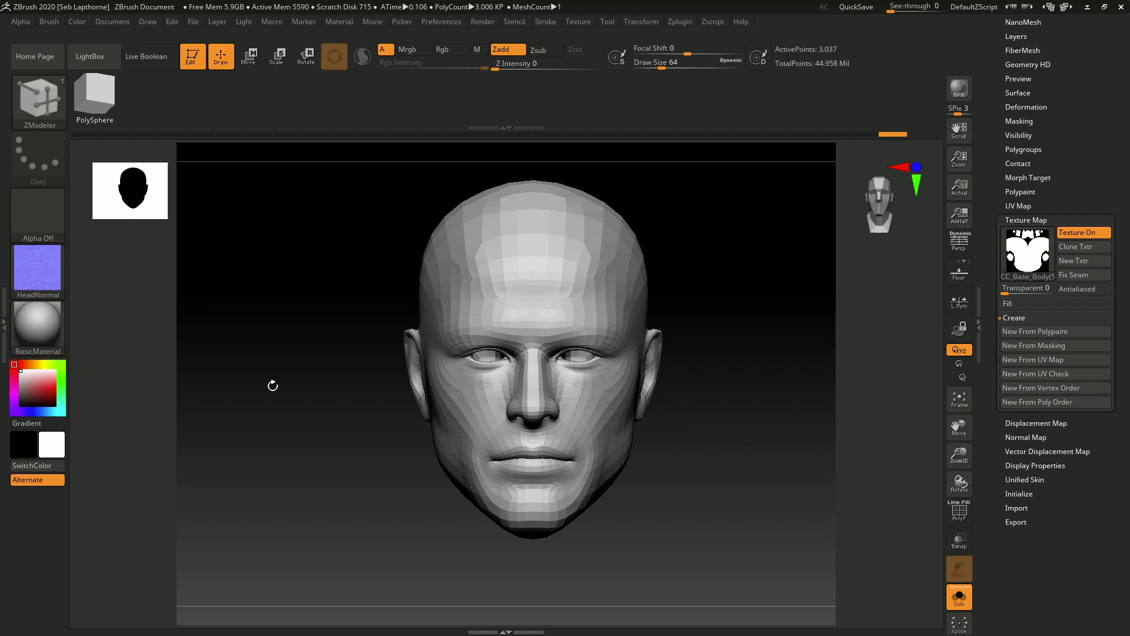
Import the HeadNormal image as the head's displacement map
click(1041, 421)
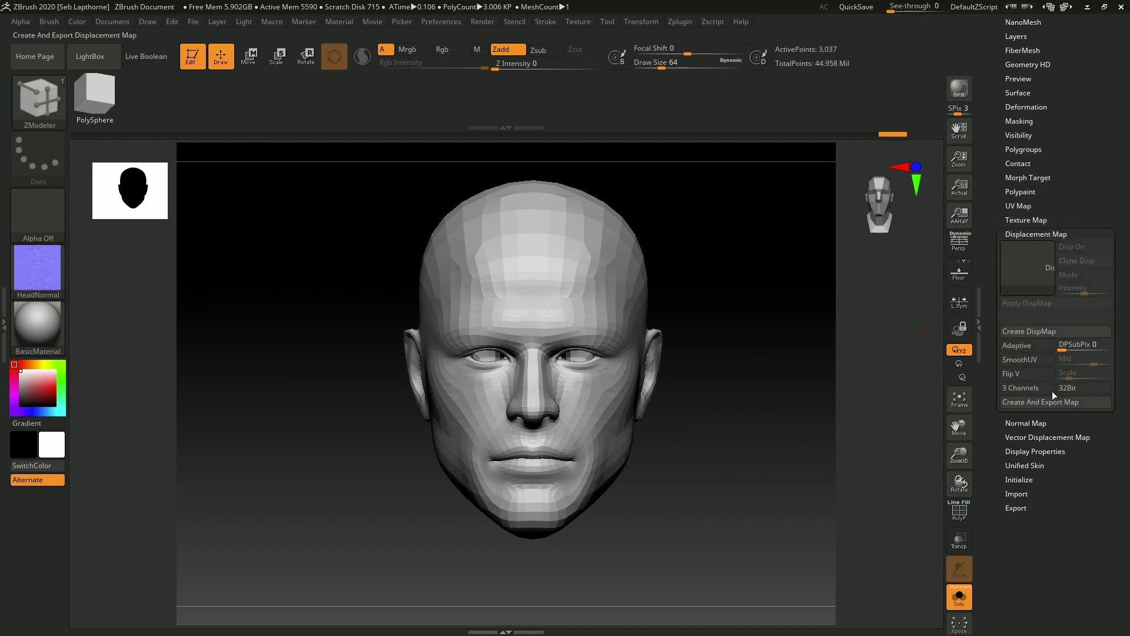
click(1029, 258)
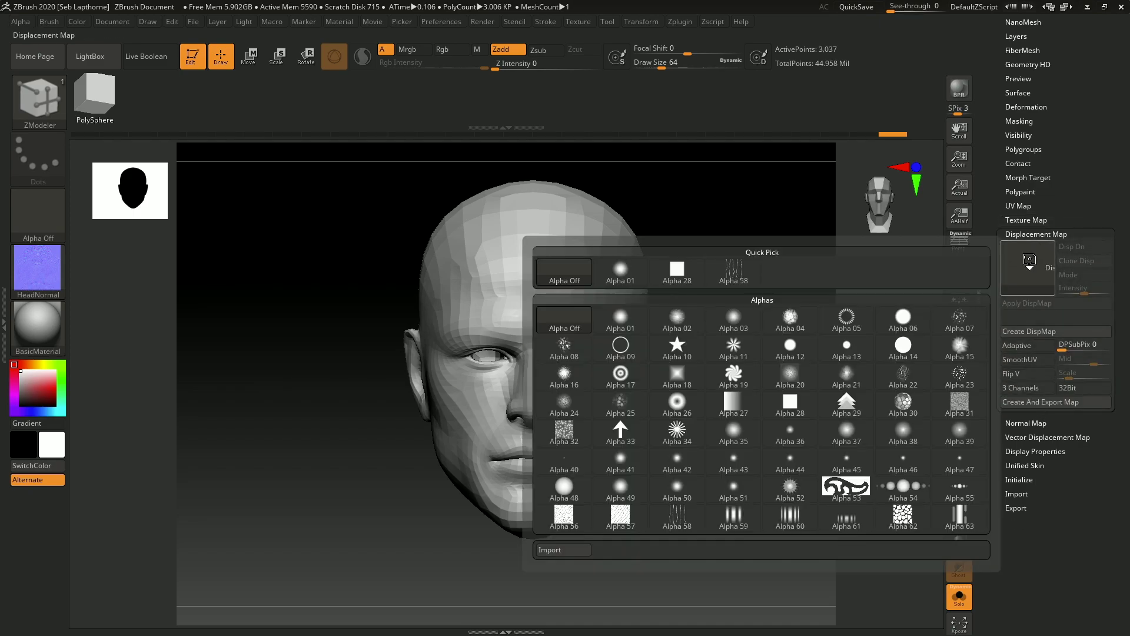
click(549, 550)
double_click(392, 302)
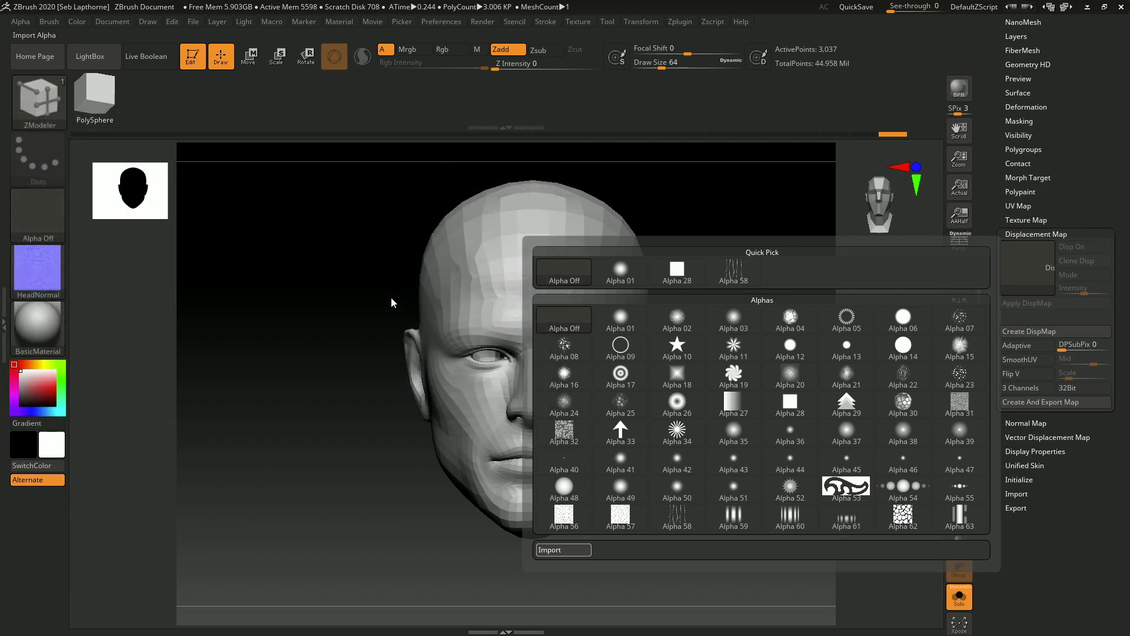
Set the displacement map's intensity to 0.3
mouse_move(1044, 271)
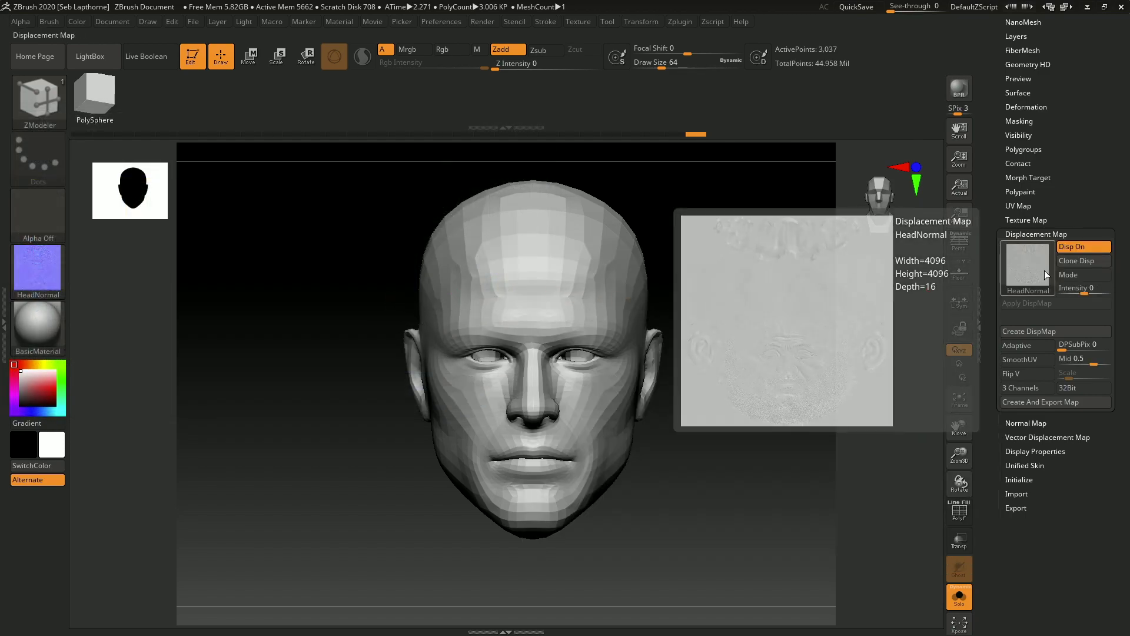
click(1081, 288)
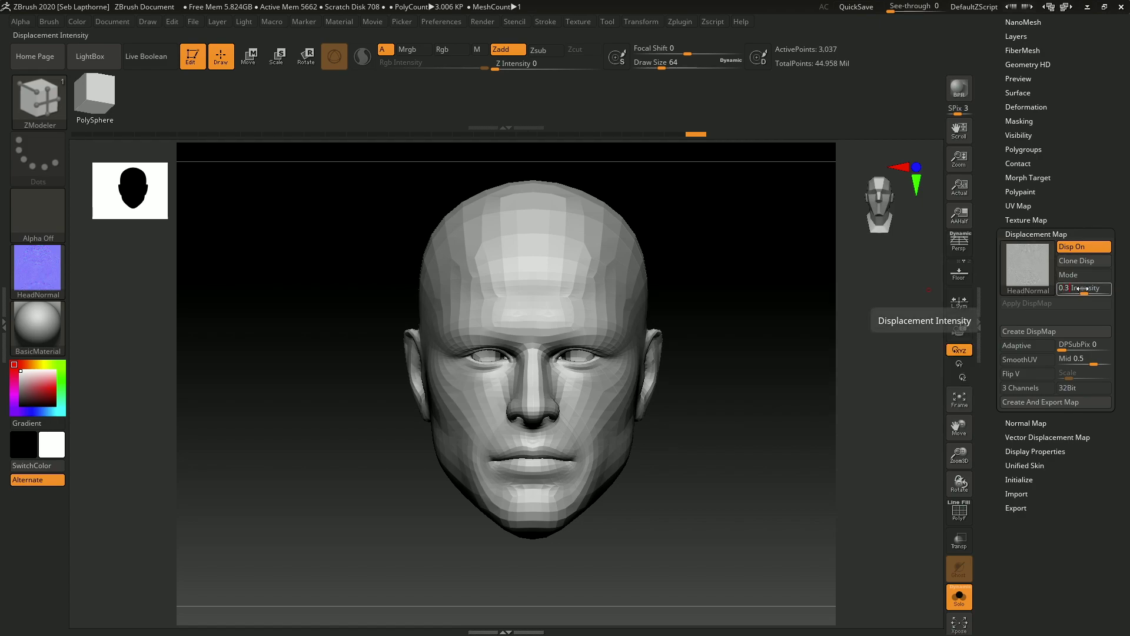
text(0.3)
key(Return)
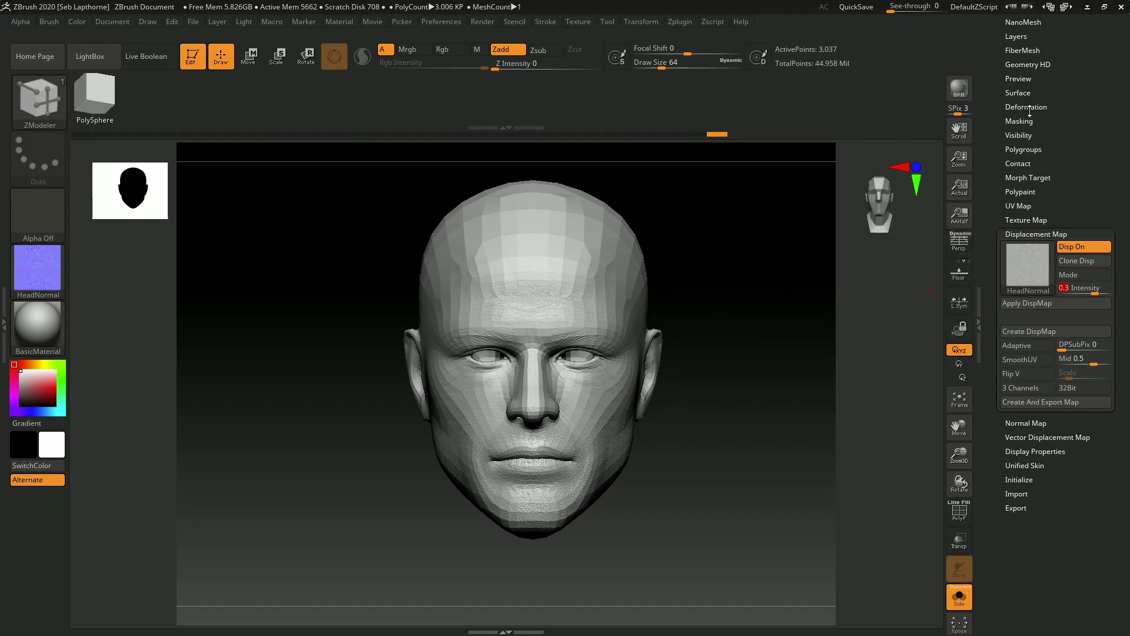
Raise the head mesh to subdivision level 7
drag(1042, 64, 1042, 170)
click(1024, 101)
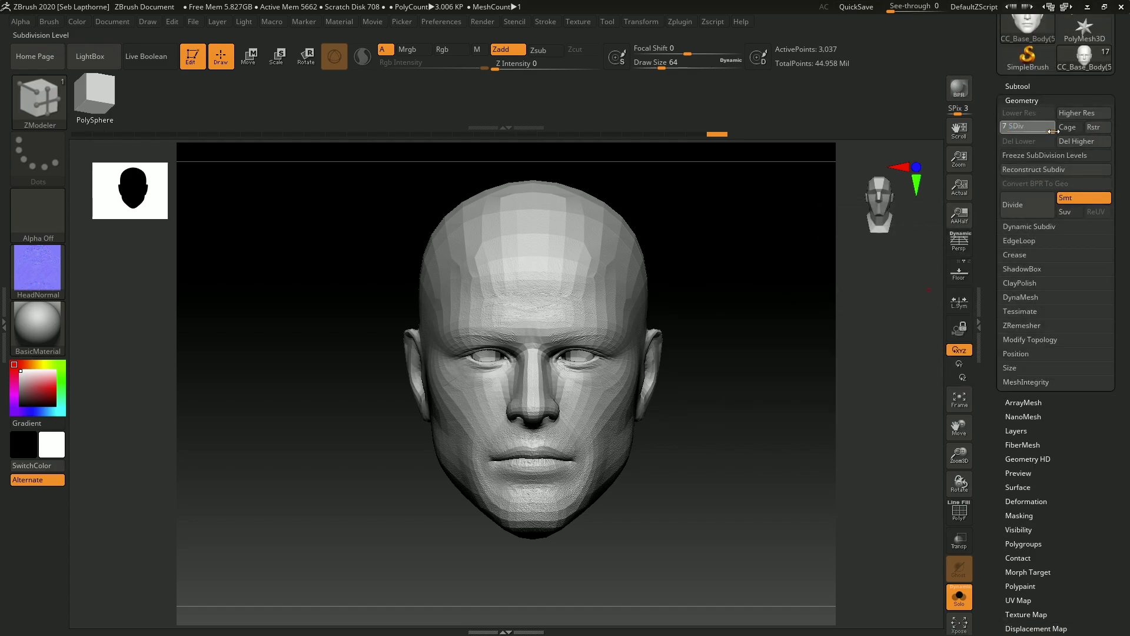
key(d)
key(d)
key(d)
key(d)
key(d)
key(d)
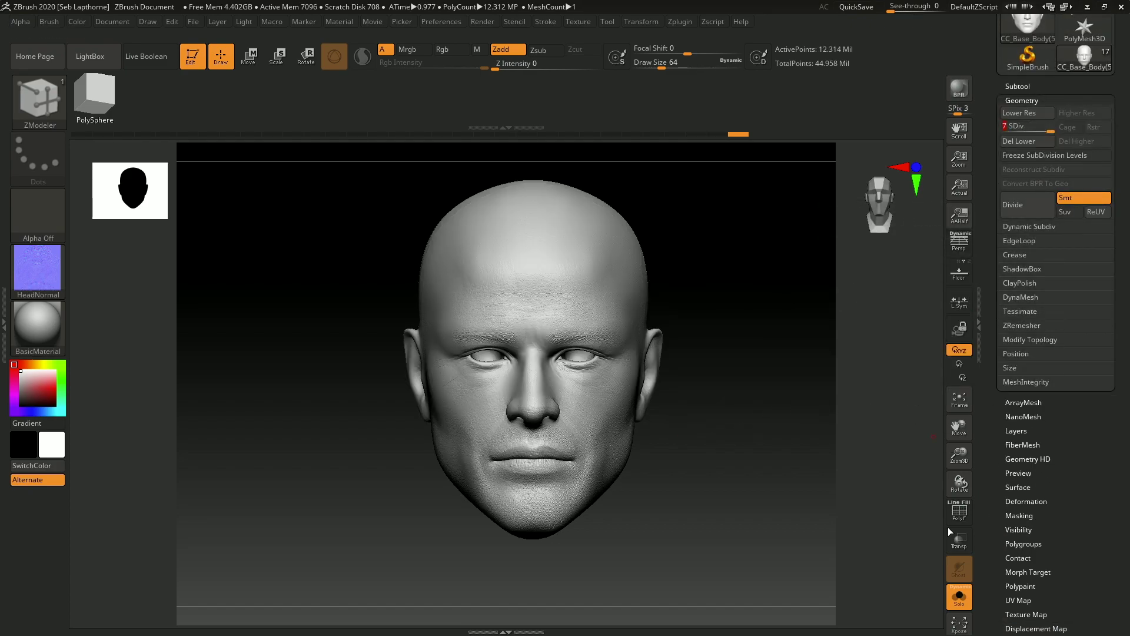
Switch the sculpting brush from ZModeler to Standard
ctrl+right_drag(638, 420, 683, 471)
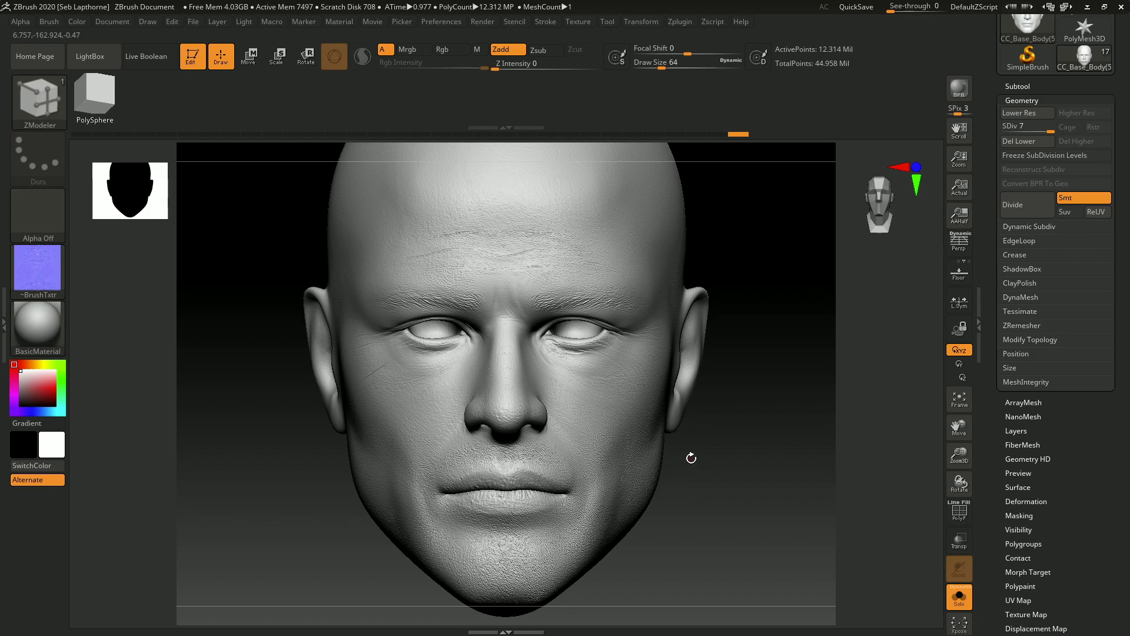
right_drag(574, 482, 552, 453)
click(35, 104)
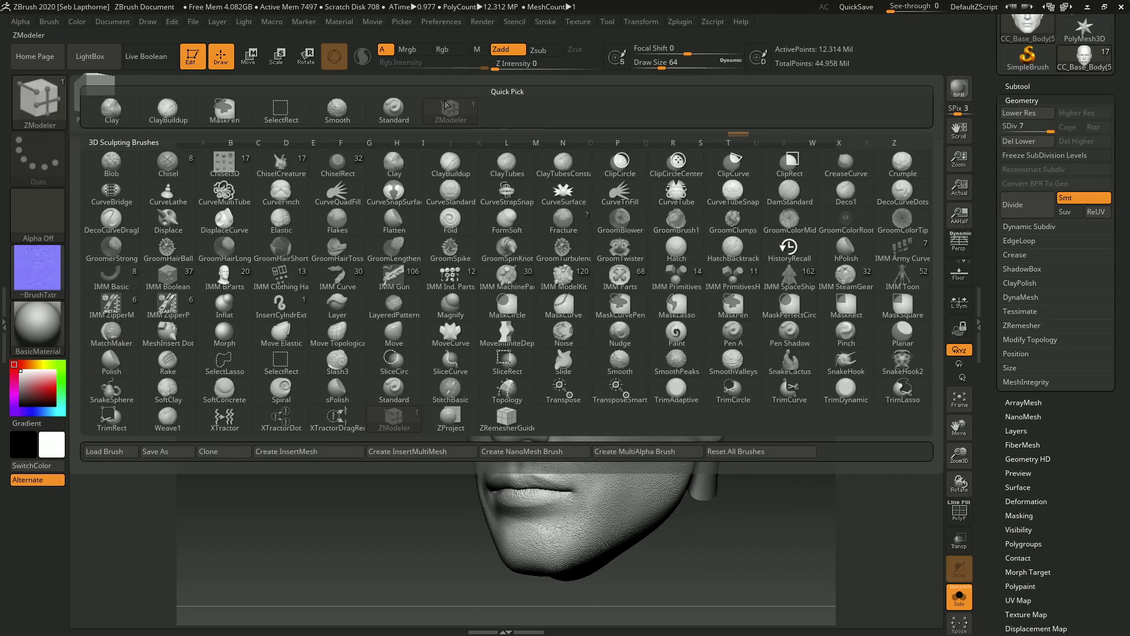
click(381, 122)
mouse_move(702, 402)
right_down()
mouse_move(744, 400)
mouse_move(674, 383)
mouse_move(676, 423)
mouse_move(688, 418)
mouse_move(641, 323)
mouse_move(661, 331)
mouse_move(628, 356)
right_up()
ctrl+right_drag(702, 438, 701, 377)
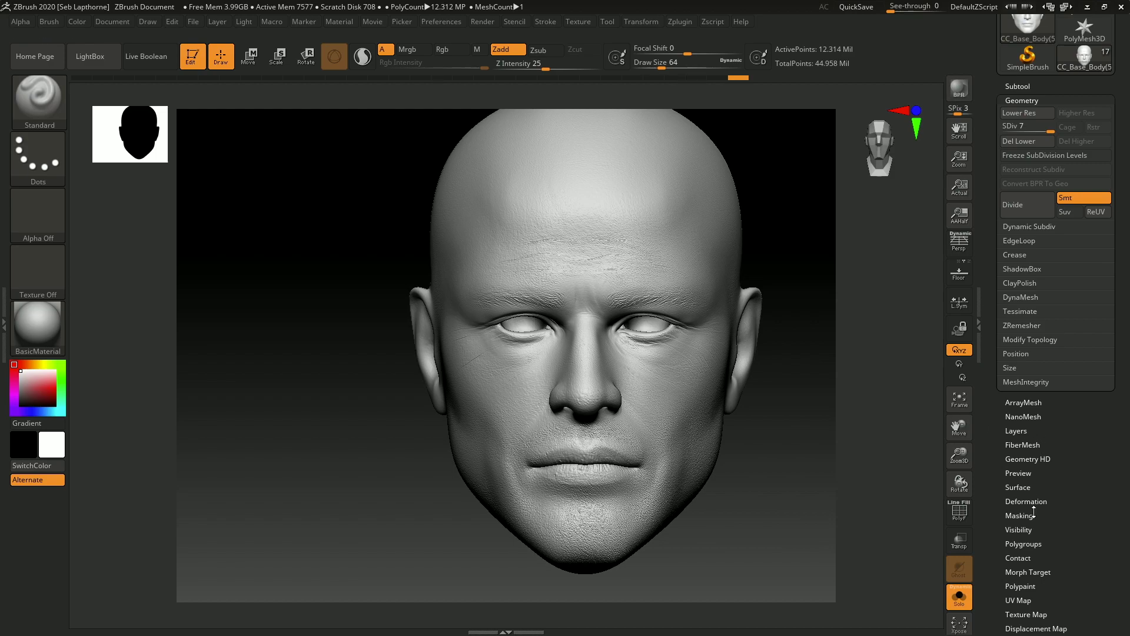
Assign the ~BrushTxtr texture as the head's normal map and clone that map to the texture palette
drag(1026, 612, 1034, 536)
click(1033, 568)
click(1021, 308)
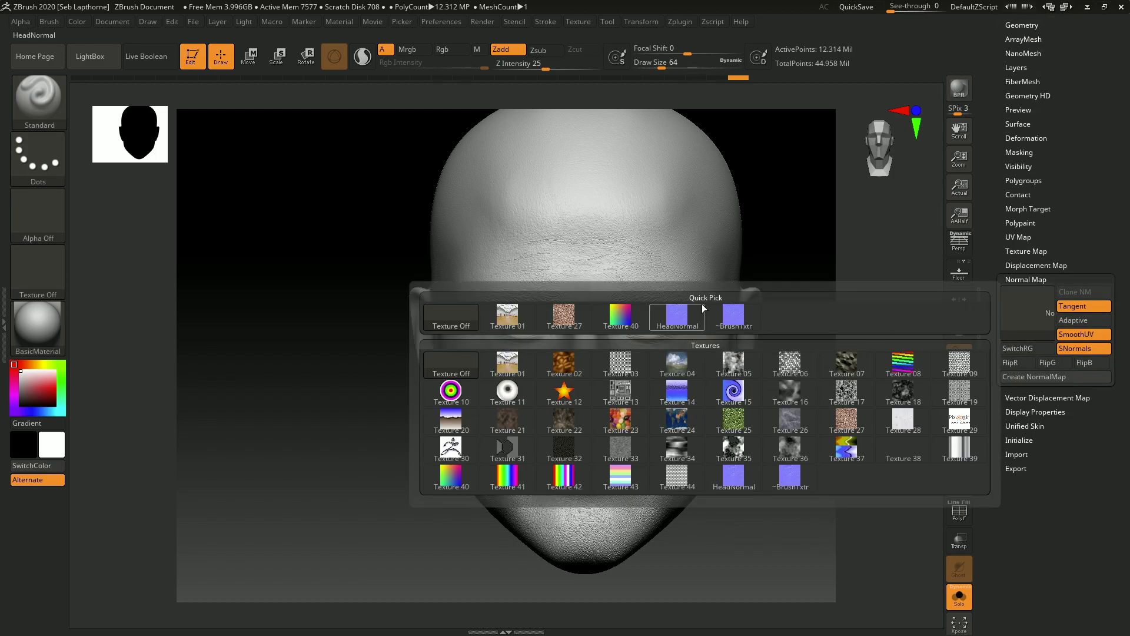
click(742, 323)
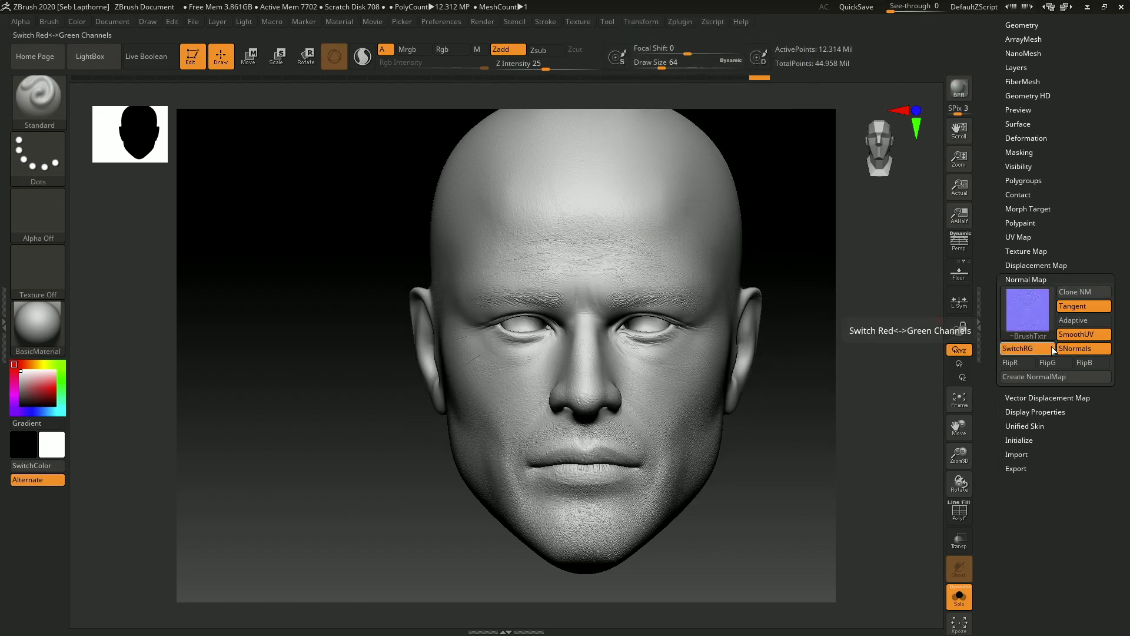
click(1070, 292)
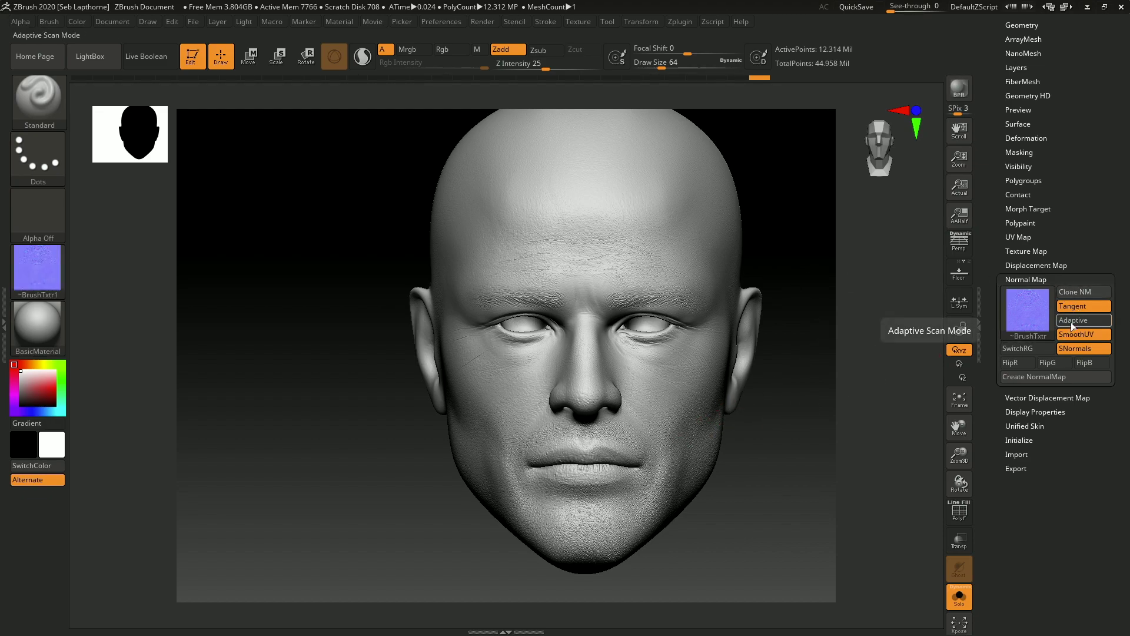
Open the displacement map settings and inspect the head's surface detail from a three-quarter angle and the front
click(1031, 265)
right_drag(575, 383, 638, 386)
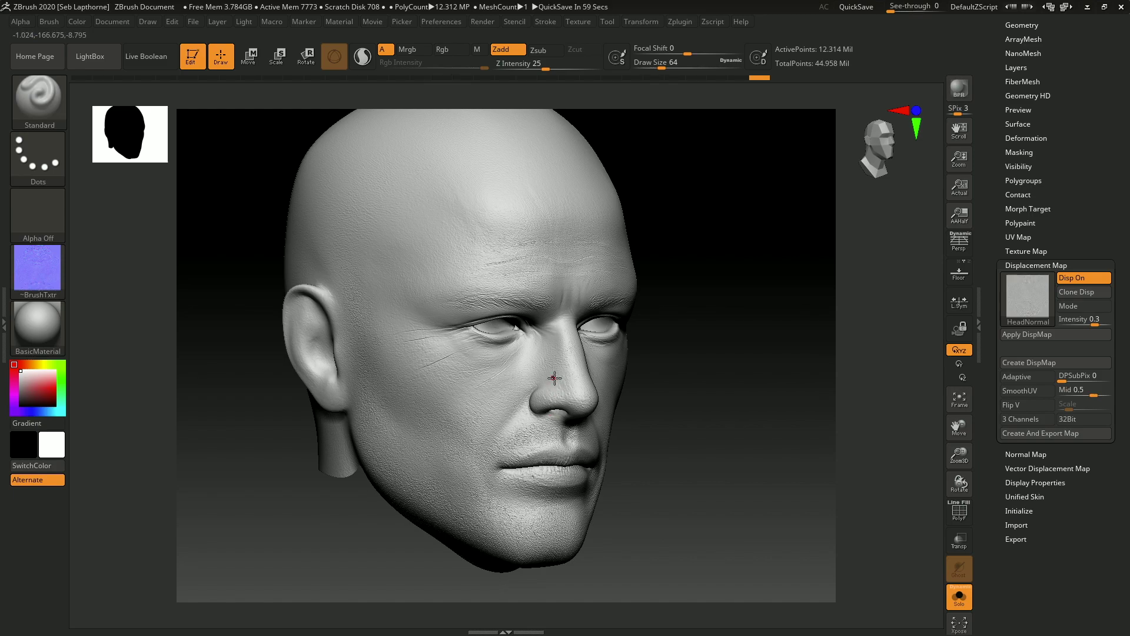
right_drag(612, 392, 652, 375)
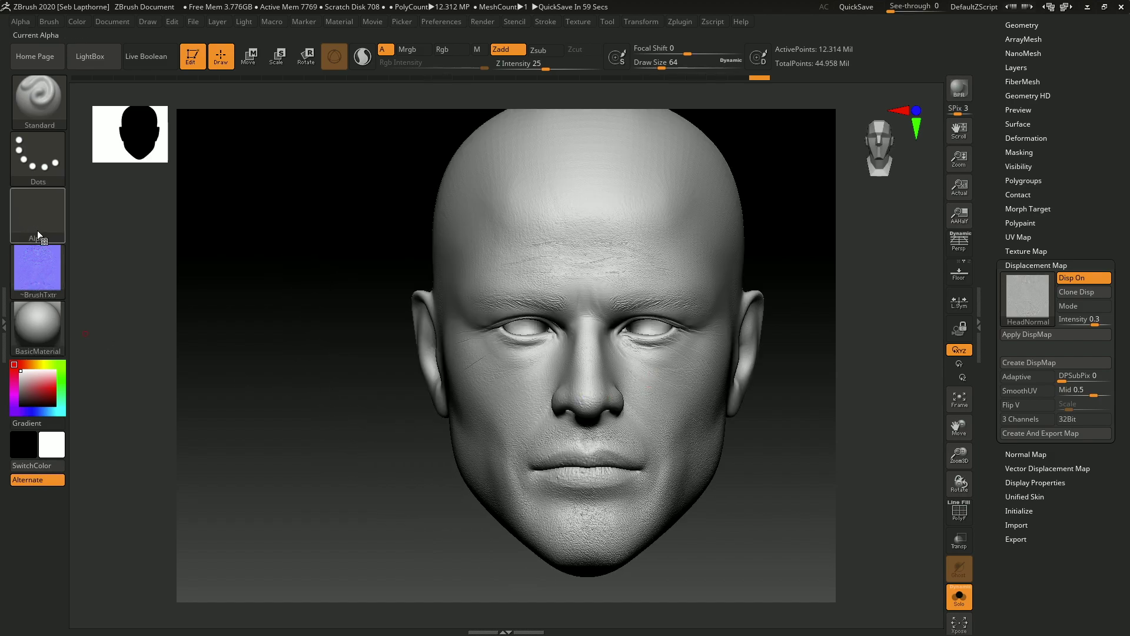
mouse_move(65, 257)
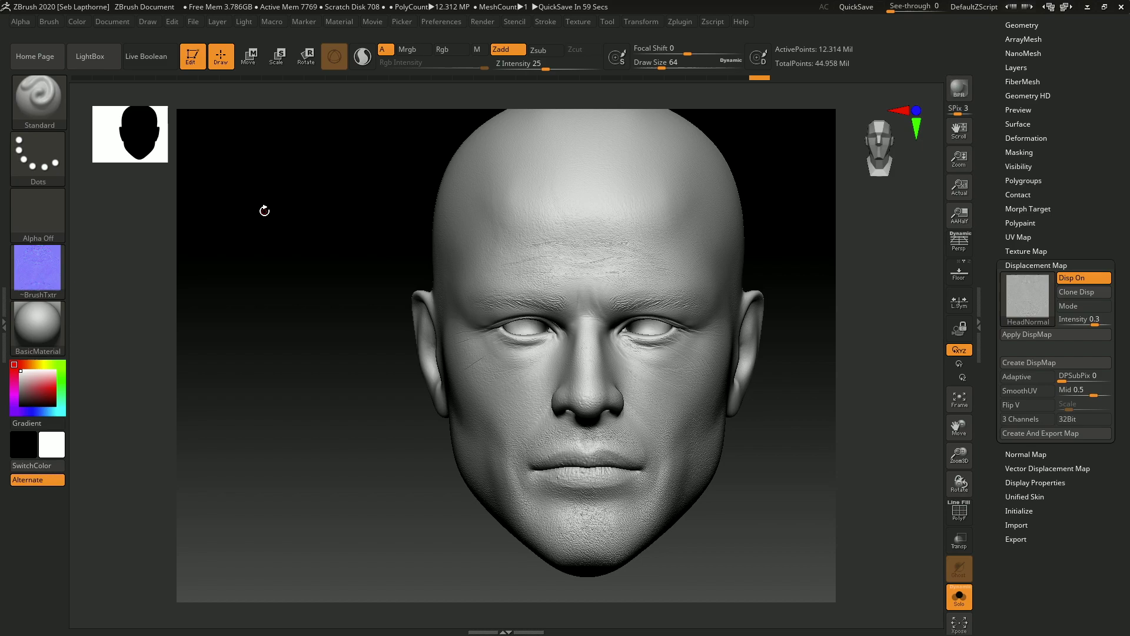
Set the Standard brush's stroke type to DragRect
click(90, 56)
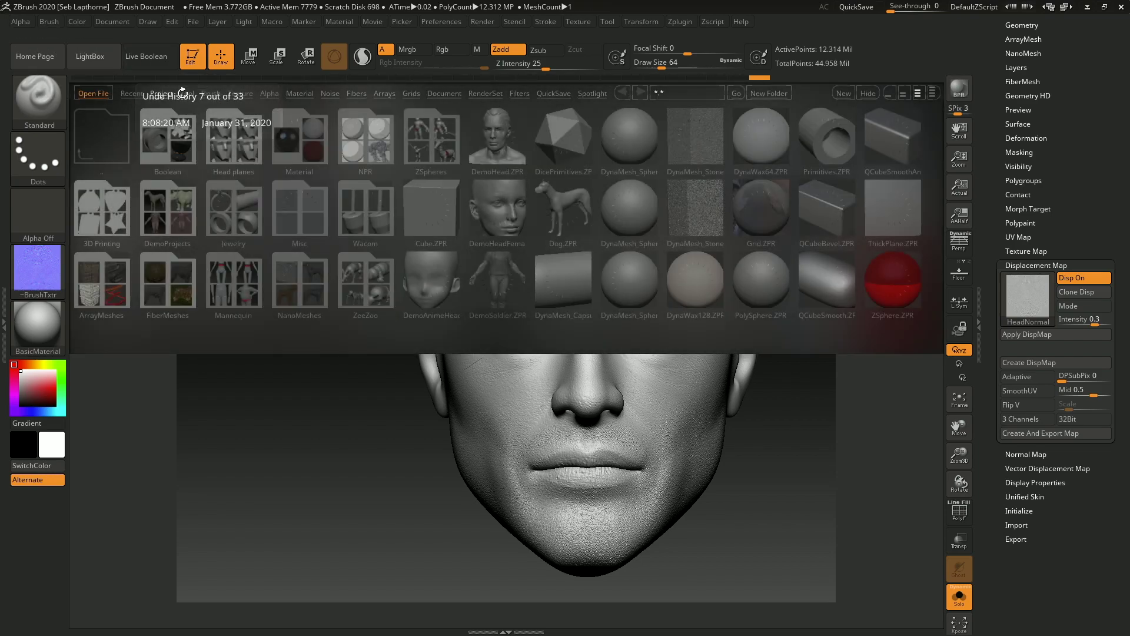
click(40, 111)
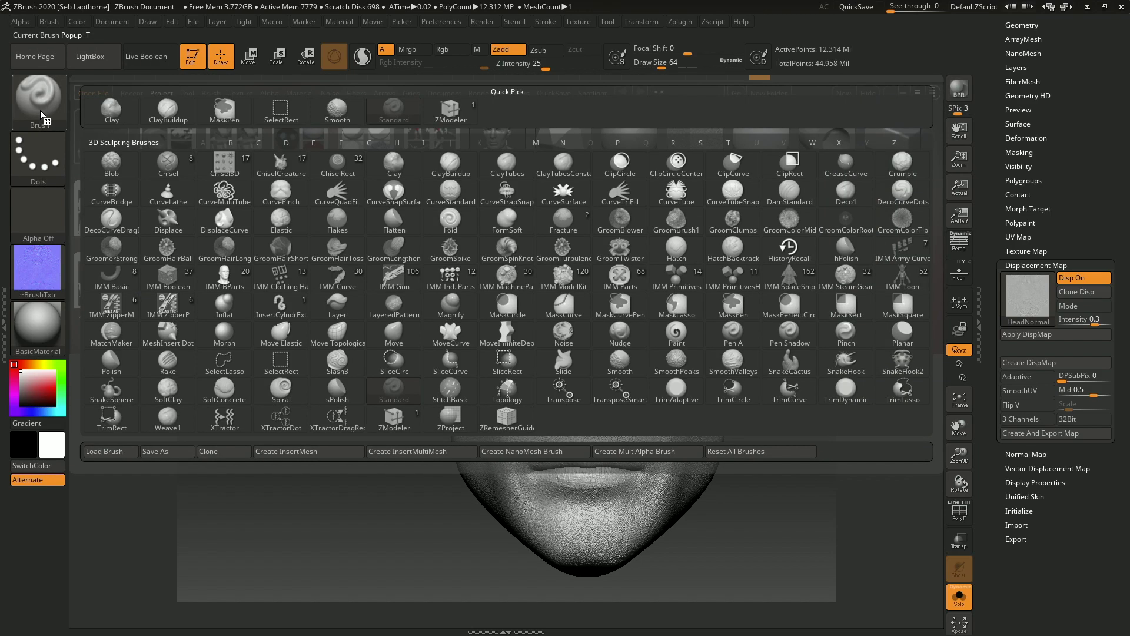
click(37, 155)
click(57, 159)
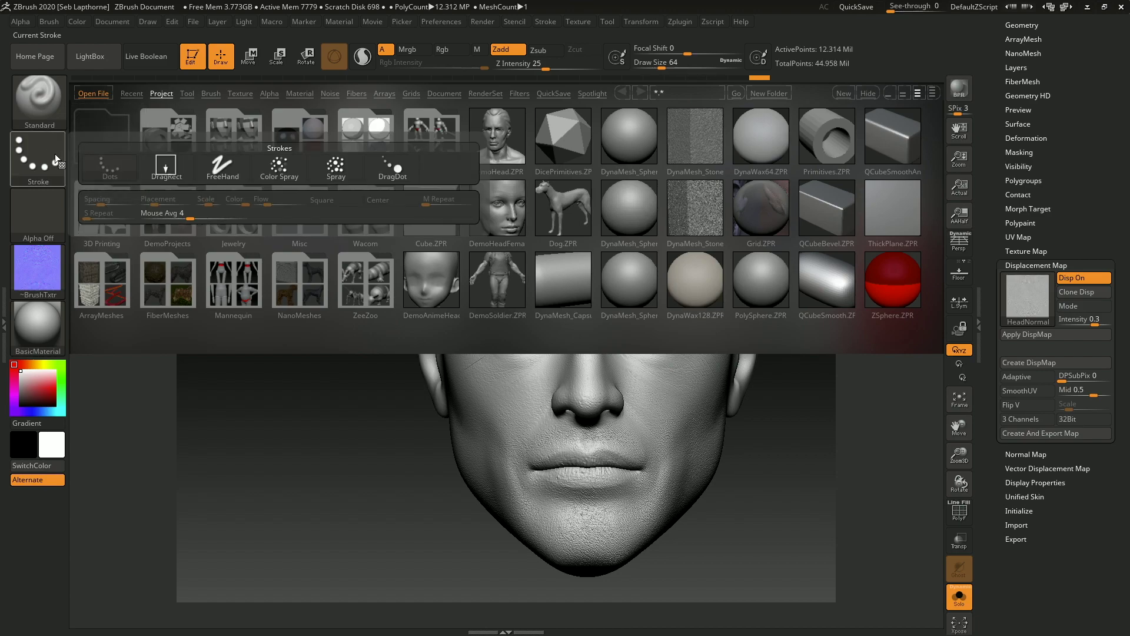
click(162, 163)
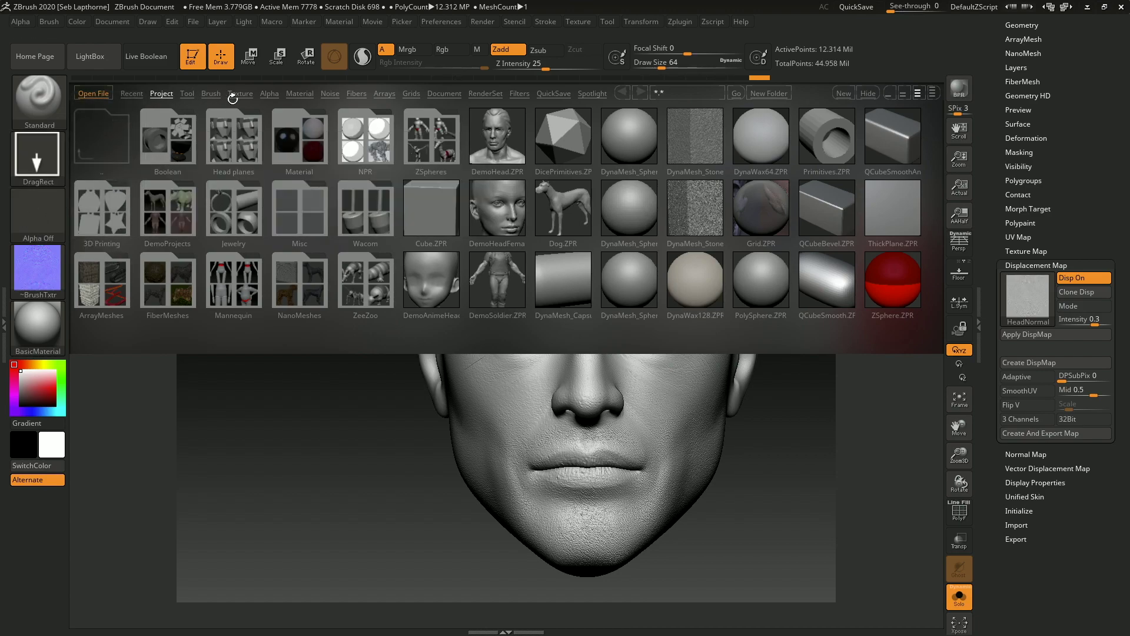
Load 07.psd from the XYZFace40s alpha folder as the brush alpha
click(269, 94)
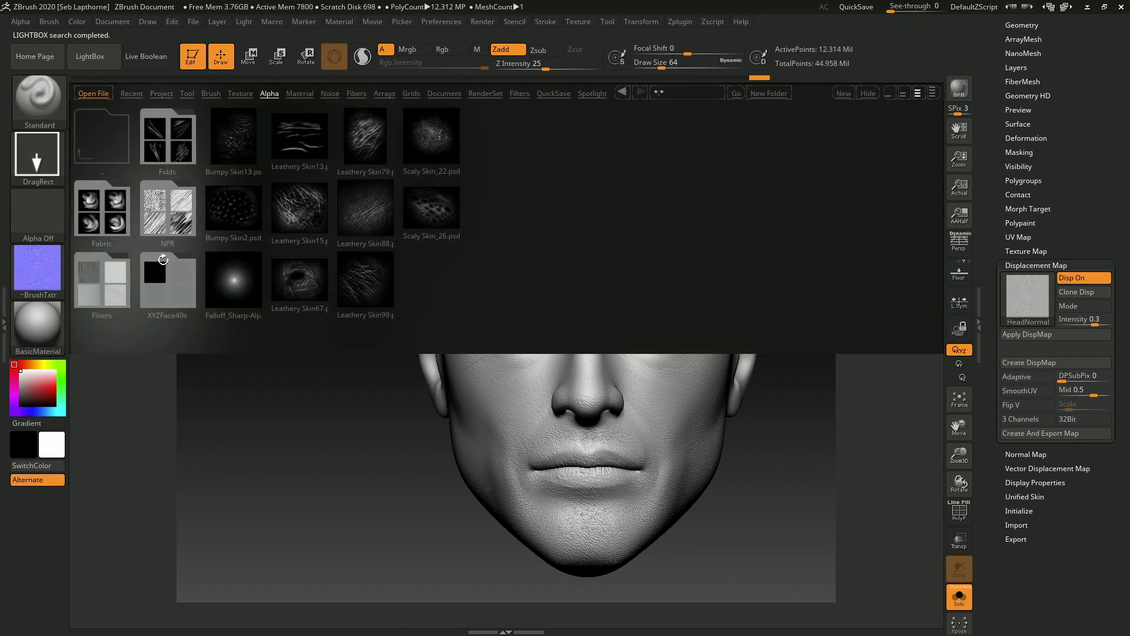
click(163, 260)
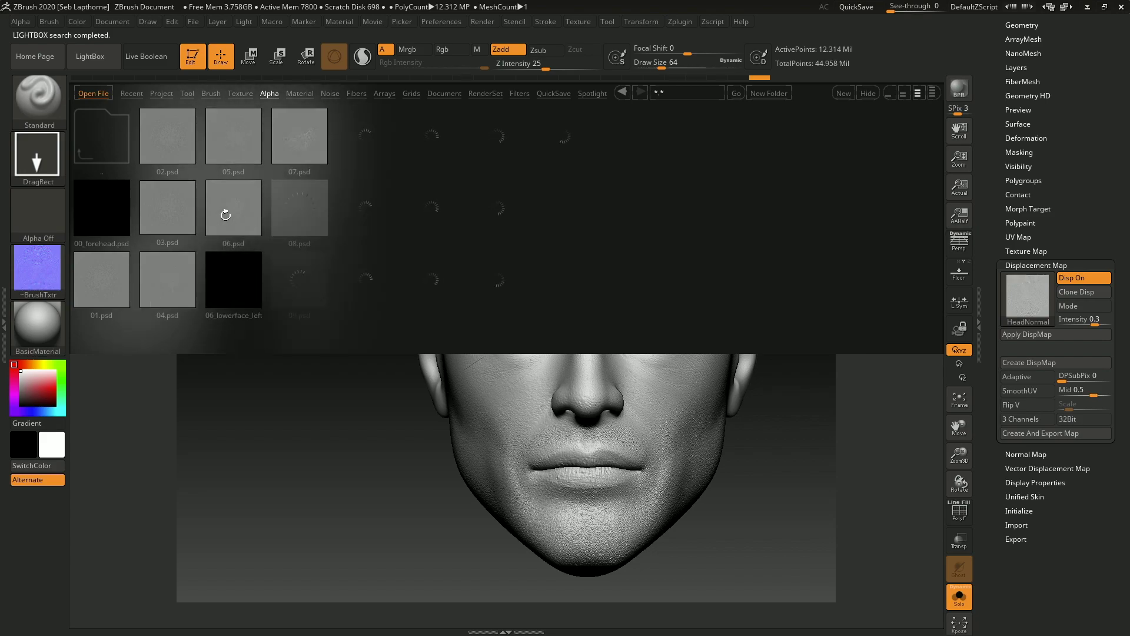
double_click(301, 149)
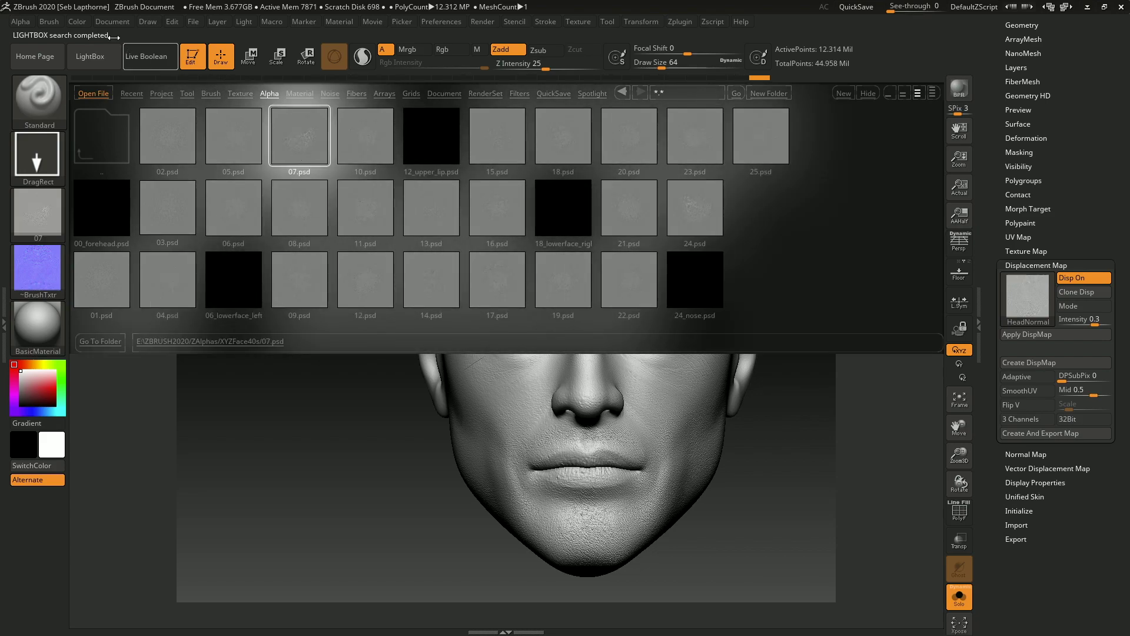
click(93, 56)
Try stamping the 07 skin alpha on the face around the character's right eye
mouse_move(533, 359)
alt+right_down()
mouse_move(547, 404)
mouse_move(519, 342)
mouse_move(538, 355)
mouse_move(471, 318)
alt+right_up()
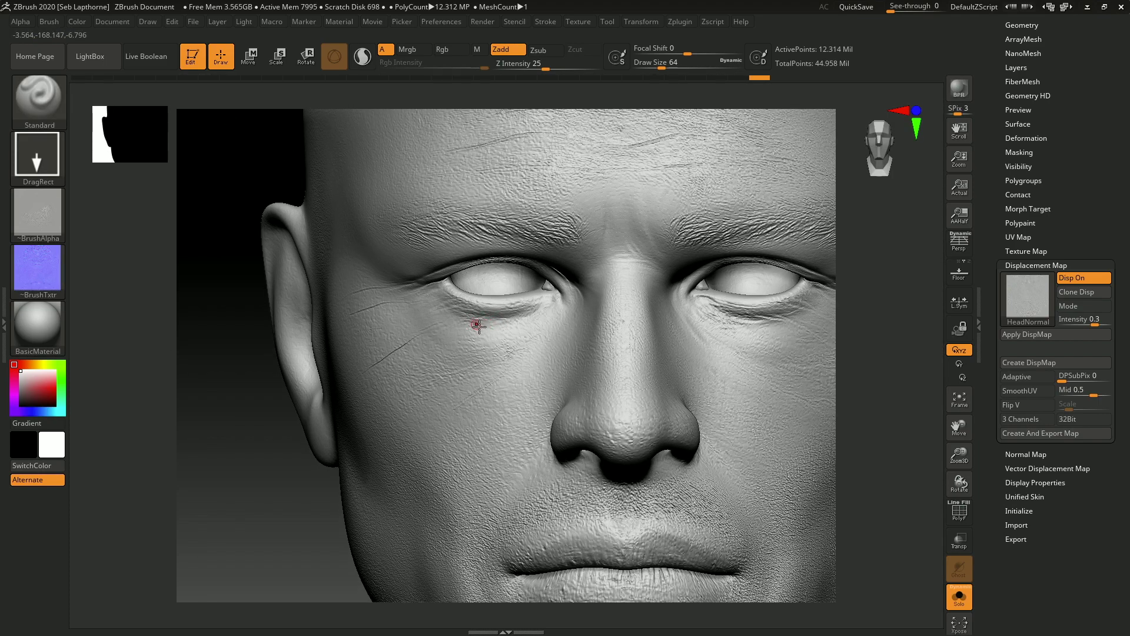
mouse_move(439, 240)
mouse_down()
mouse_move(436, 230)
mouse_move(515, 235)
mouse_move(550, 209)
mouse_move(553, 173)
mouse_up()
key(ctrl)
Set the brush alpha's MidValue to 50 in its Modify settings
click(22, 21)
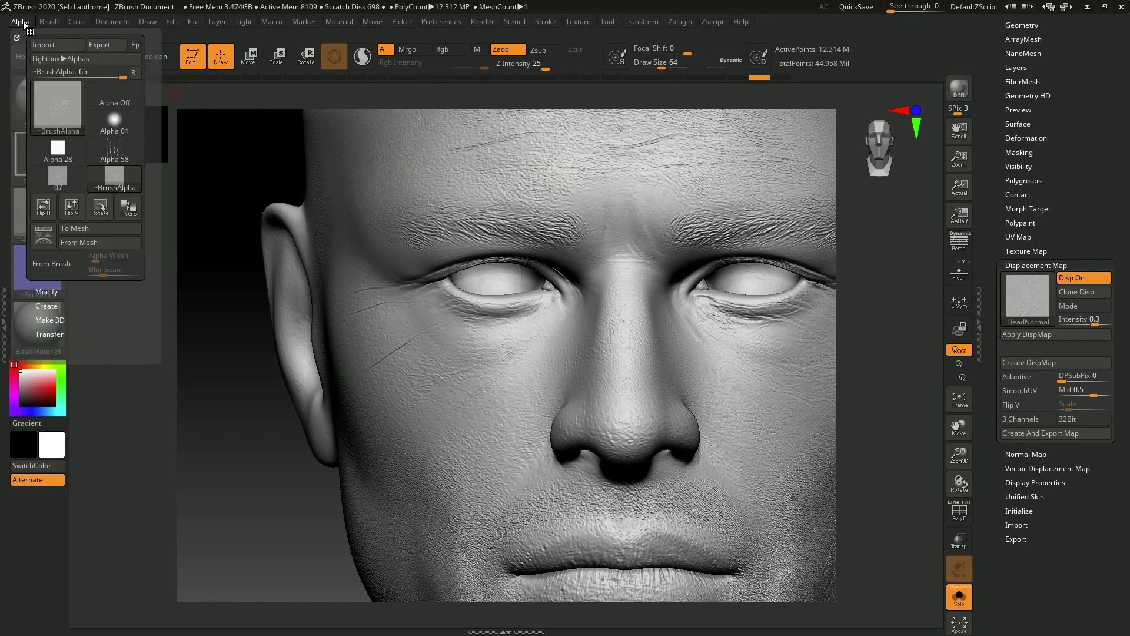
click(53, 291)
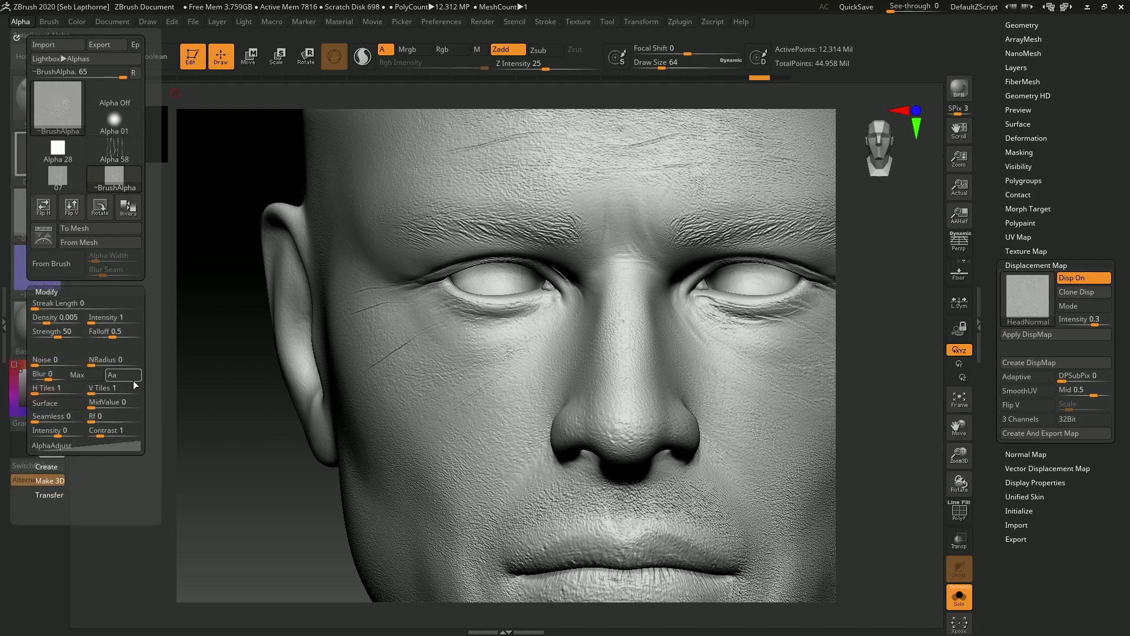
mouse_move(66, 122)
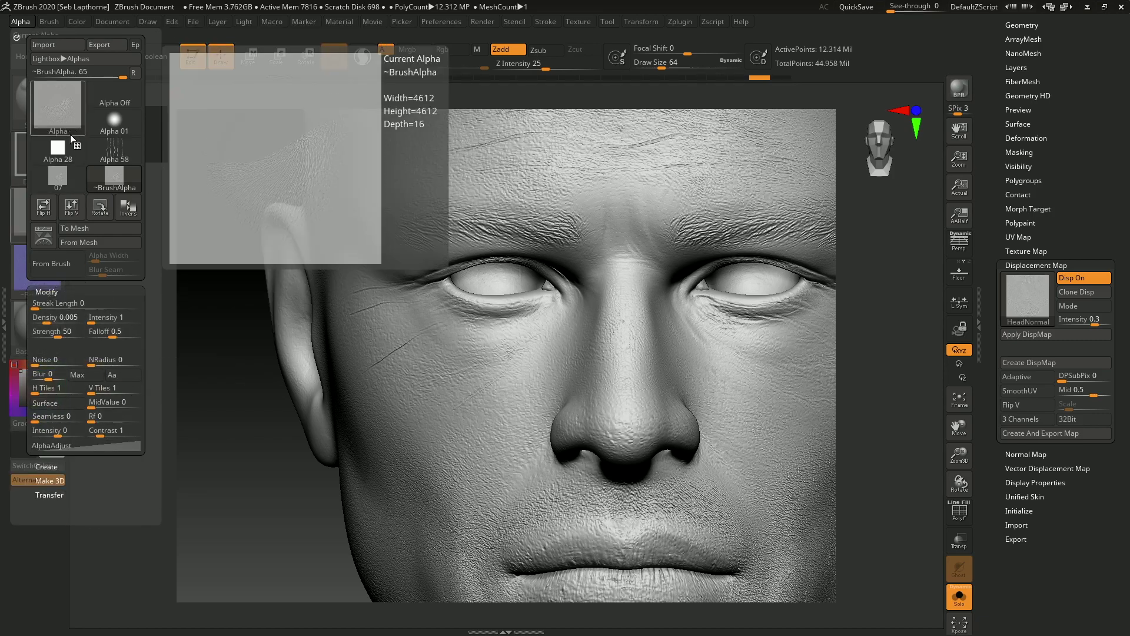
click(121, 403)
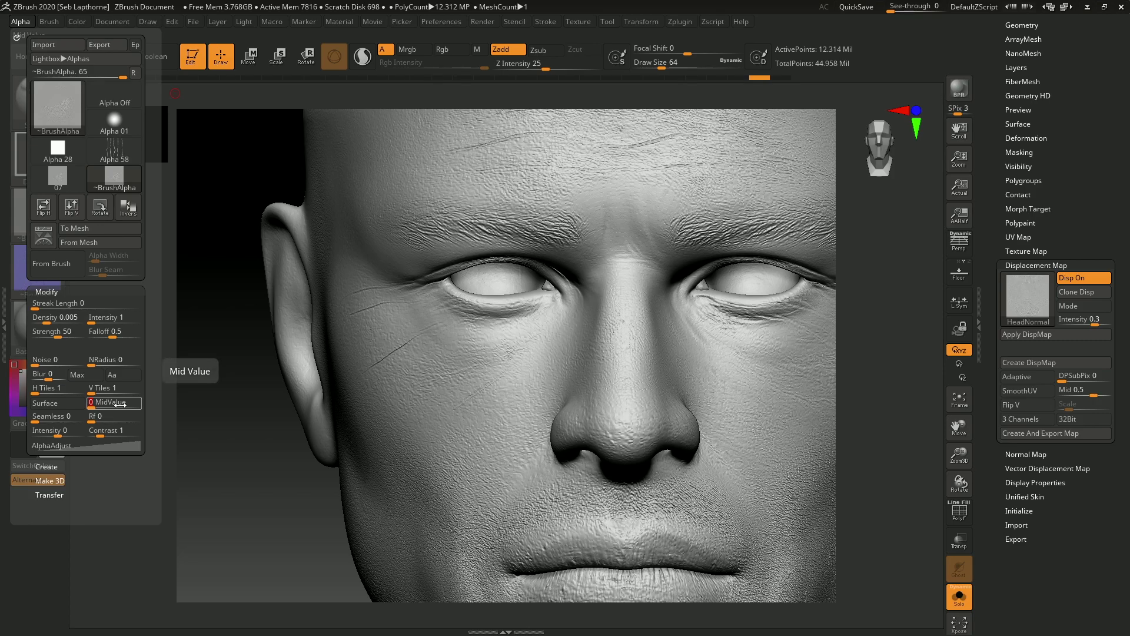
text(50)
key(Return)
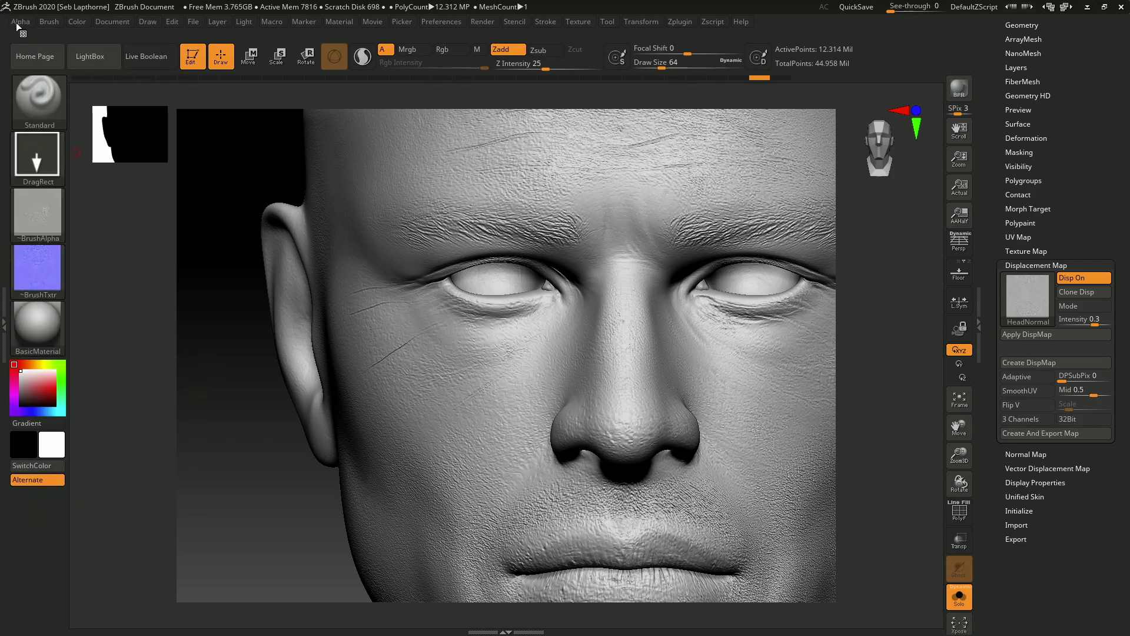
click(20, 21)
click(120, 404)
text(5)
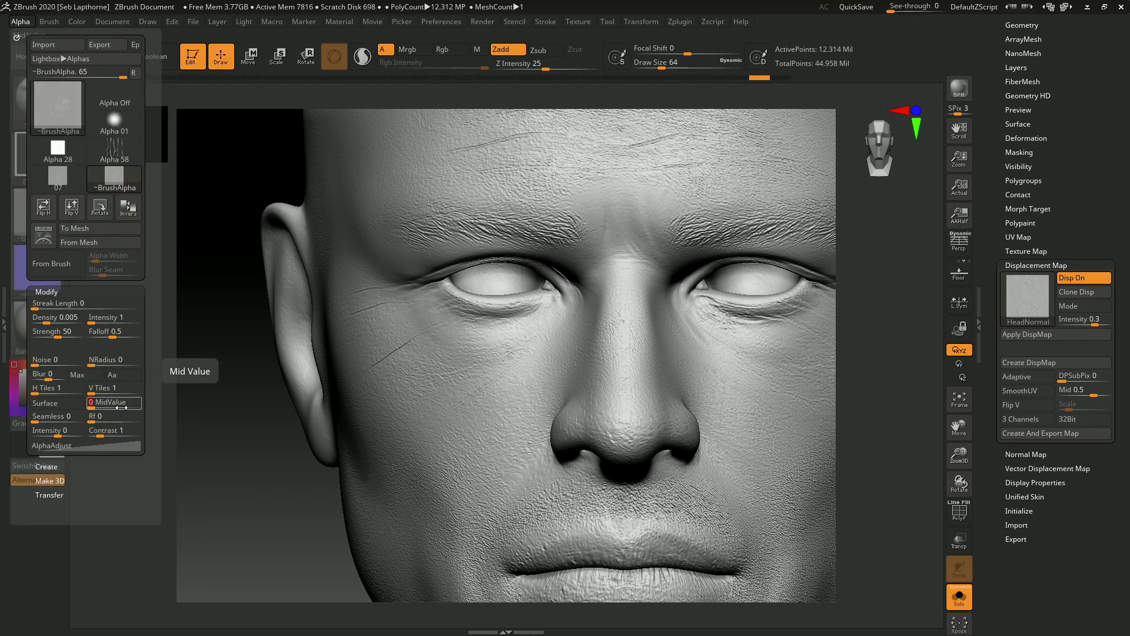
text(0)
key(Return)
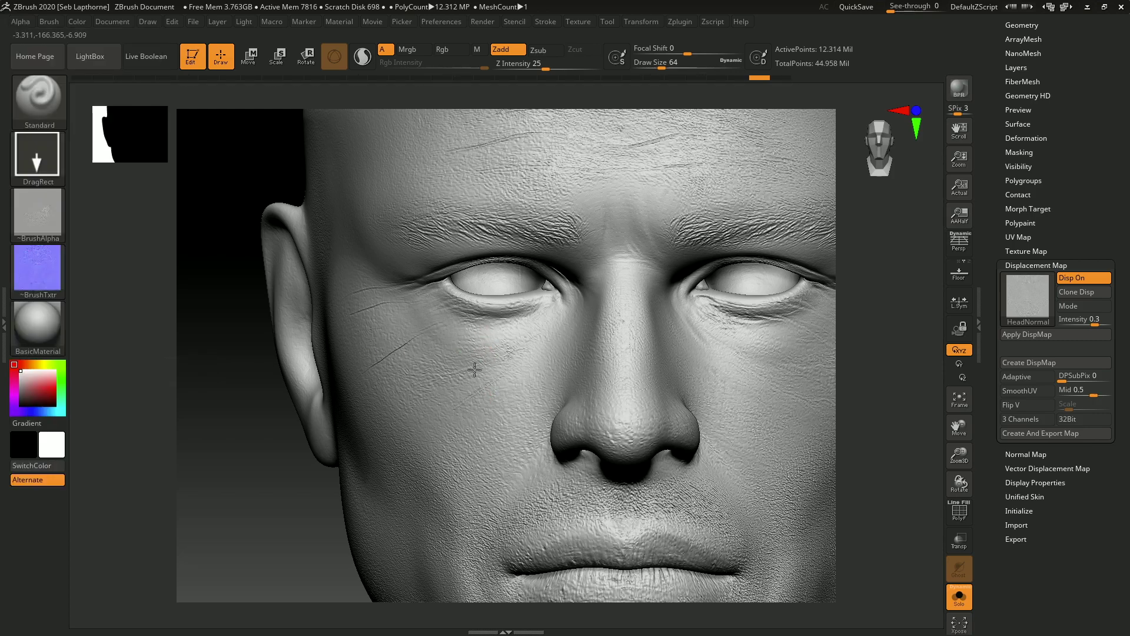
Try a large stamp of the skin alpha on the character's right cheek beside the nose
mouse_move(474, 369)
mouse_down()
mouse_move(421, 239)
mouse_move(465, 244)
mouse_up()
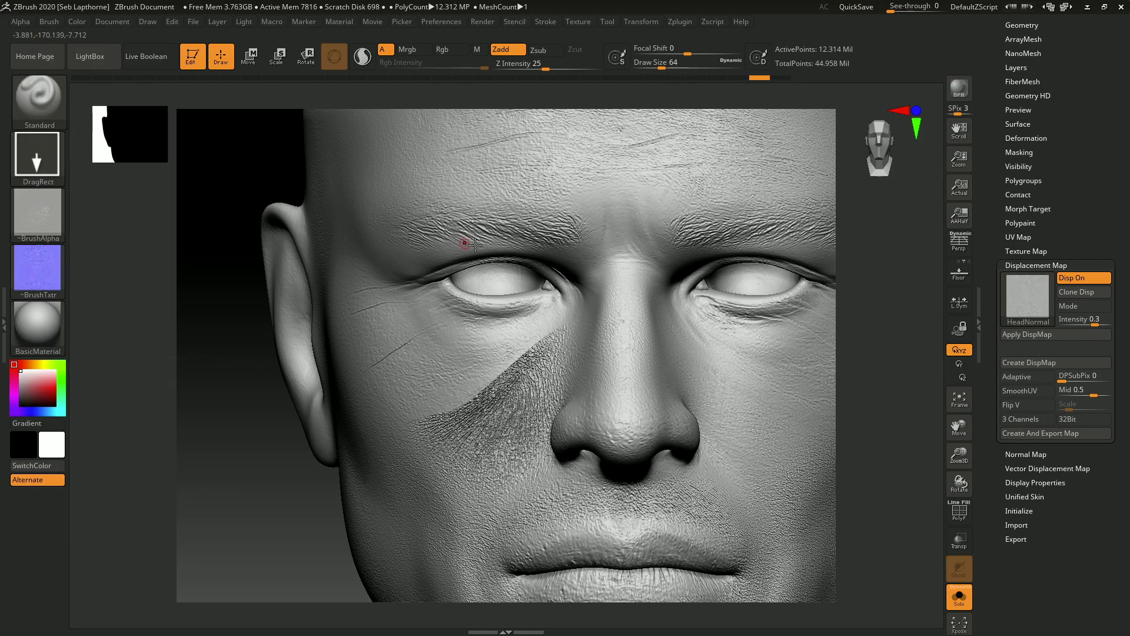
key(ctrl)
key(ctrl+z)
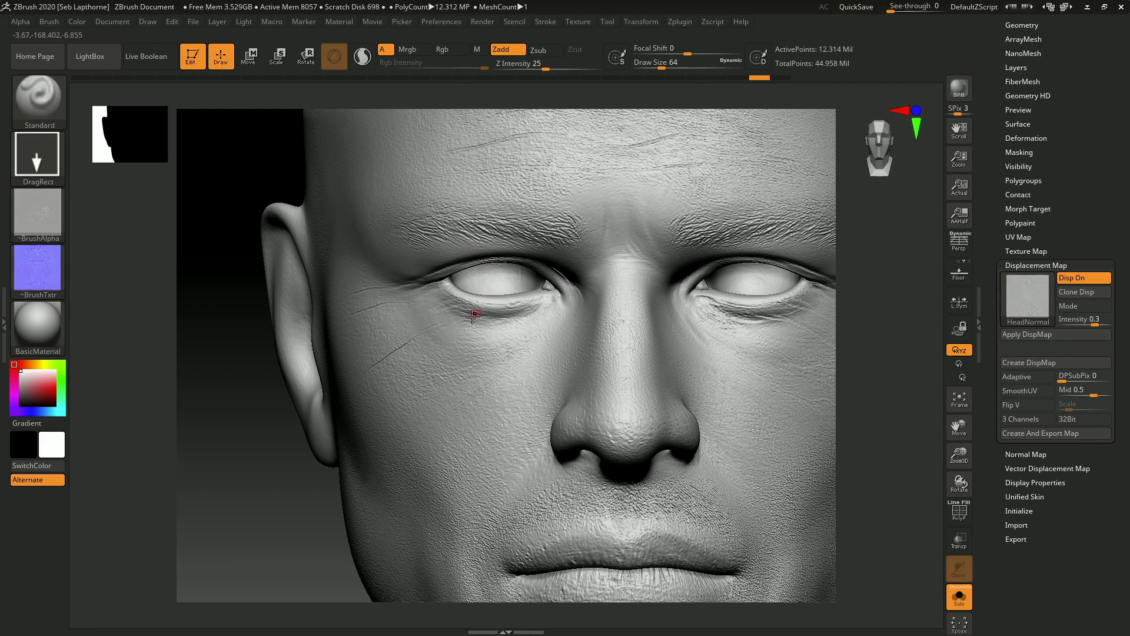
Stamp the skin alpha's pore detail directly under the character's right eye, adjusting its size and placement
drag(477, 254, 495, 218)
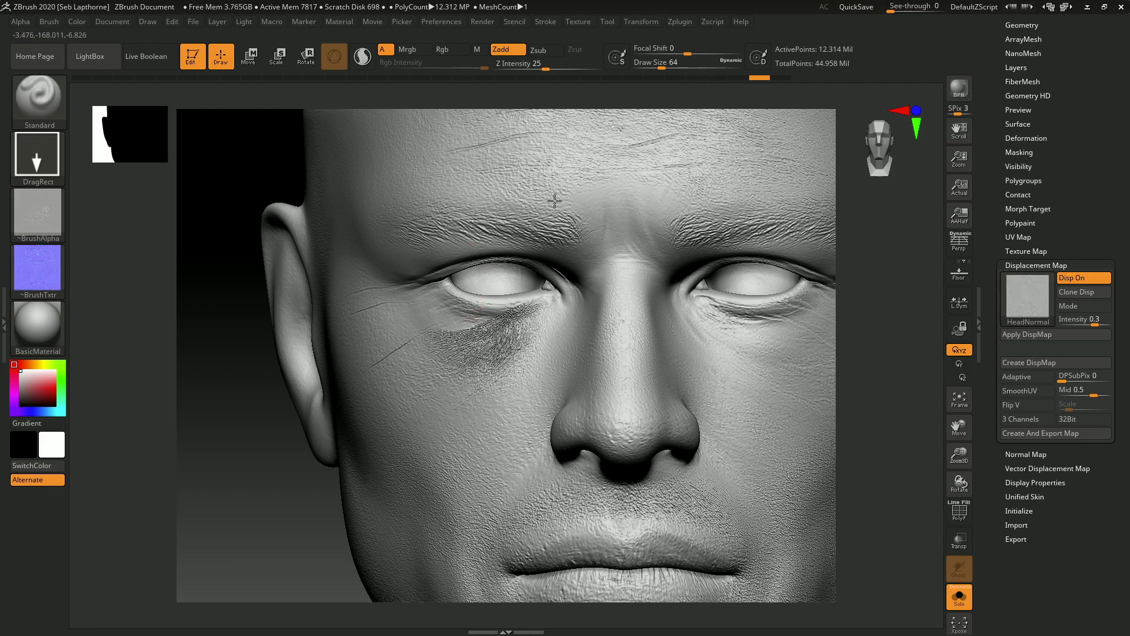
key(ctrl)
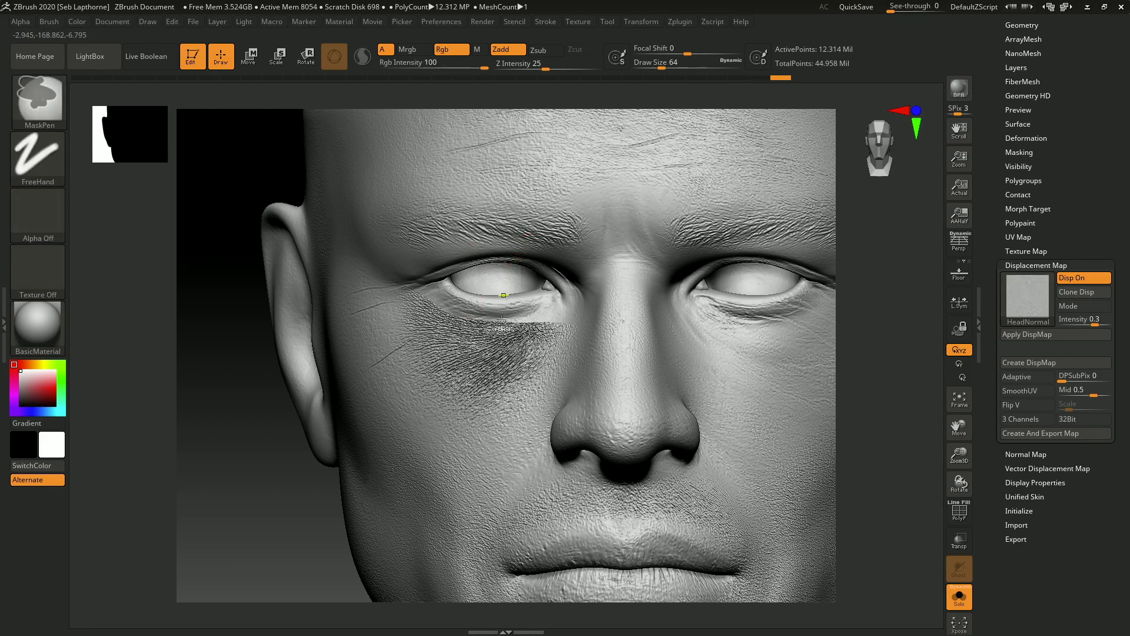
key(ctrl+z)
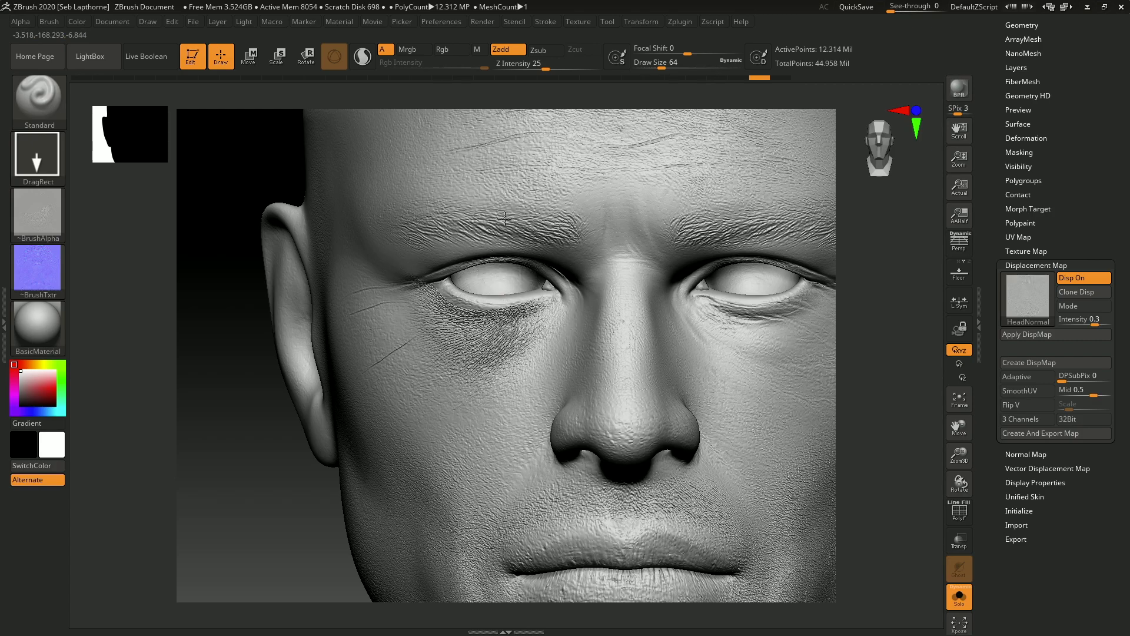
drag(542, 219, 547, 206)
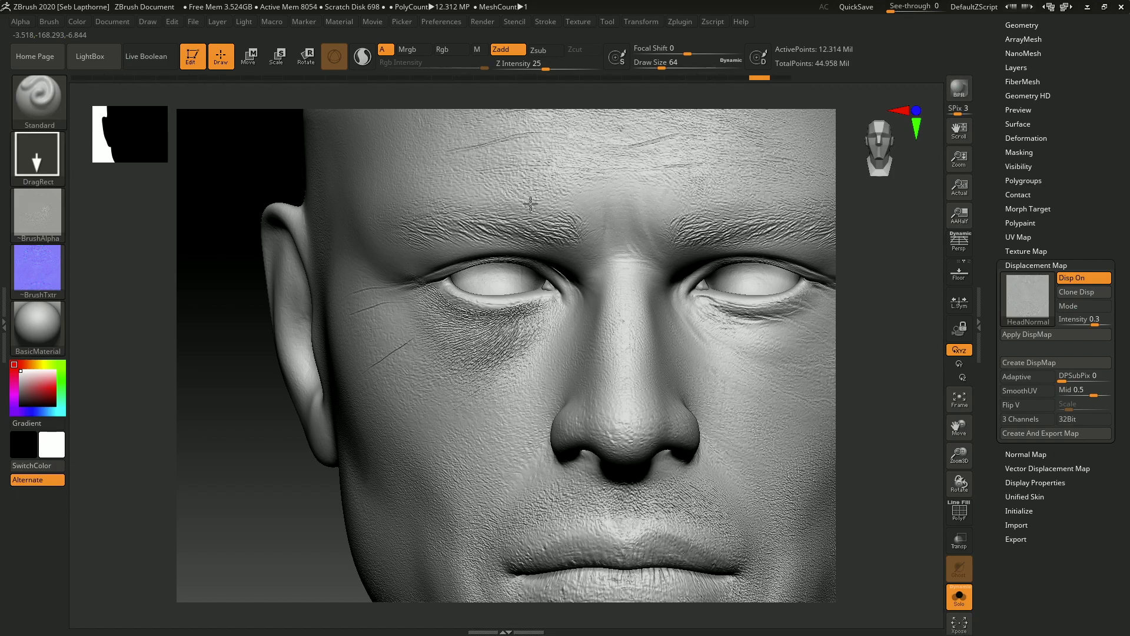
key(ctrl+shift+z)
right_drag(509, 271, 556, 294)
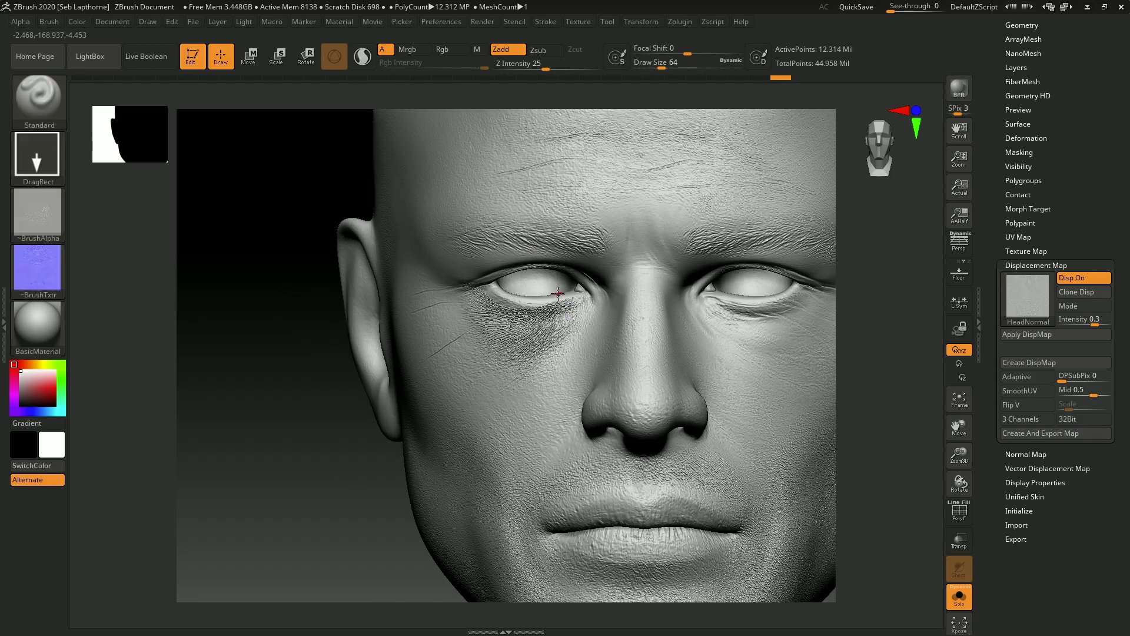
Set the head's displacement map intensity to 0.4
click(1096, 318)
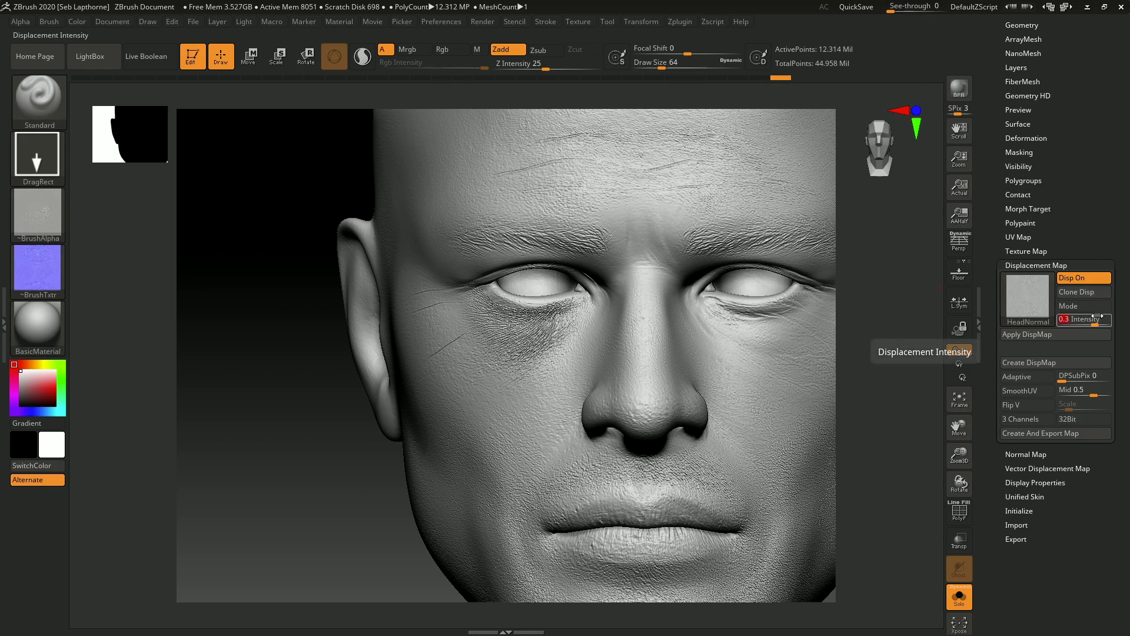
text(4)
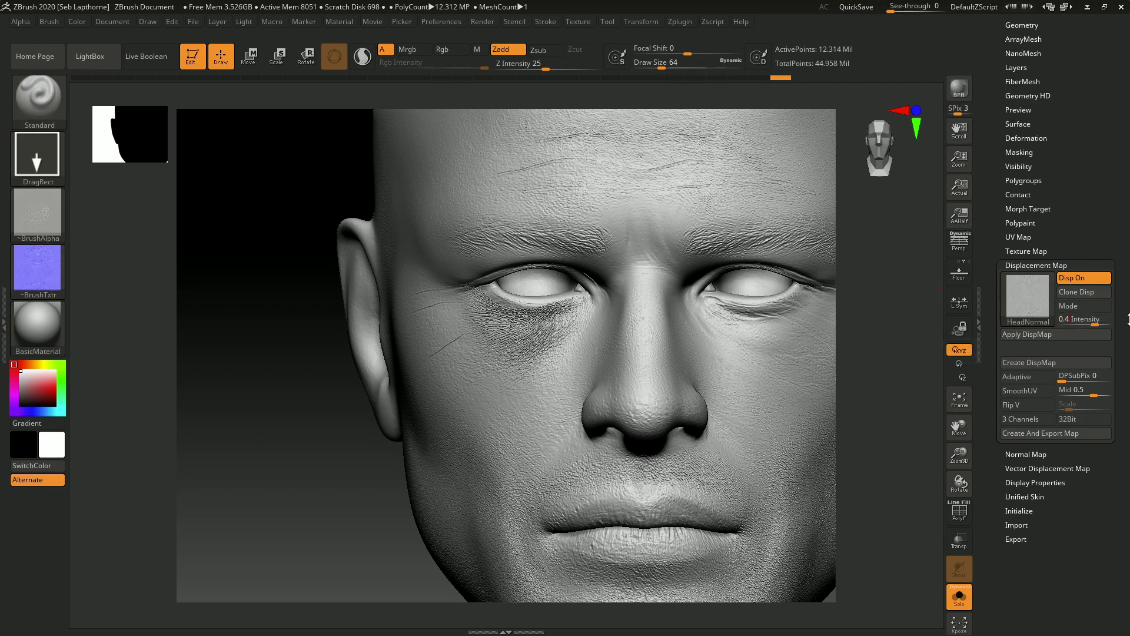
key(Return)
alt+right_drag(749, 401, 680, 394)
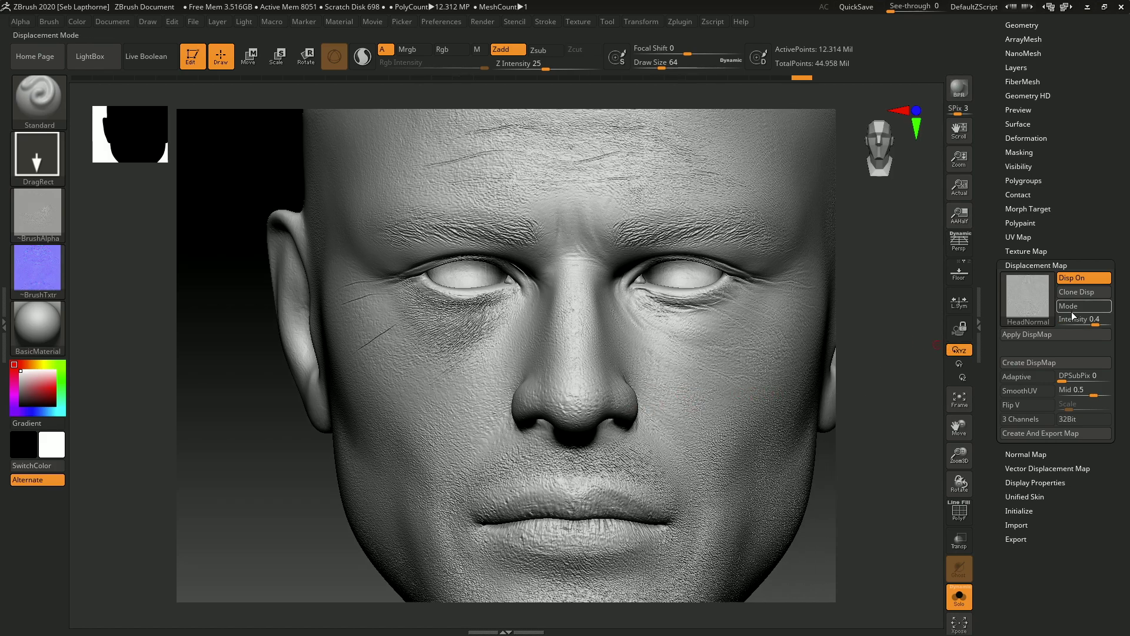
Set the displacement map's mid value to 0.7 and apply the displacement map to the head mesh
click(1102, 389)
text(0.7)
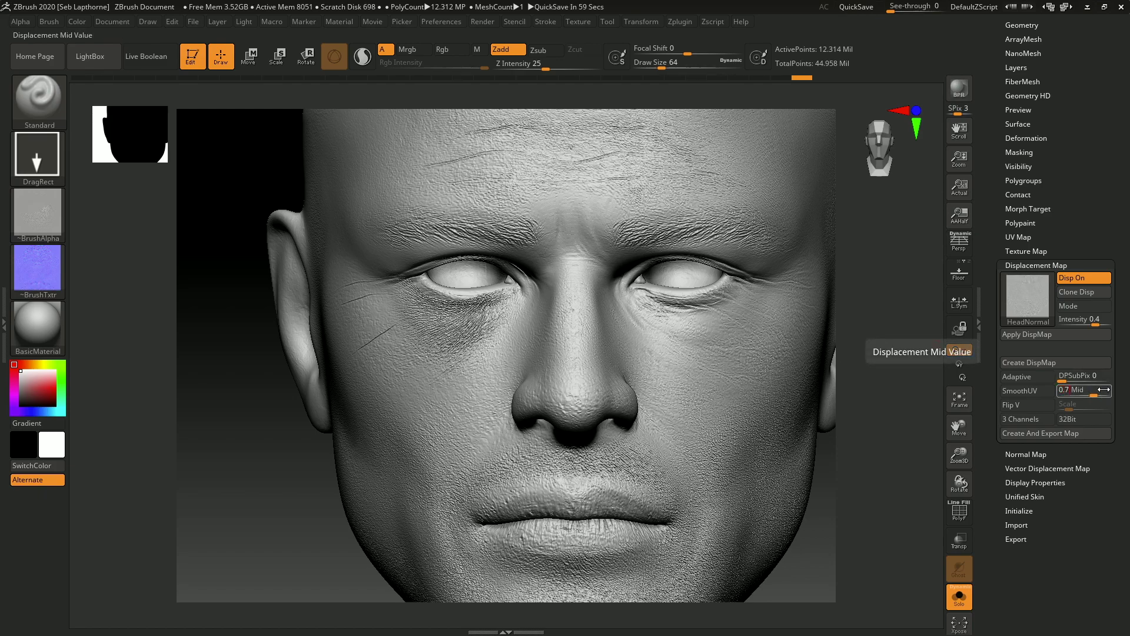
key(Return)
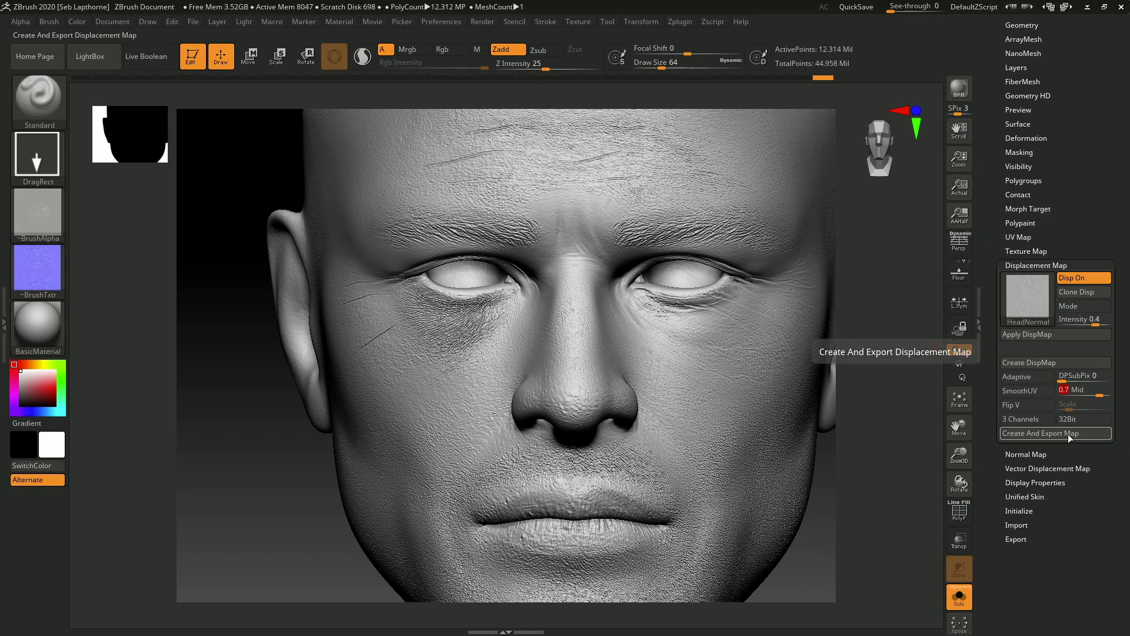
click(1064, 333)
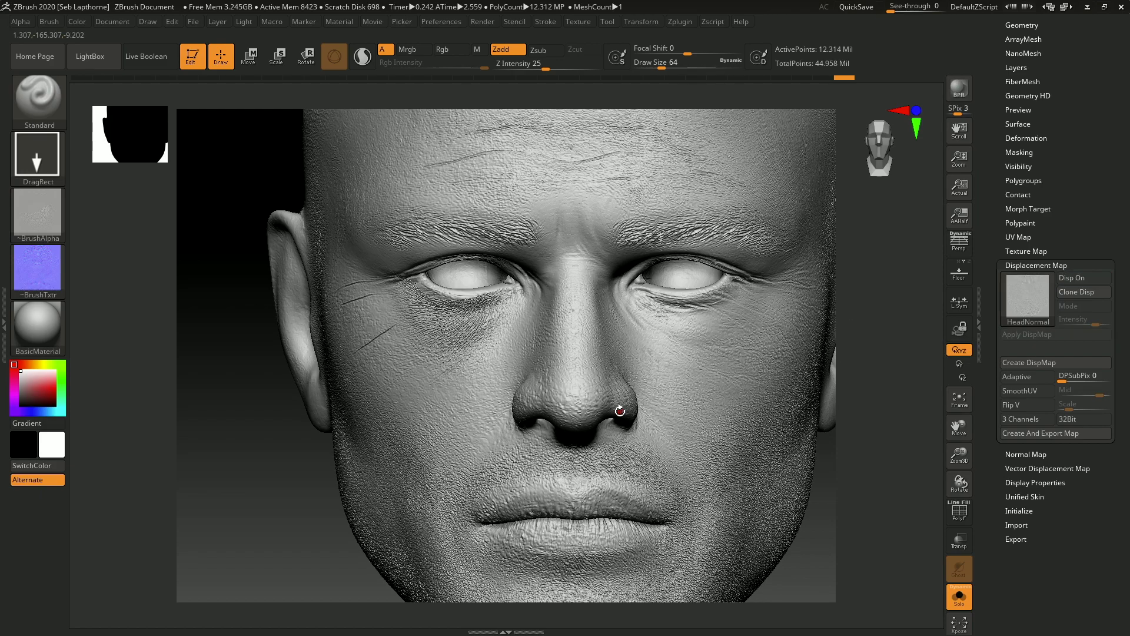
mouse_move(738, 455)
ctrl+right_down()
mouse_move(721, 420)
mouse_move(651, 404)
mouse_move(643, 383)
ctrl+right_up()
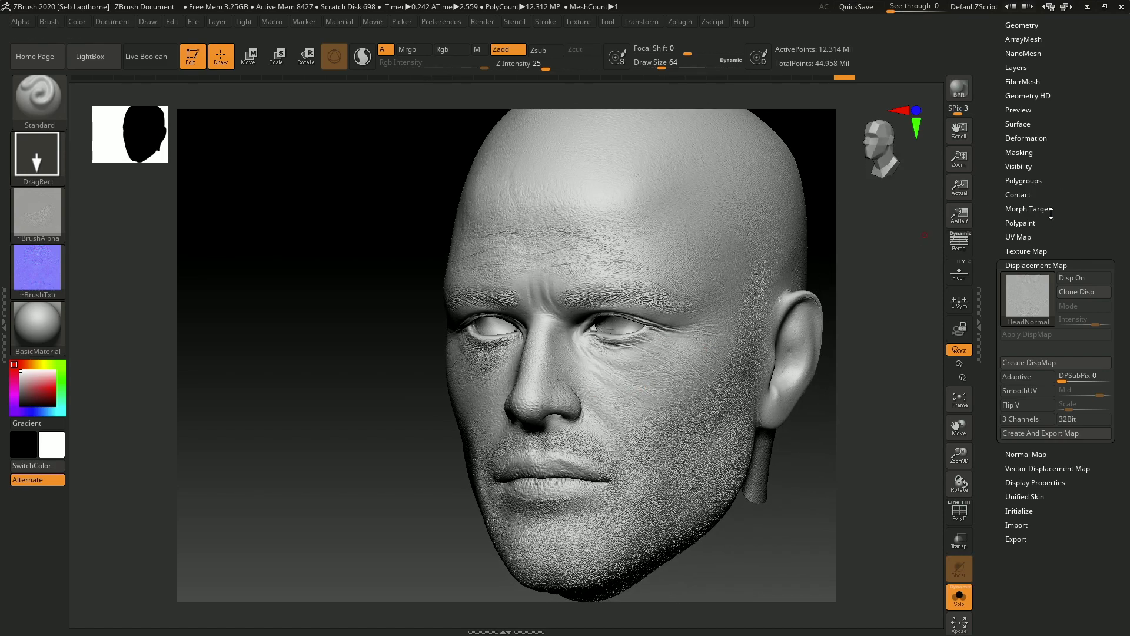
Examine the displaced head from the front and open the FBX ExportImport options
drag(1050, 213, 1025, 246)
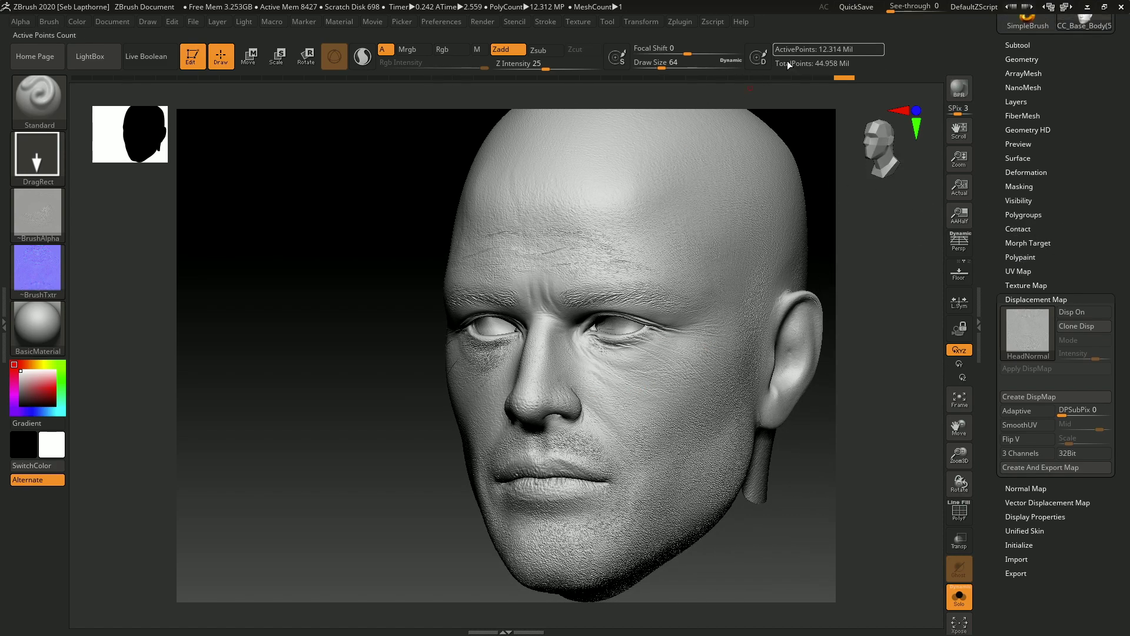
shift+right_drag(612, 330, 677, 329)
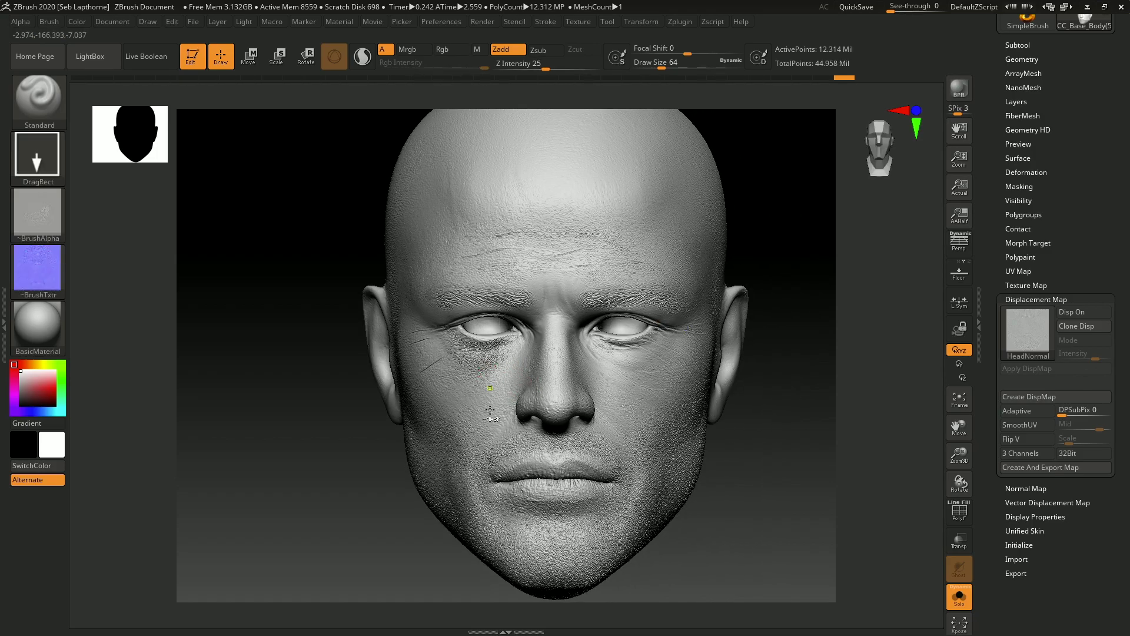
mouse_move(490, 410)
ctrl+right_down()
mouse_move(494, 489)
mouse_move(495, 425)
ctrl+right_up()
alt+right_drag(639, 396, 639, 378)
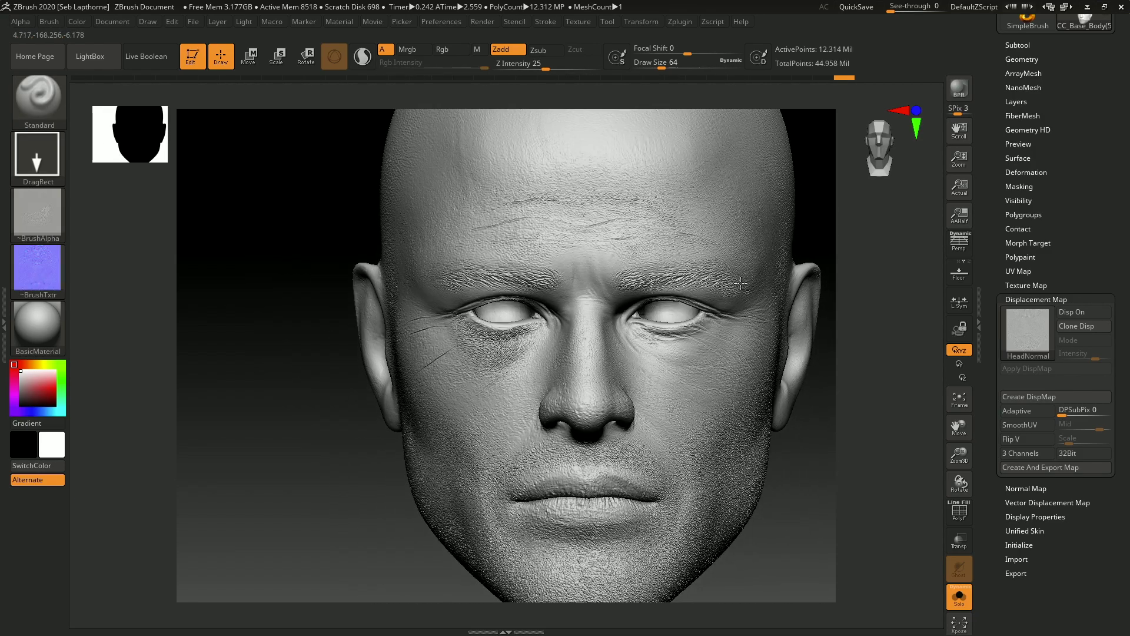
click(689, 23)
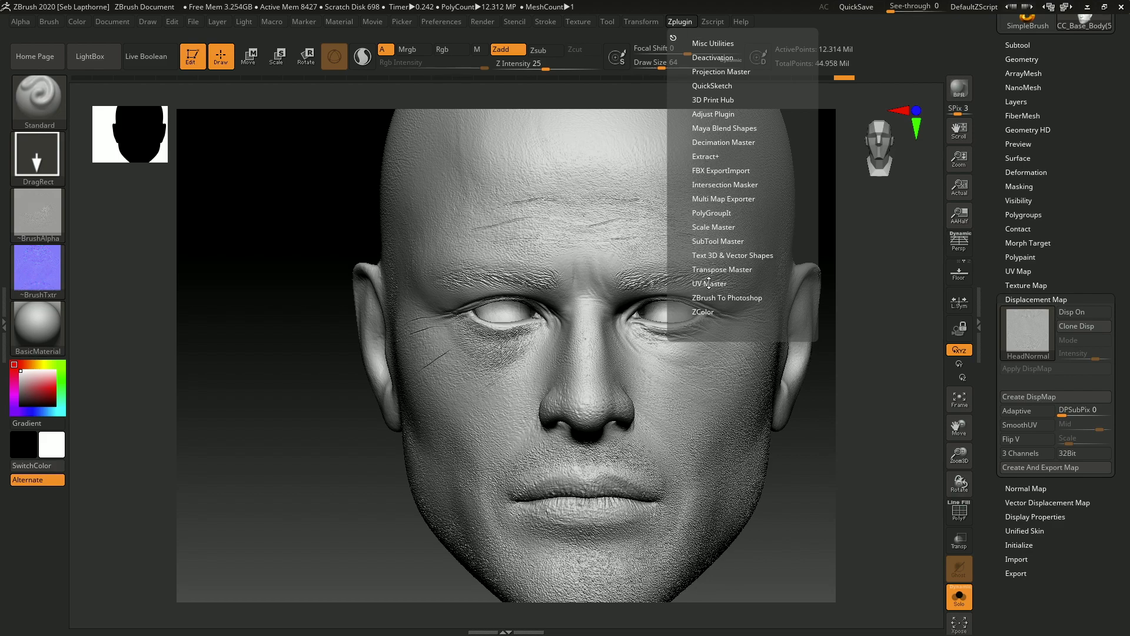
click(723, 172)
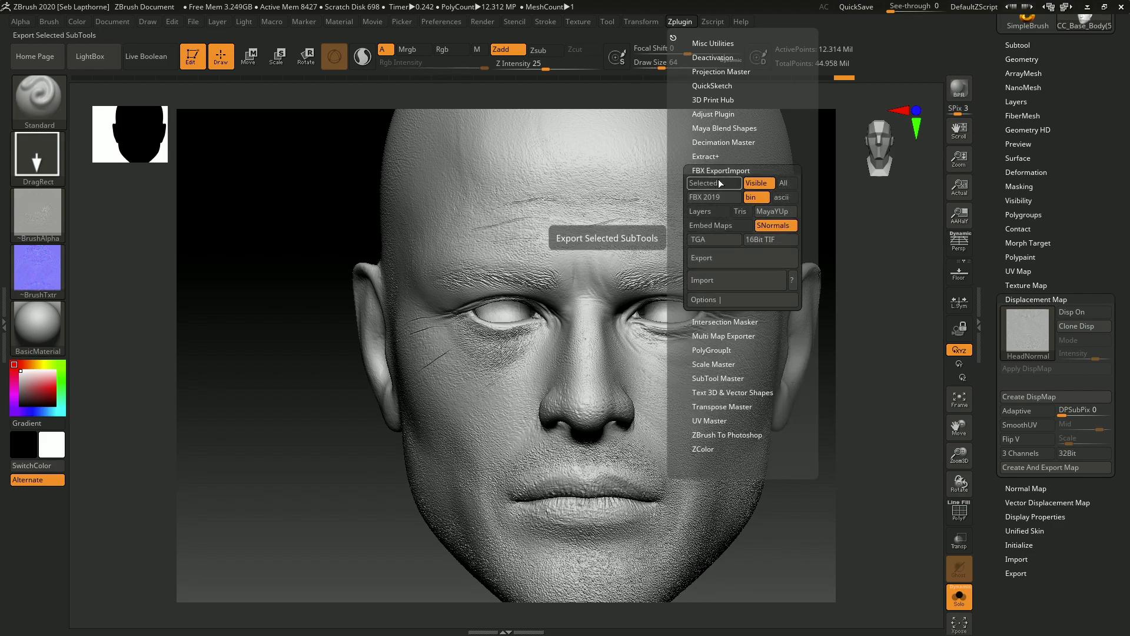
Open the FBX export options with the head at subdivision level 1, and again at subdivision level 7
click(1022, 58)
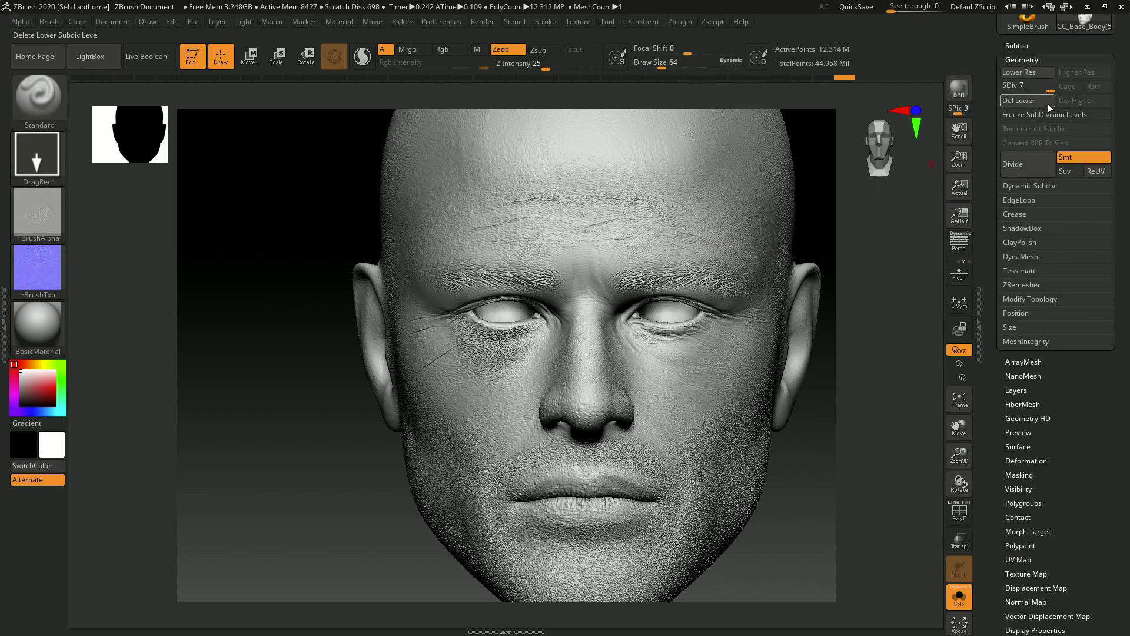
click(1007, 87)
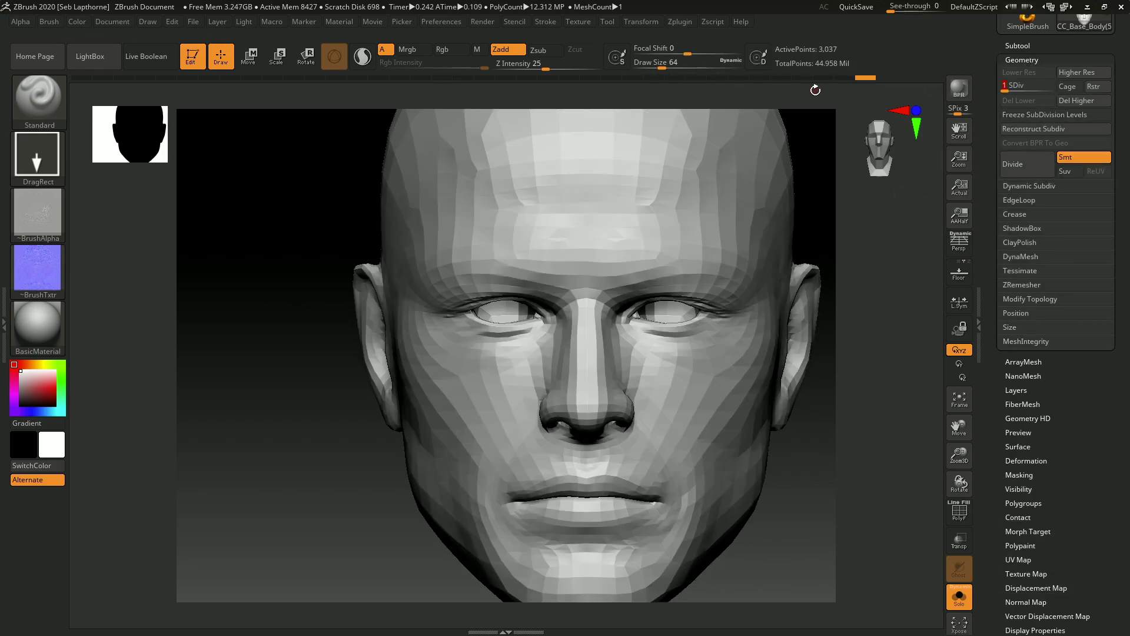
click(669, 22)
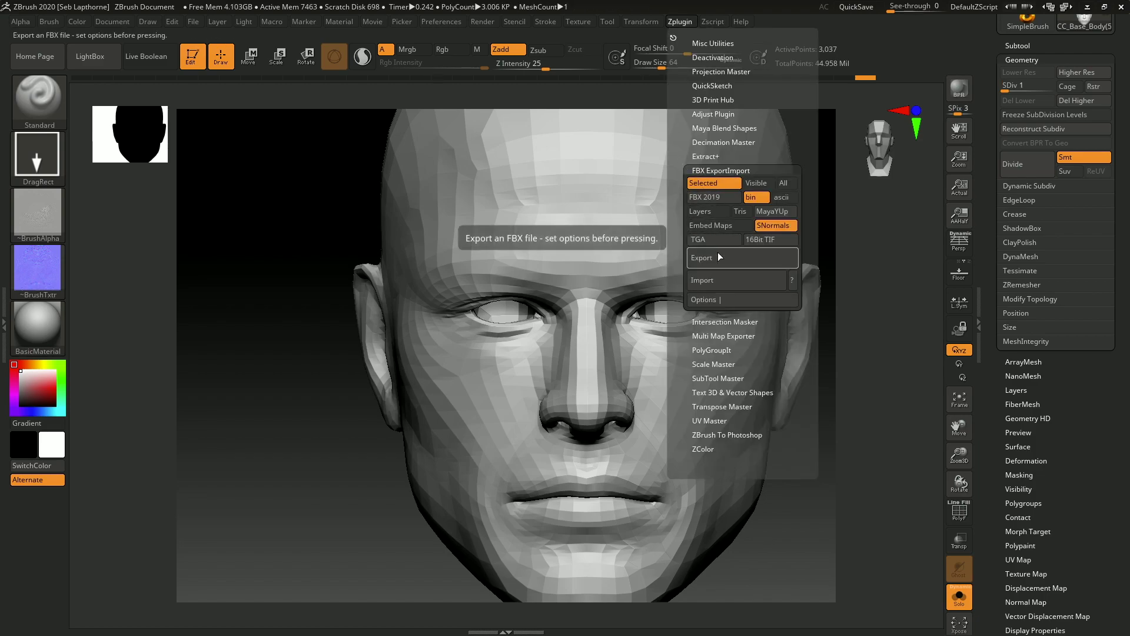
drag(1007, 86, 1034, 87)
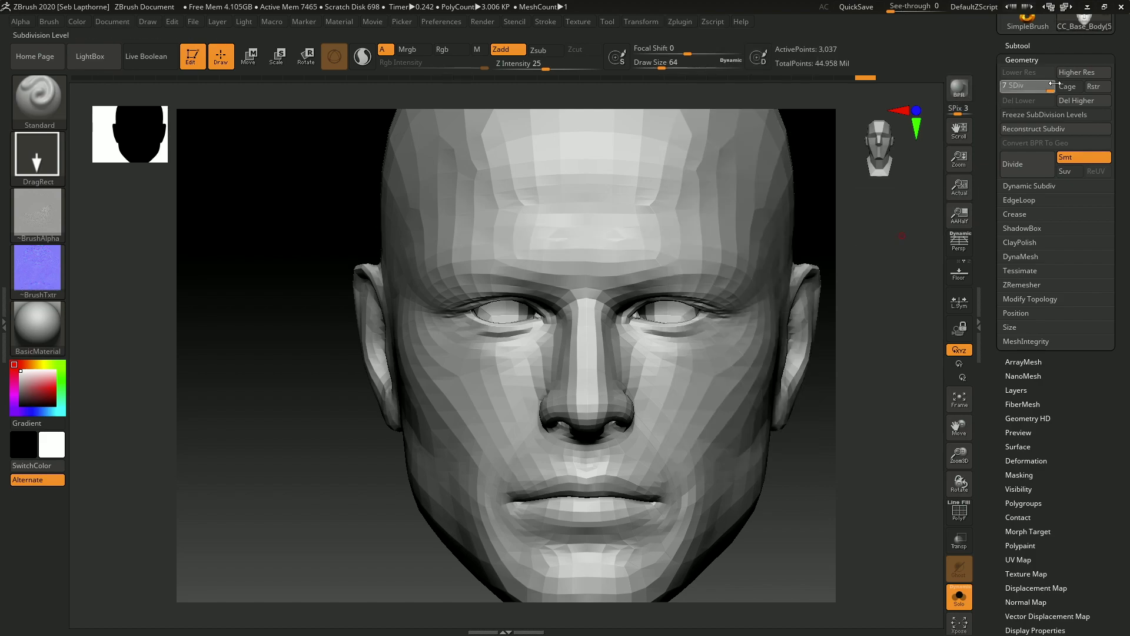
click(687, 23)
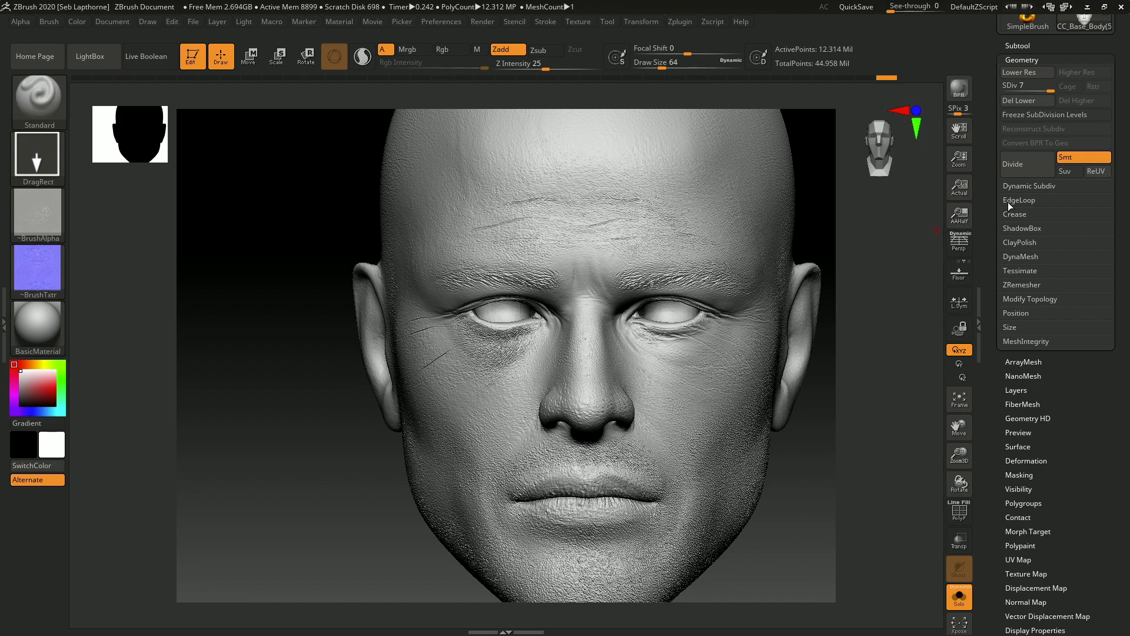
Switch to Substance Painter and view the head from the other side
key(super)
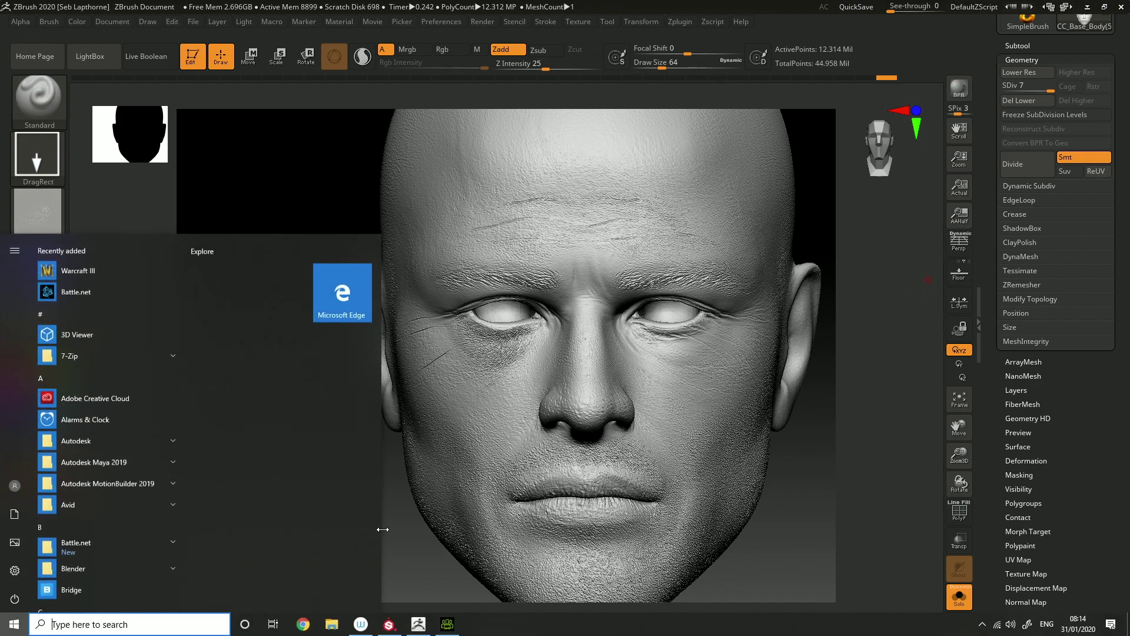
mouse_move(383, 628)
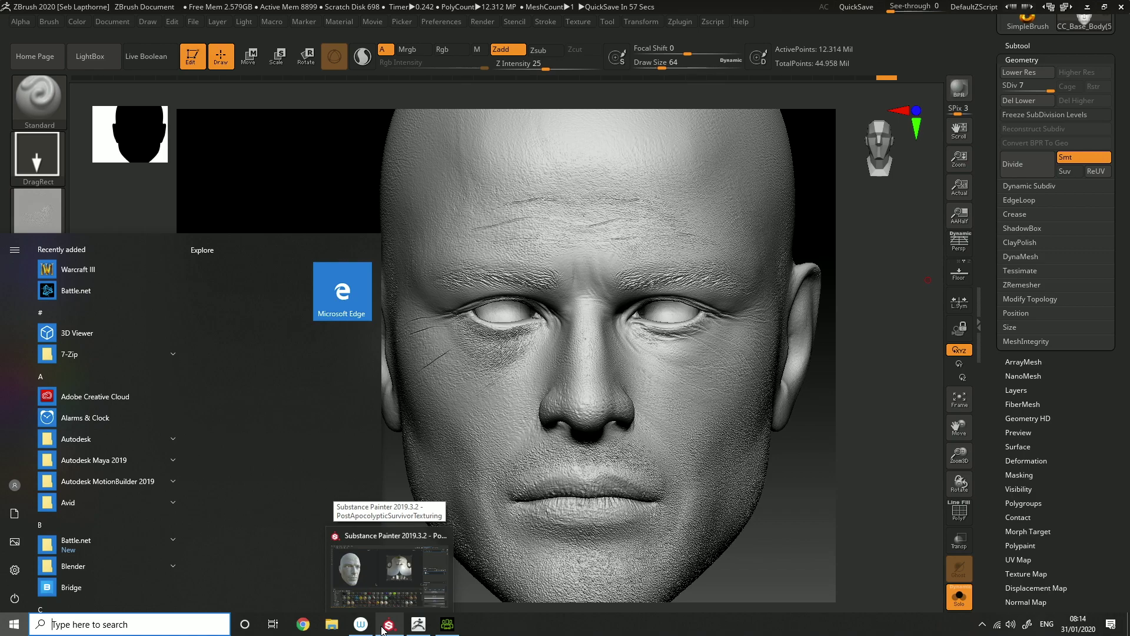
click(383, 627)
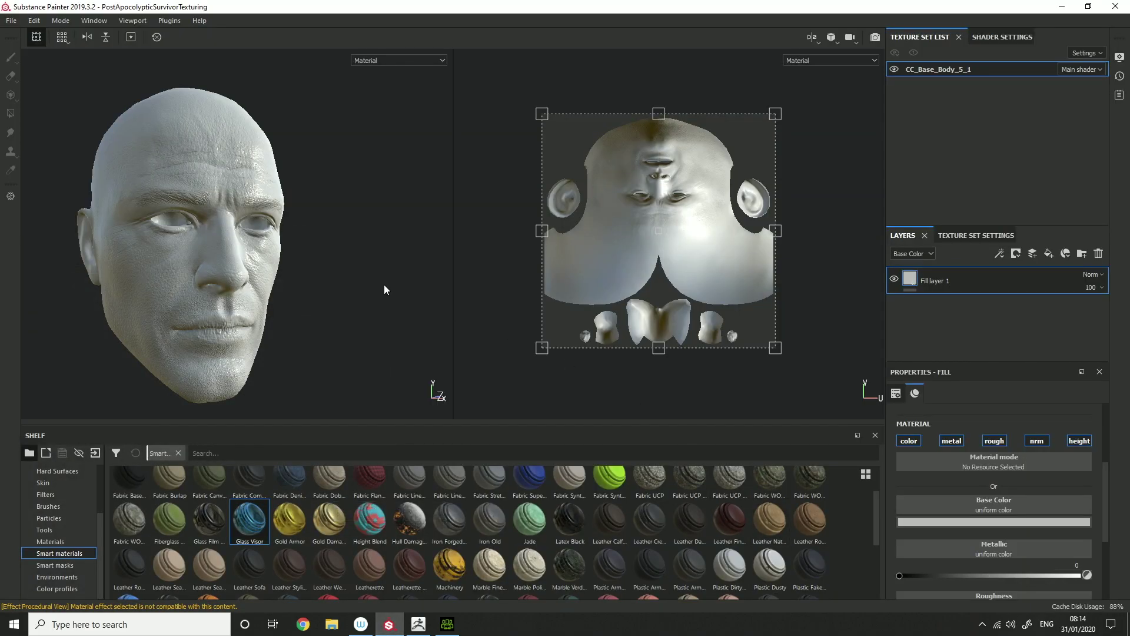
mouse_move(383, 288)
alt+mouse_down()
mouse_move(416, 273)
mouse_move(272, 299)
alt+mouse_up()
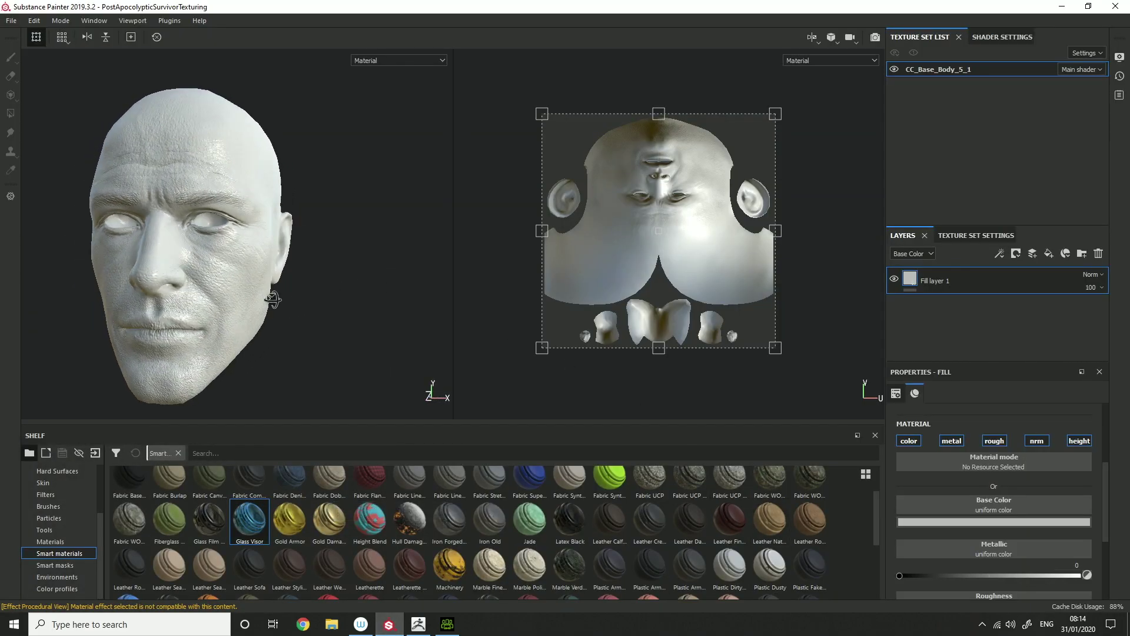
Inspect the skin detail on the head and review the mesh map baking parameters of the CC_Base_Body_5_1 texture set
click(981, 235)
alt+middle_drag(172, 272, 259, 239)
scroll(205, 251, up, 2)
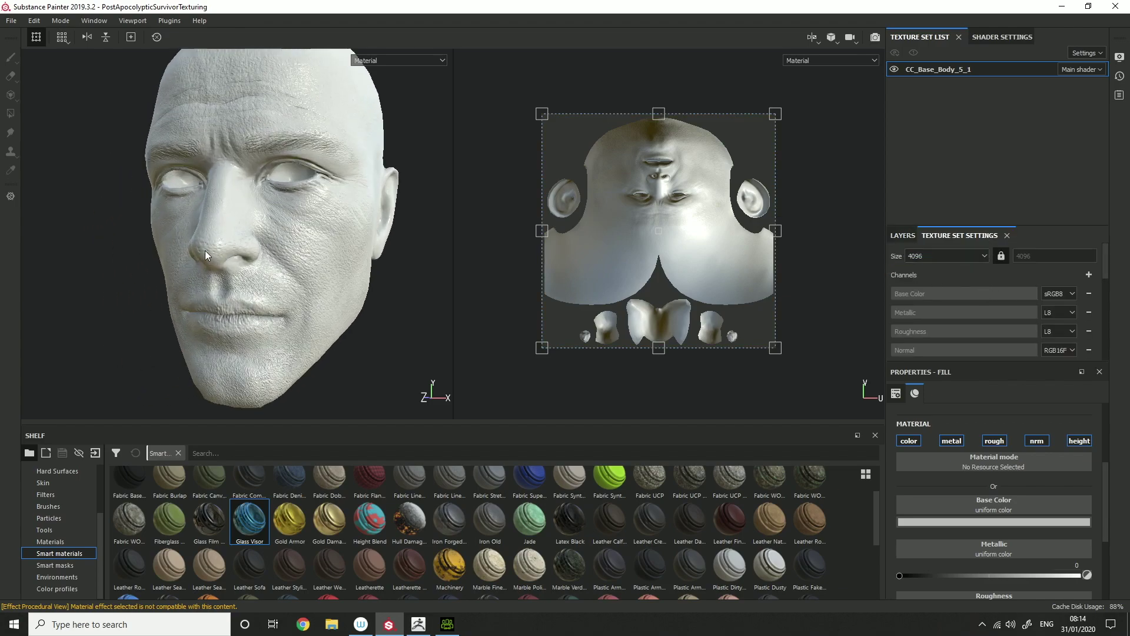
mouse_move(215, 250)
alt+mouse_down()
mouse_move(348, 269)
mouse_move(252, 285)
mouse_move(211, 269)
alt+mouse_up()
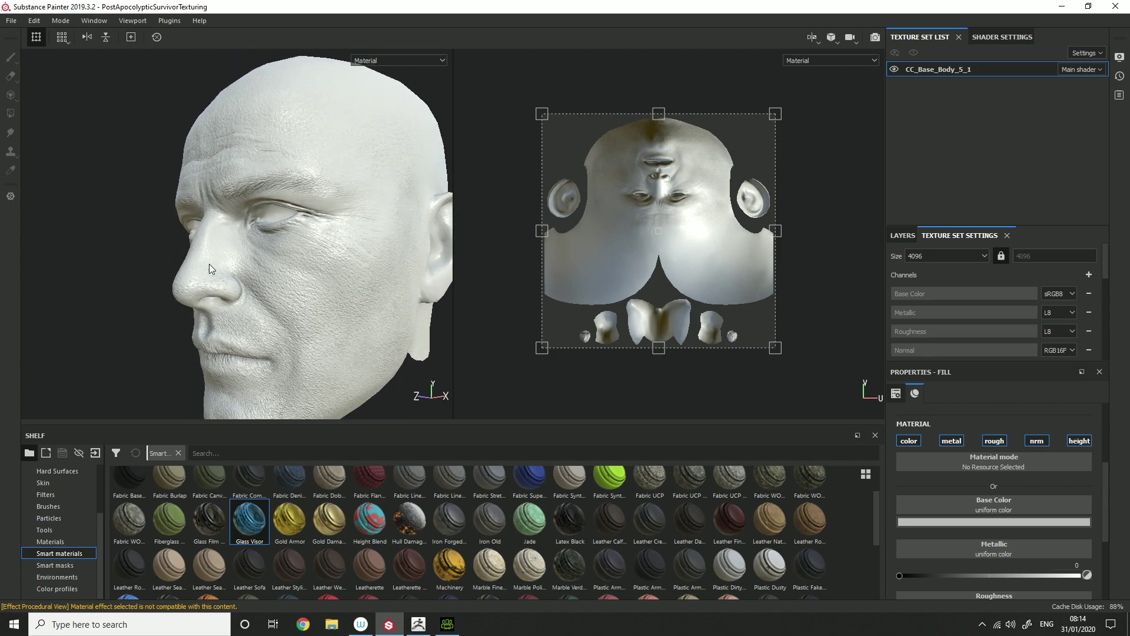
scroll(1086, 287, down, 3)
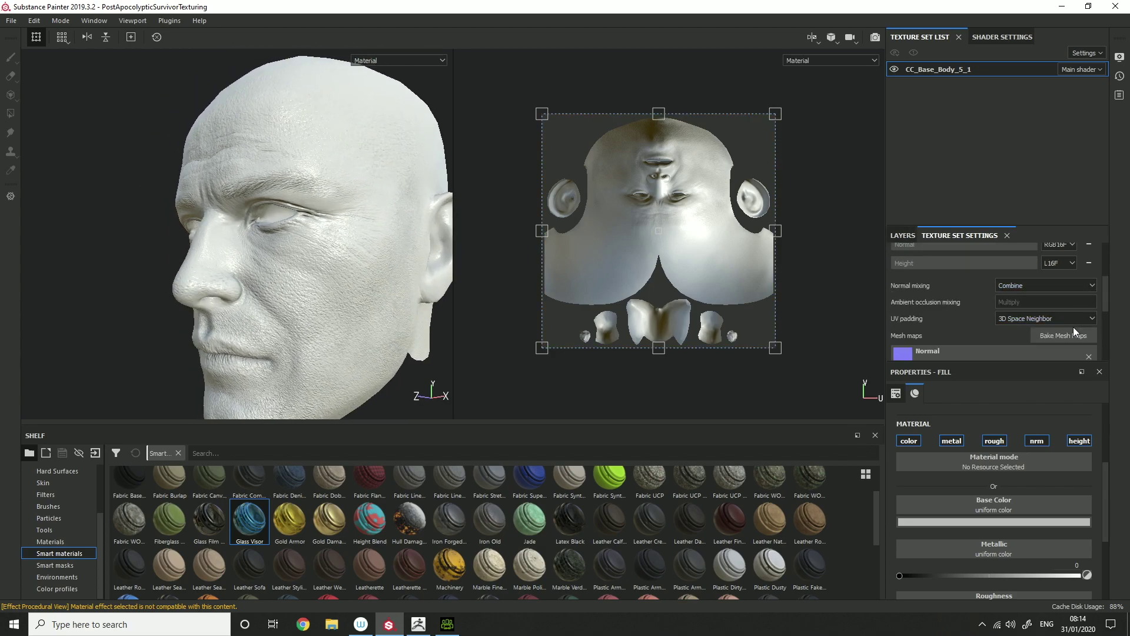
click(1063, 336)
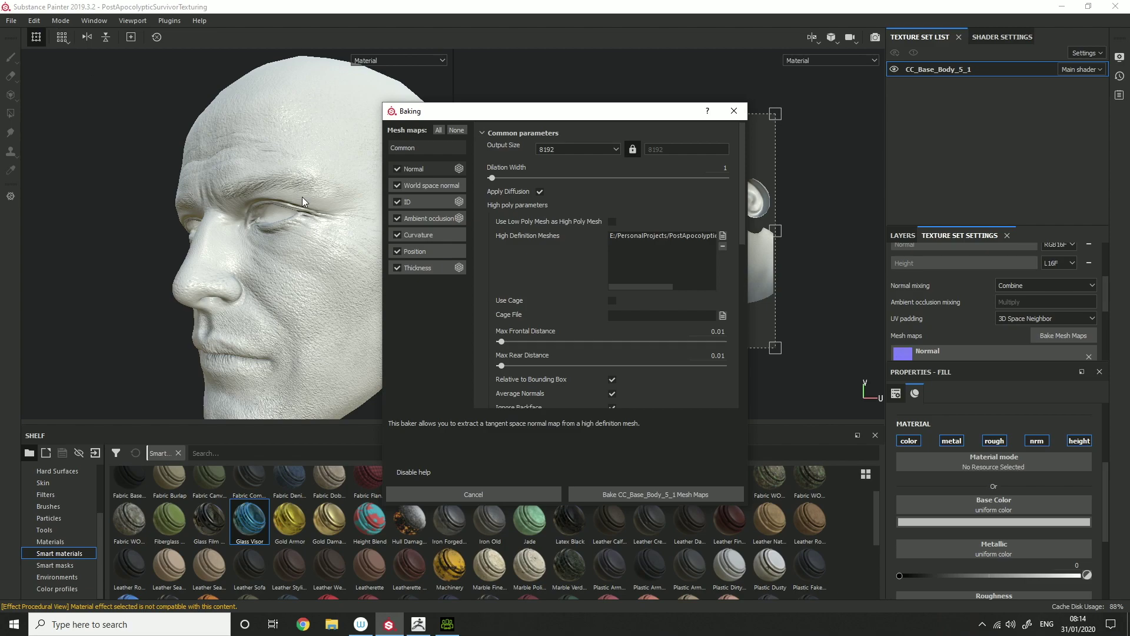
click(460, 490)
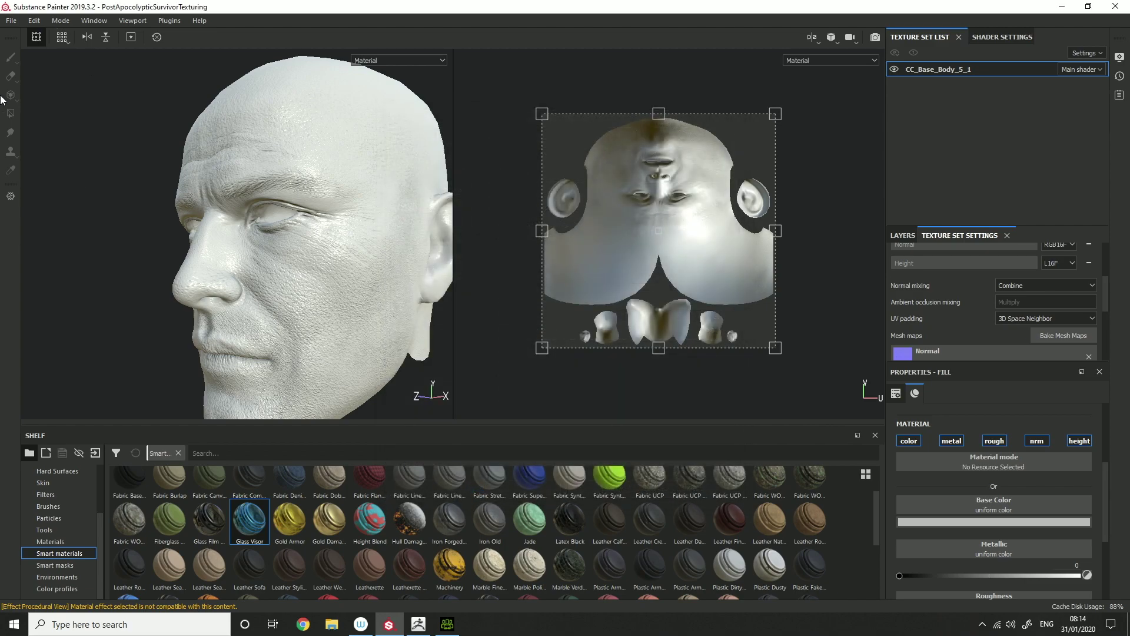
Review the new project settings and browse the PostApocolypticSurvivor folder for the head mesh file without creating a project
click(11, 21)
click(29, 36)
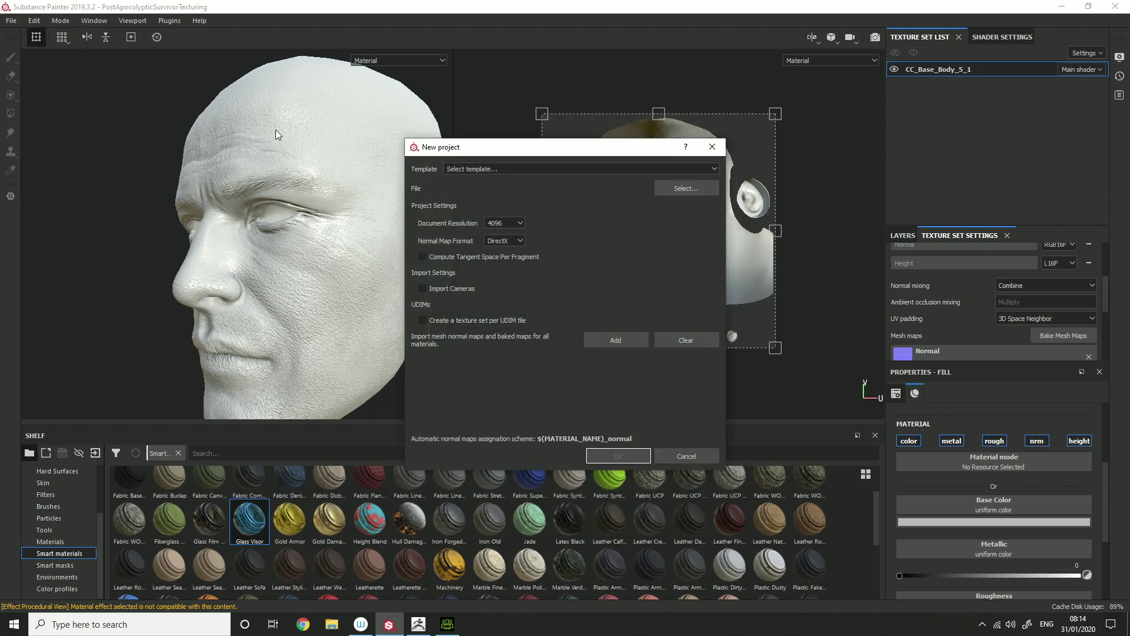
click(686, 188)
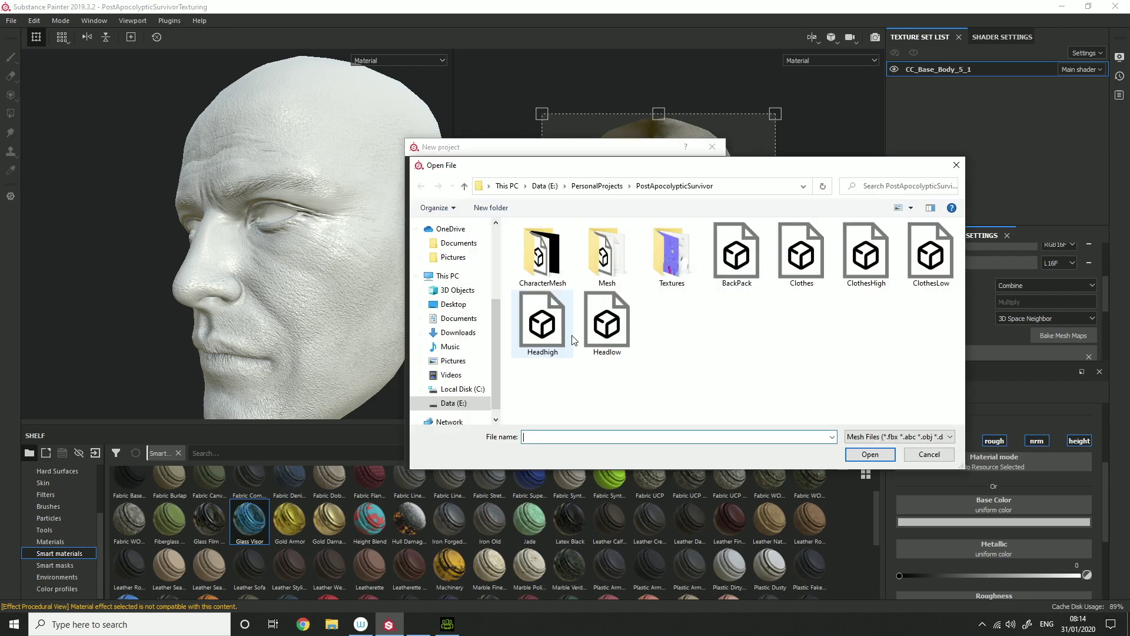
click(921, 453)
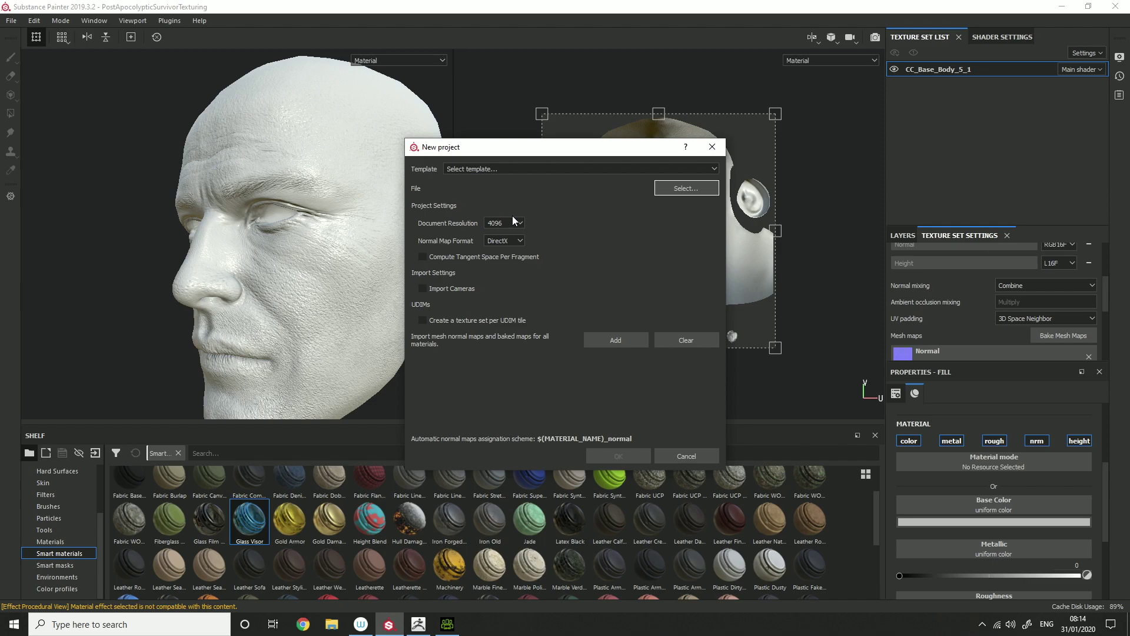
click(684, 458)
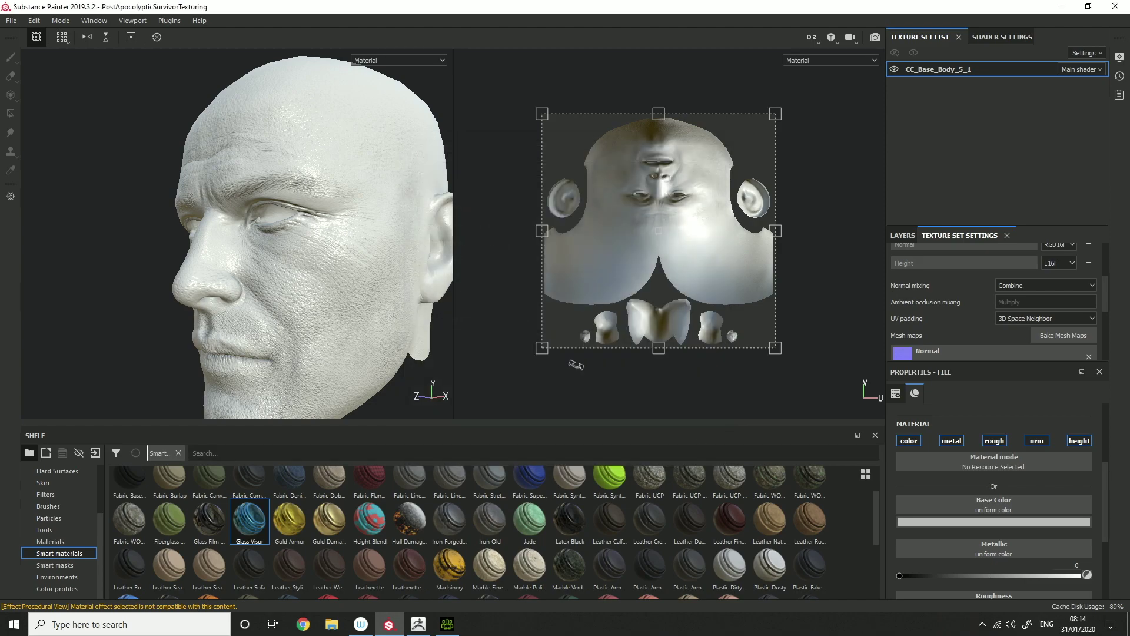
Review the baking output size, the high definition mesh selection and the remaining high poly parameters without baking
click(1051, 336)
click(577, 146)
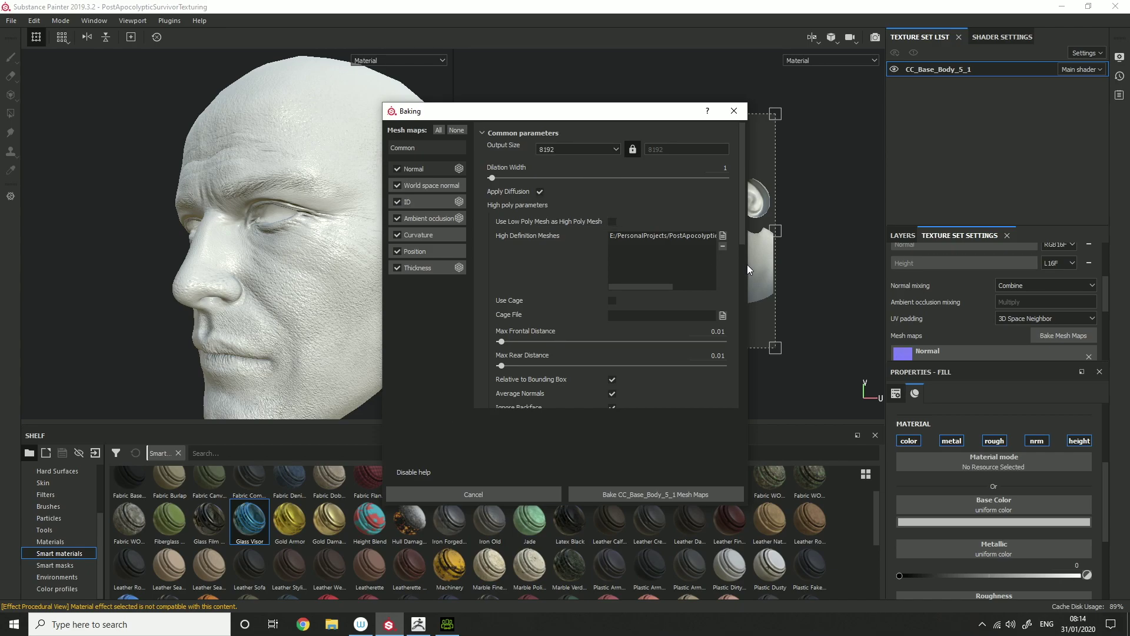
click(721, 235)
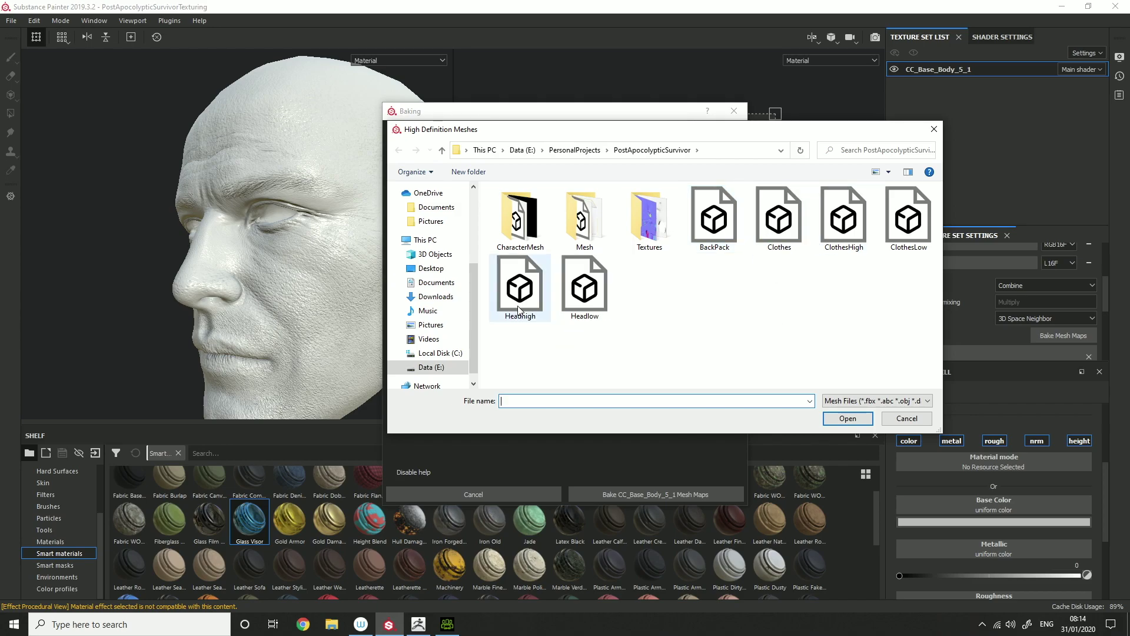
click(906, 423)
scroll(550, 305, down, 2)
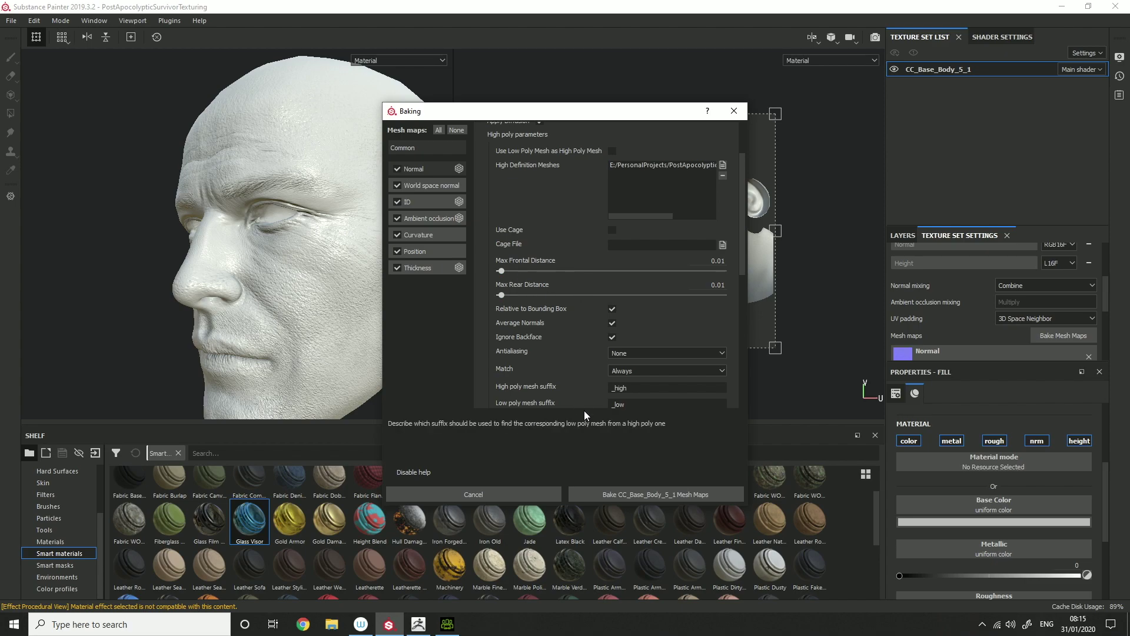
click(474, 494)
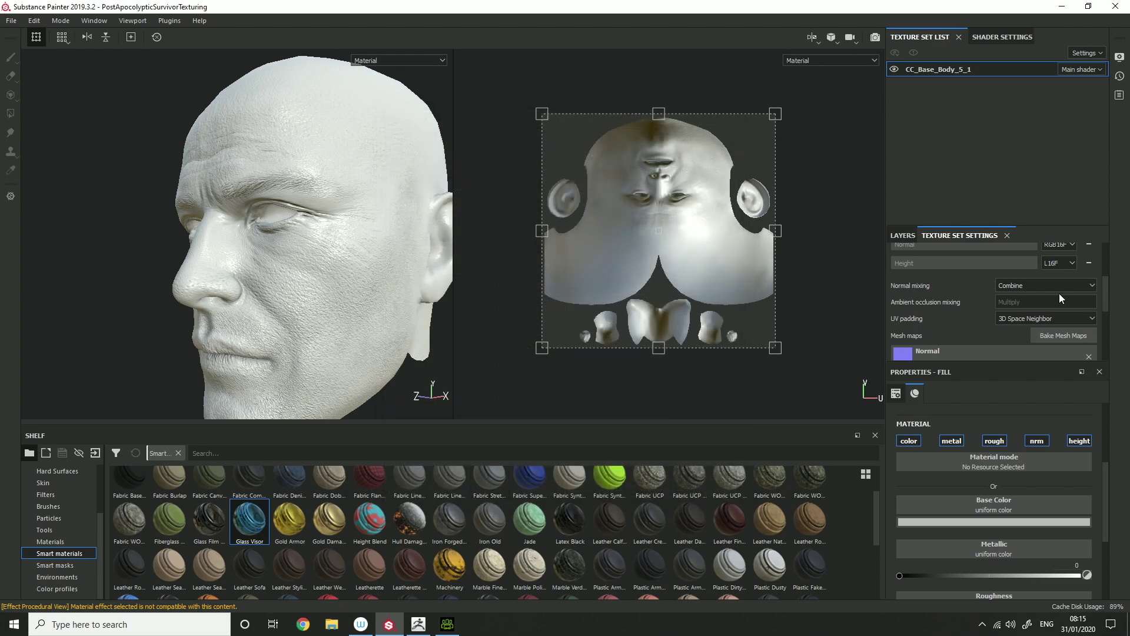
Hide and show Fill layer 1 to compare the head's surface detail with and without it
click(902, 235)
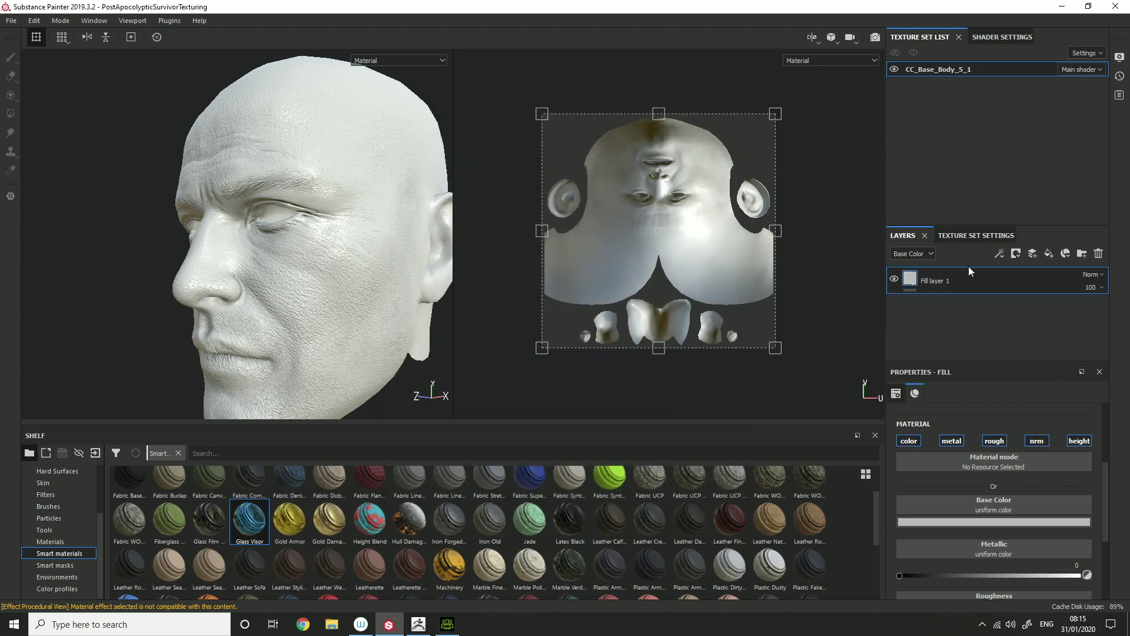
click(892, 279)
scroll(257, 265, up, 2)
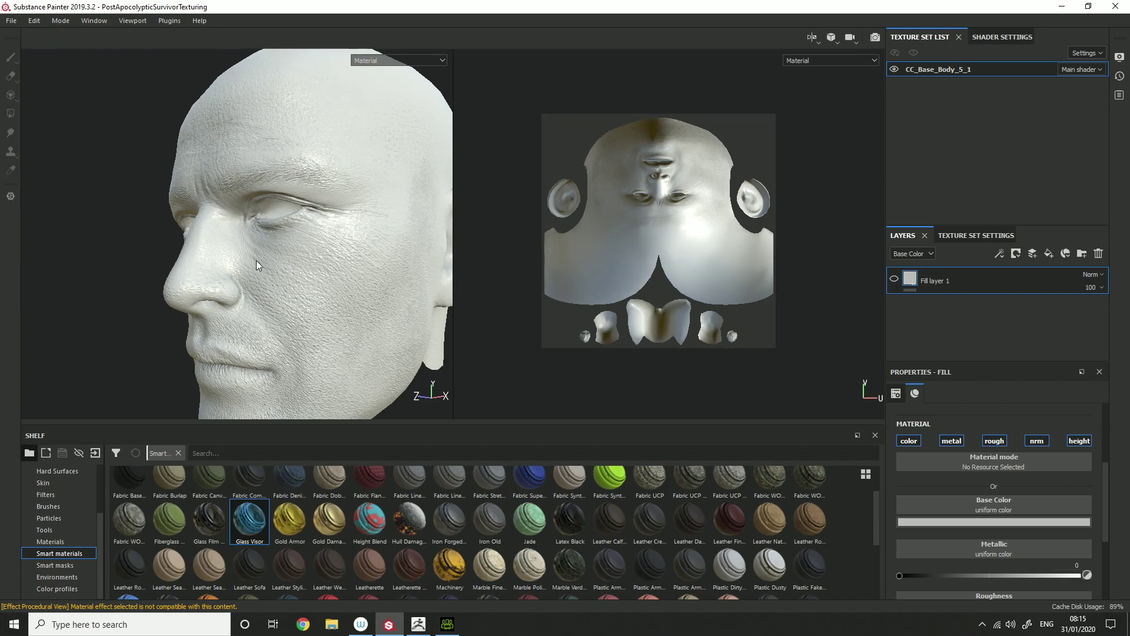
alt+drag(254, 257, 217, 293)
alt+middle_drag(217, 292, 173, 259)
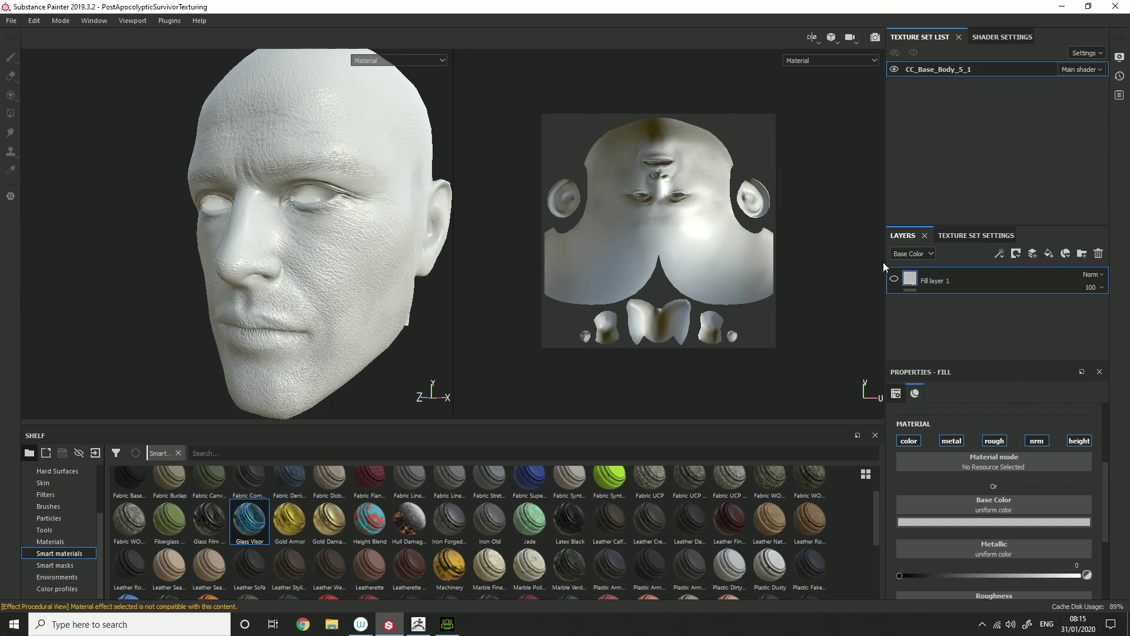
click(895, 285)
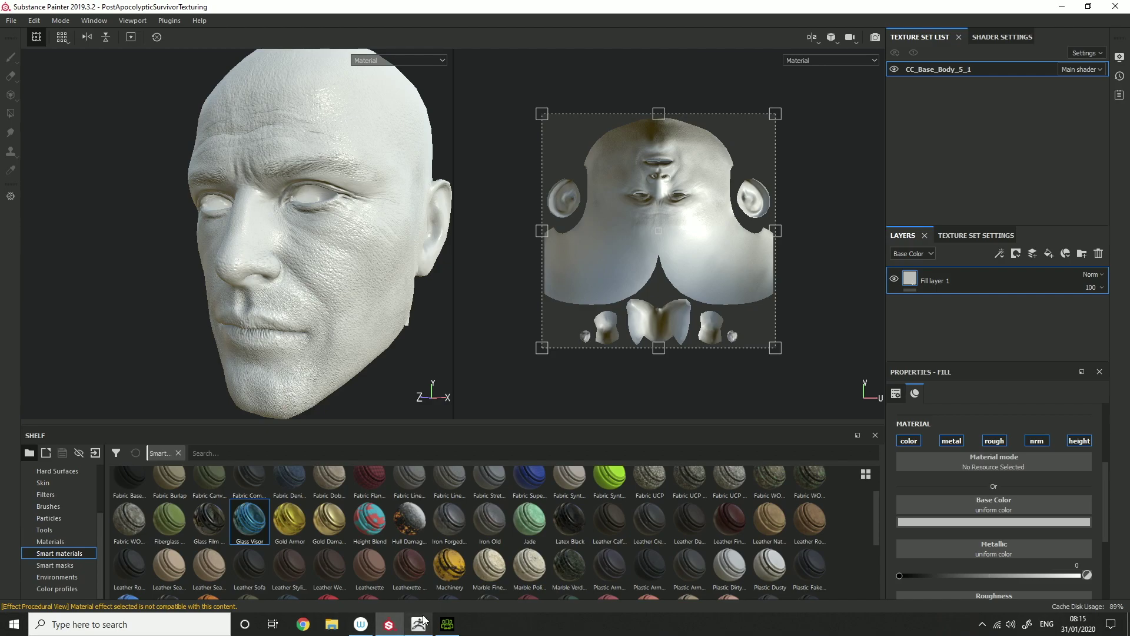
Check the head's bump texture in Character Creator, and return to Substance Painter to examine the normal map assigned to Fill layer 1
click(447, 623)
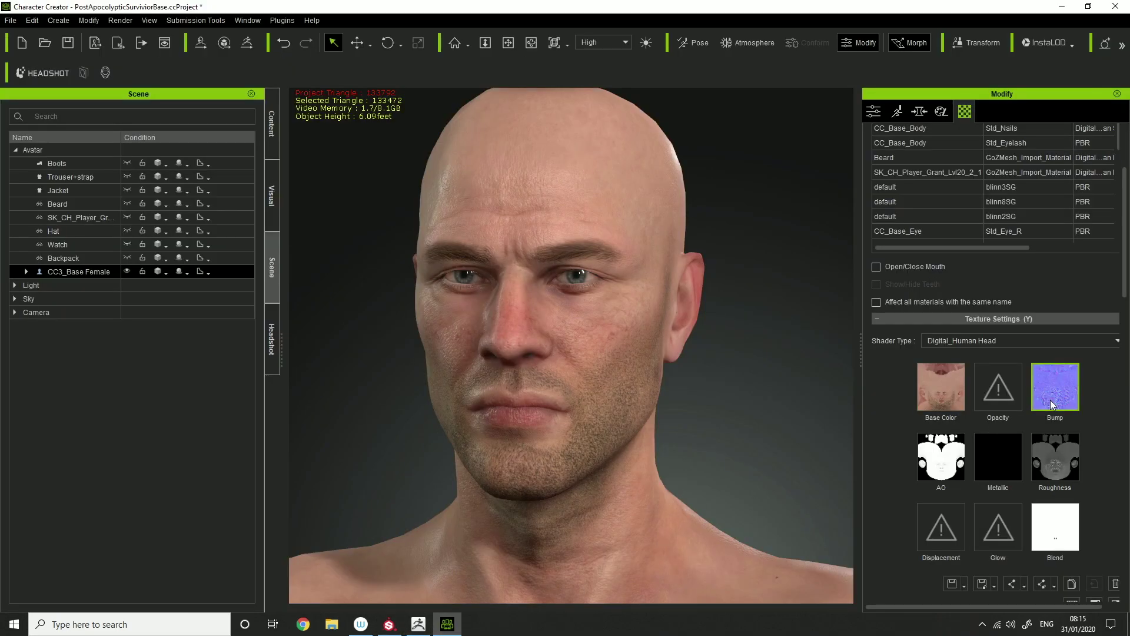
click(389, 623)
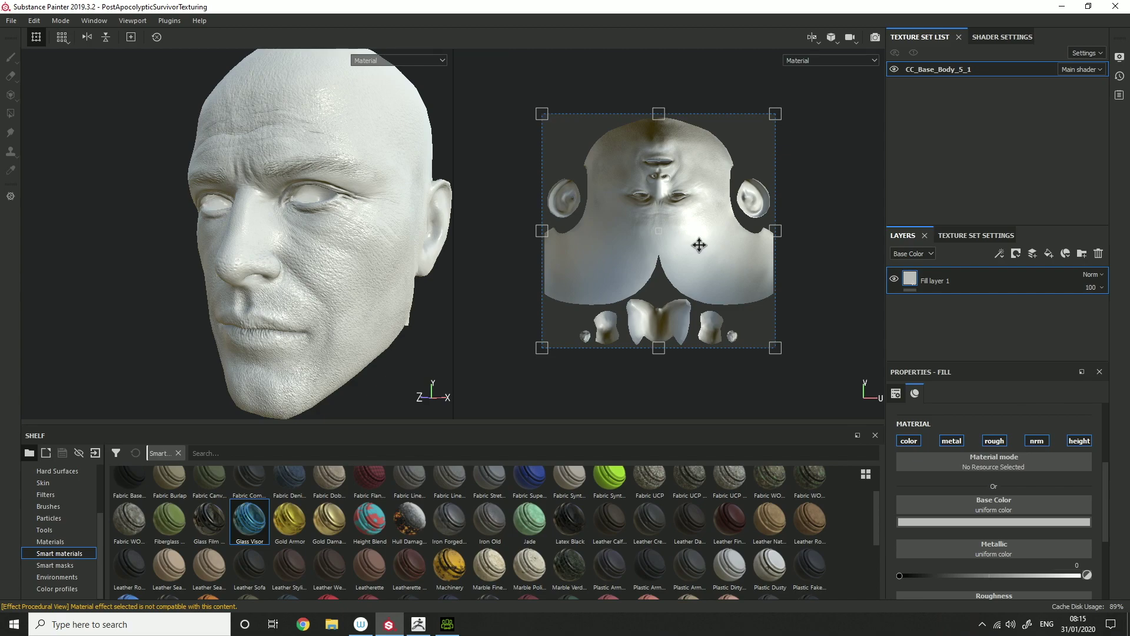
scroll(965, 494, down, 1)
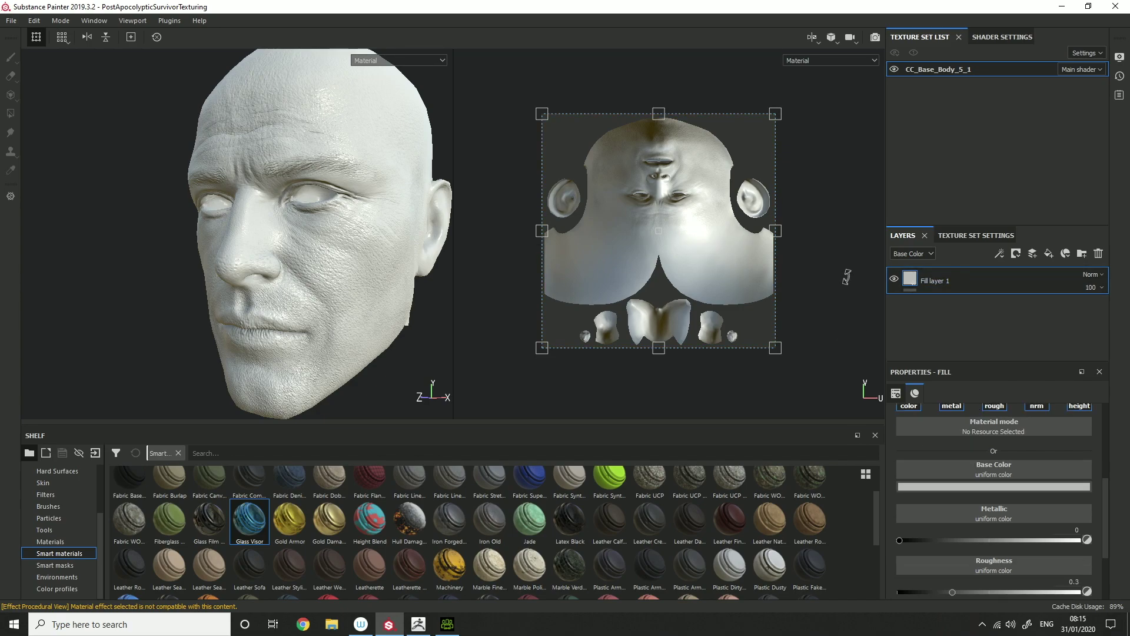
scroll(991, 451, down, 3)
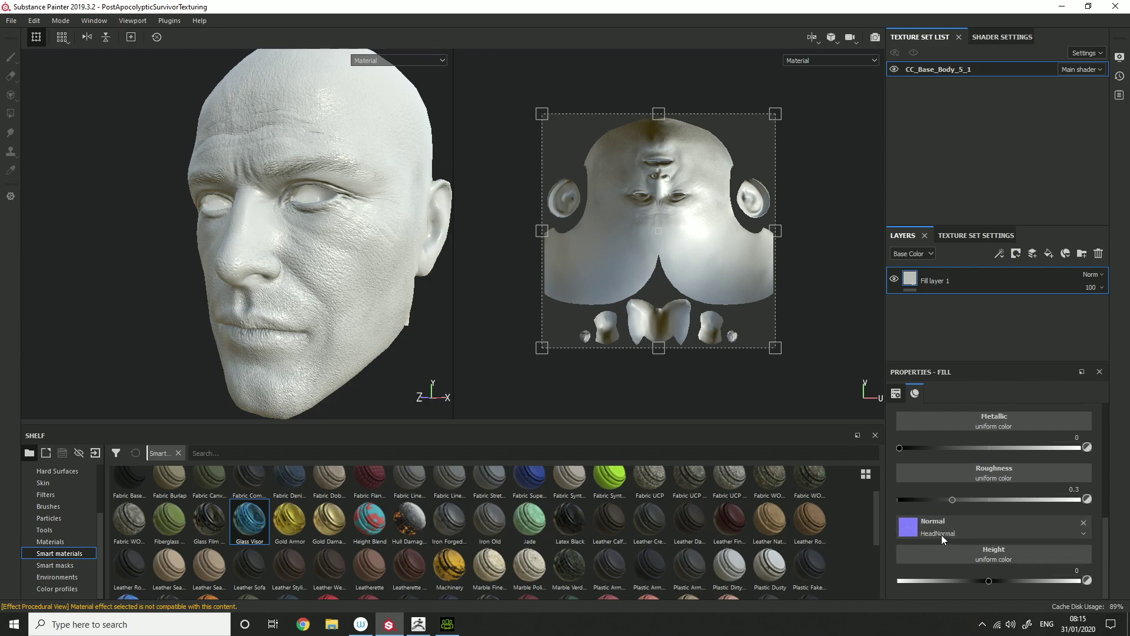
drag(680, 89, 689, 326)
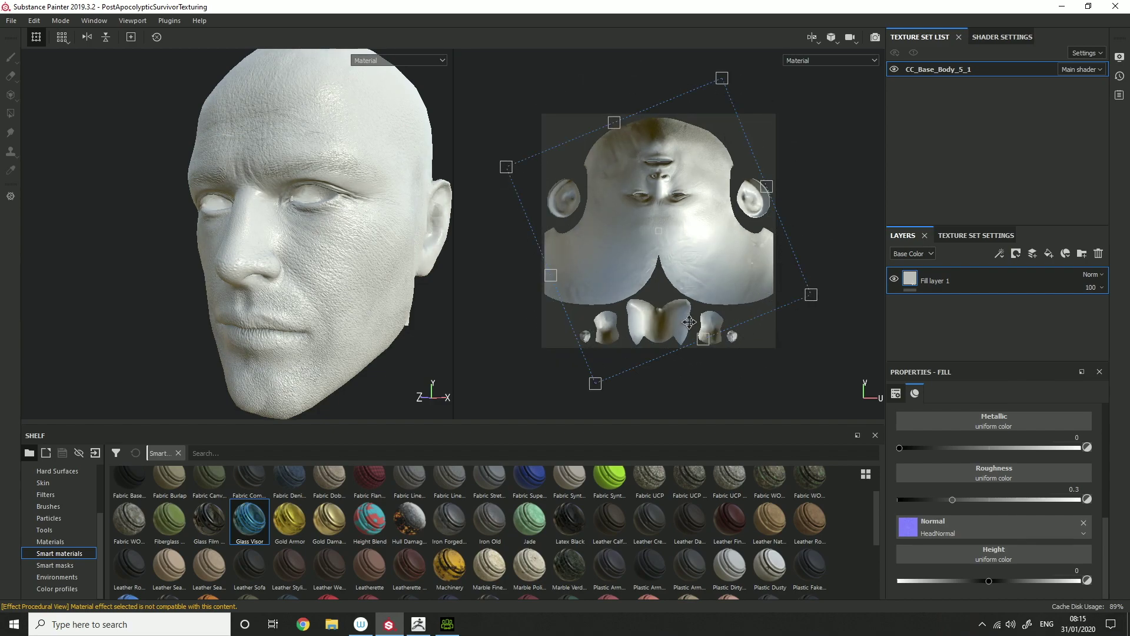
key(ctrl+z)
drag(676, 239, 433, 221)
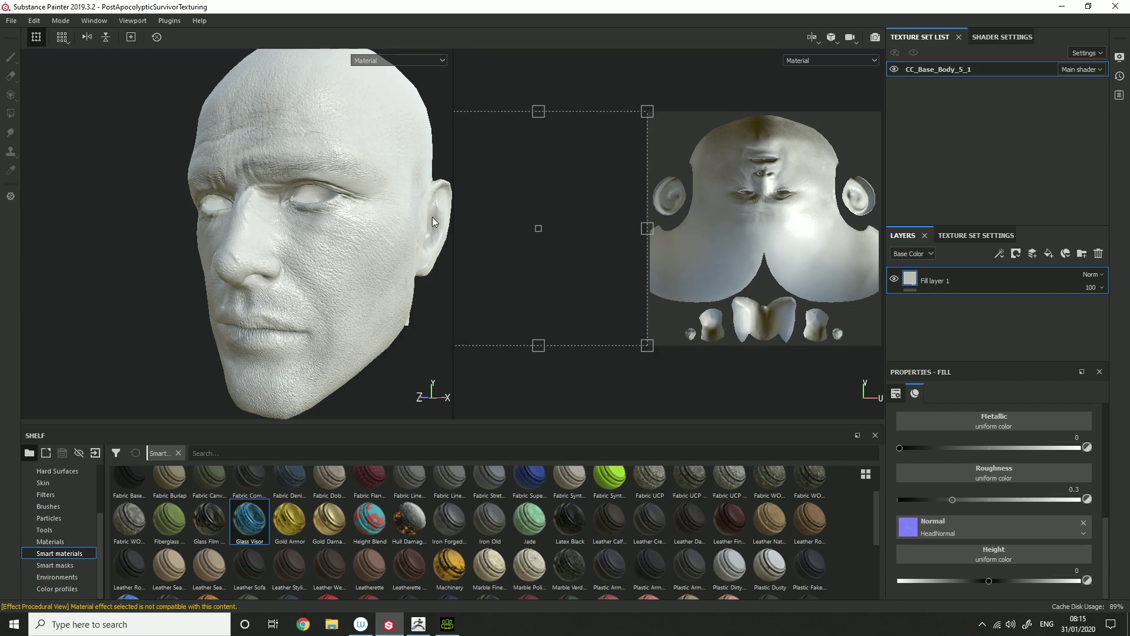
scroll(813, 214, up, 2)
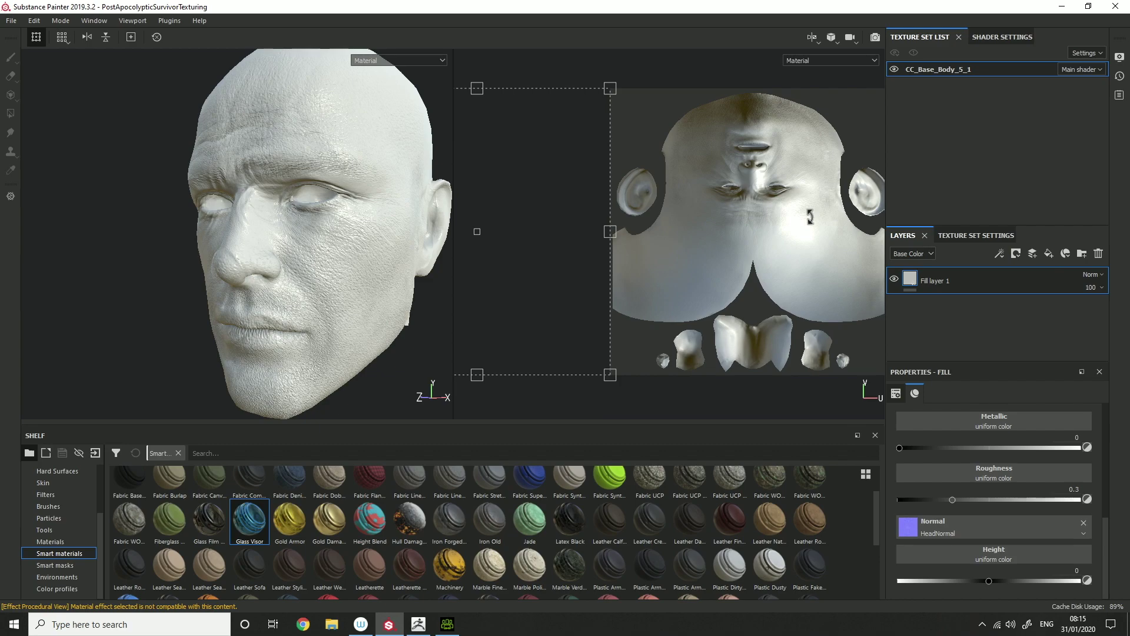
scroll(812, 214, down, 7)
key(ctrl+z)
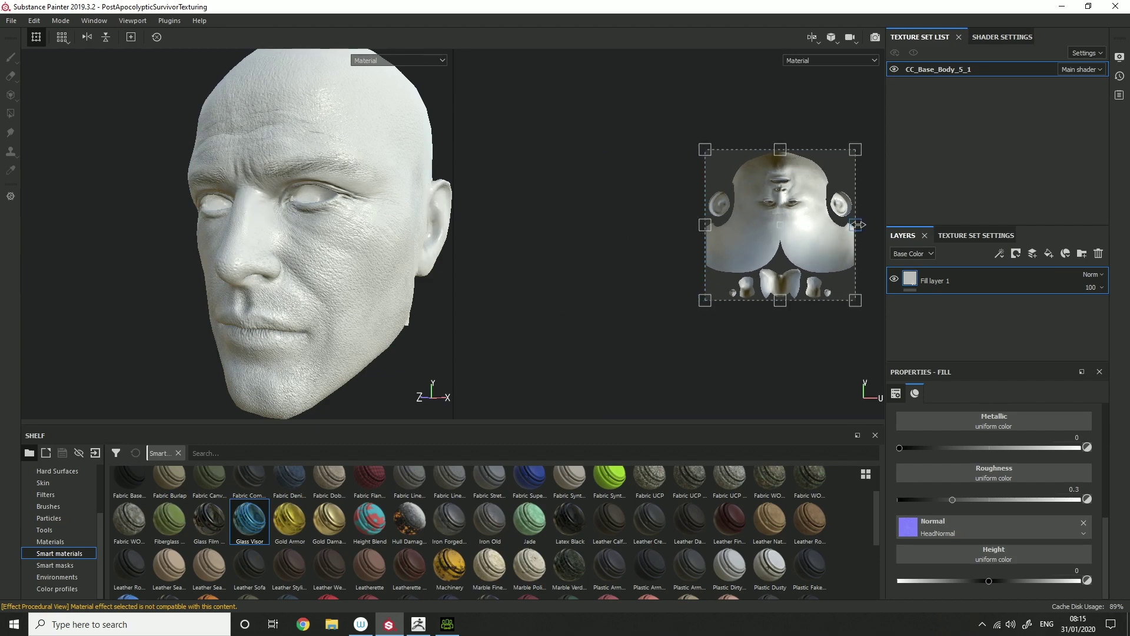
drag(857, 224, 571, 228)
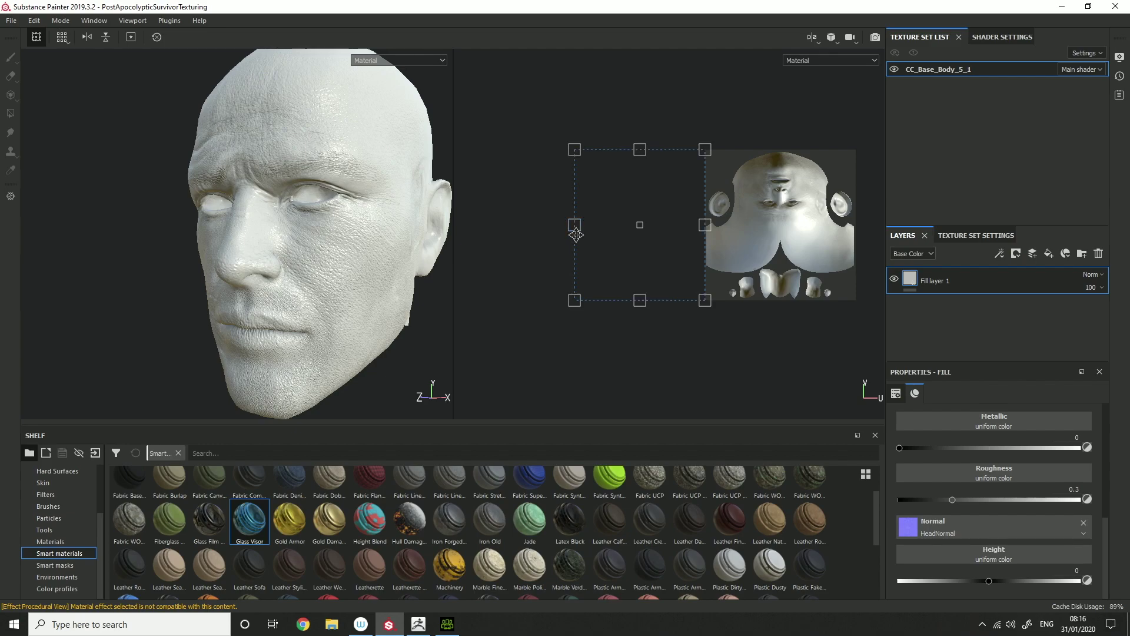
key(ctrl+z)
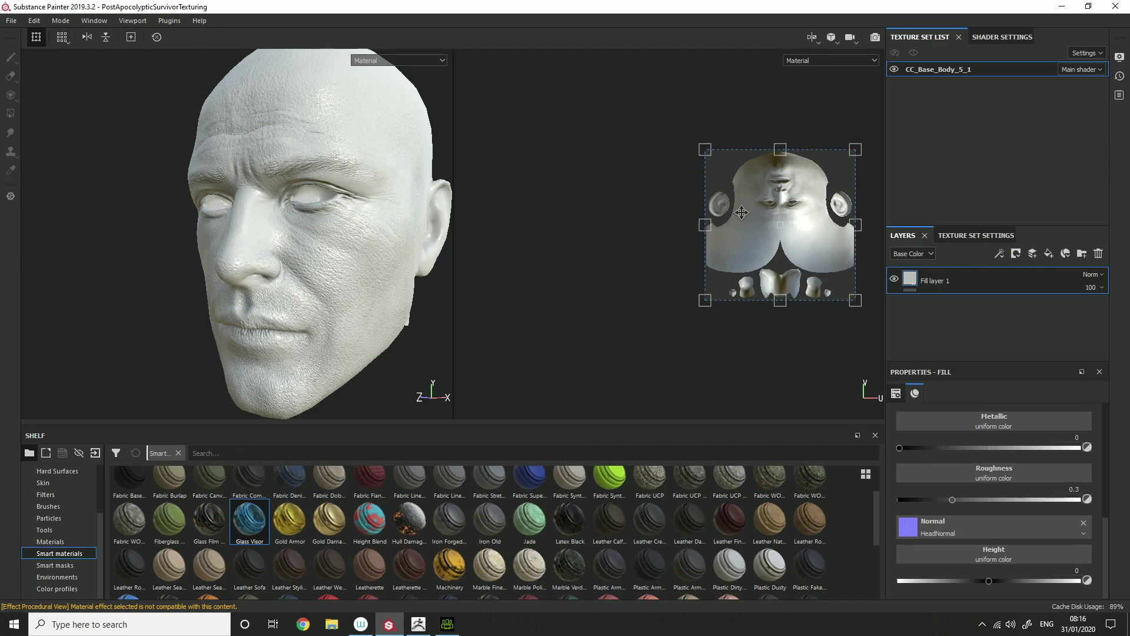
scroll(793, 218, up, 2)
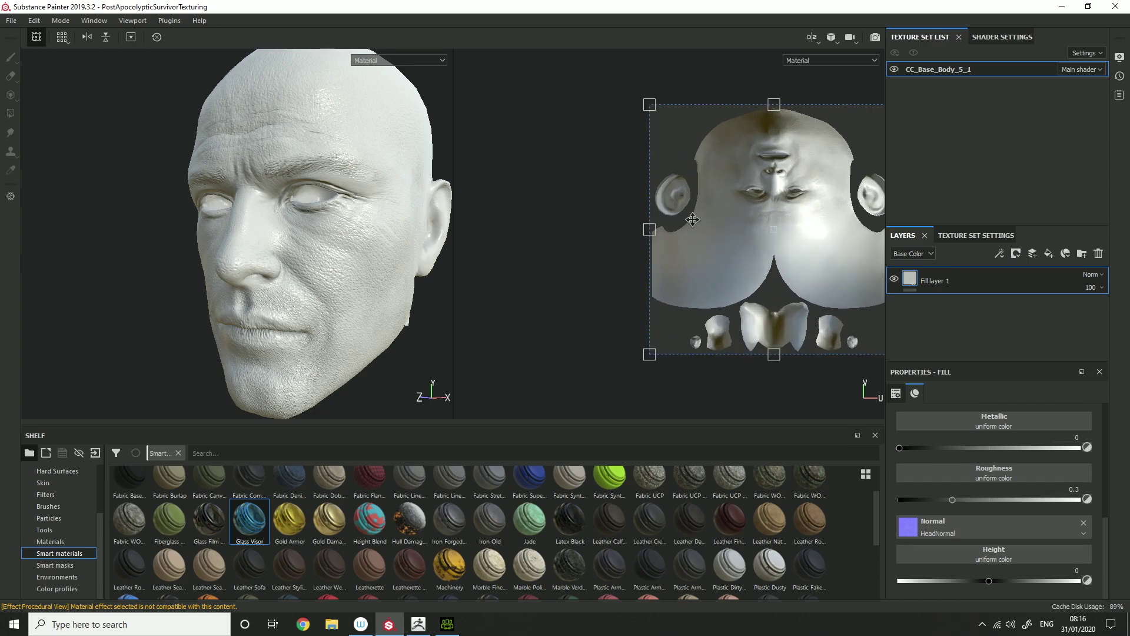
middle_drag(640, 209, 554, 229)
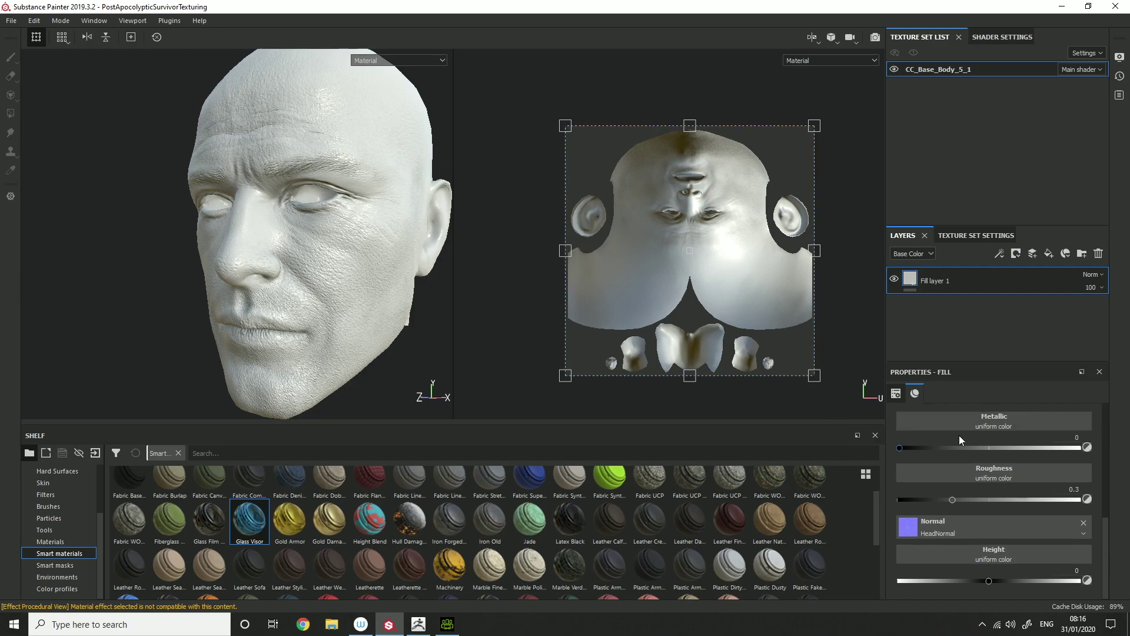
View the head from the front and locate the texture export command without exporting anything
alt+drag(261, 307, 305, 322)
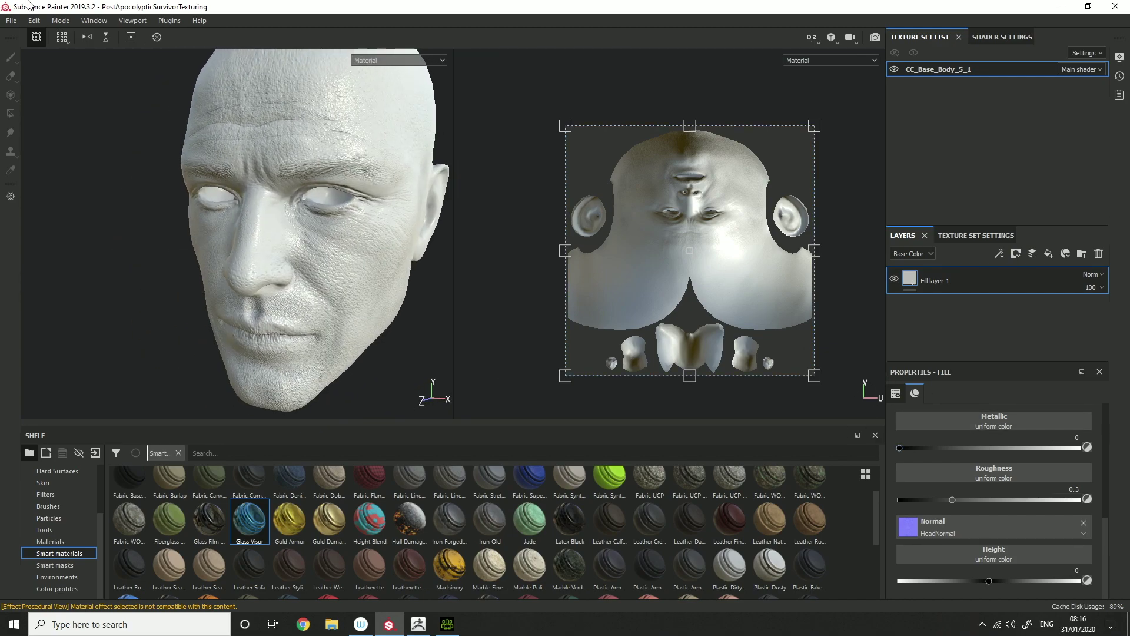
click(11, 21)
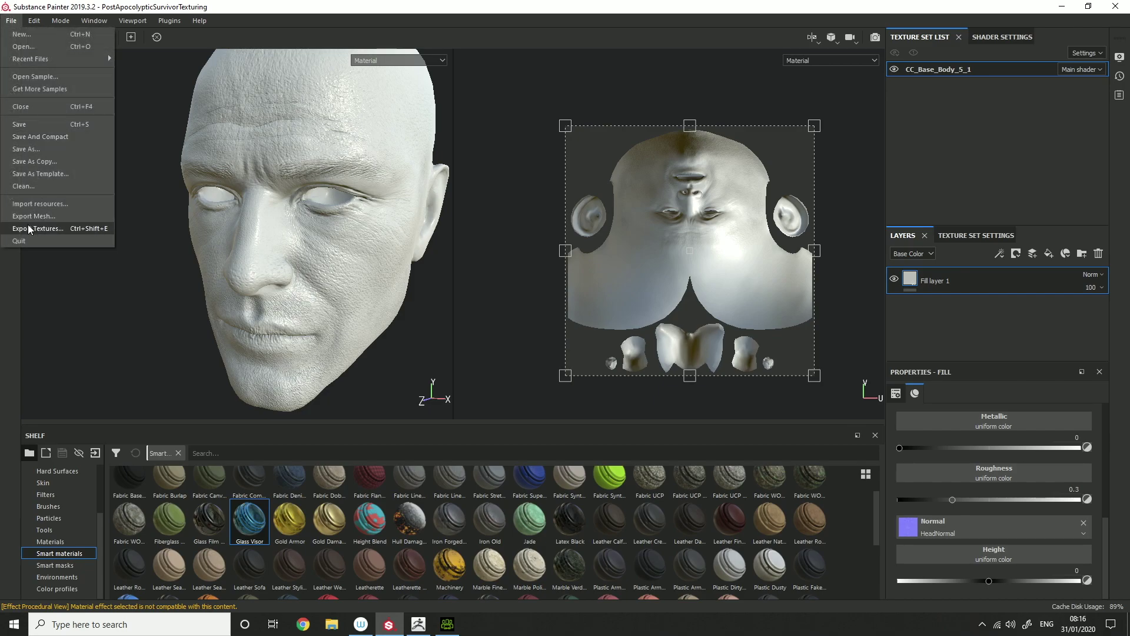
click(402, 351)
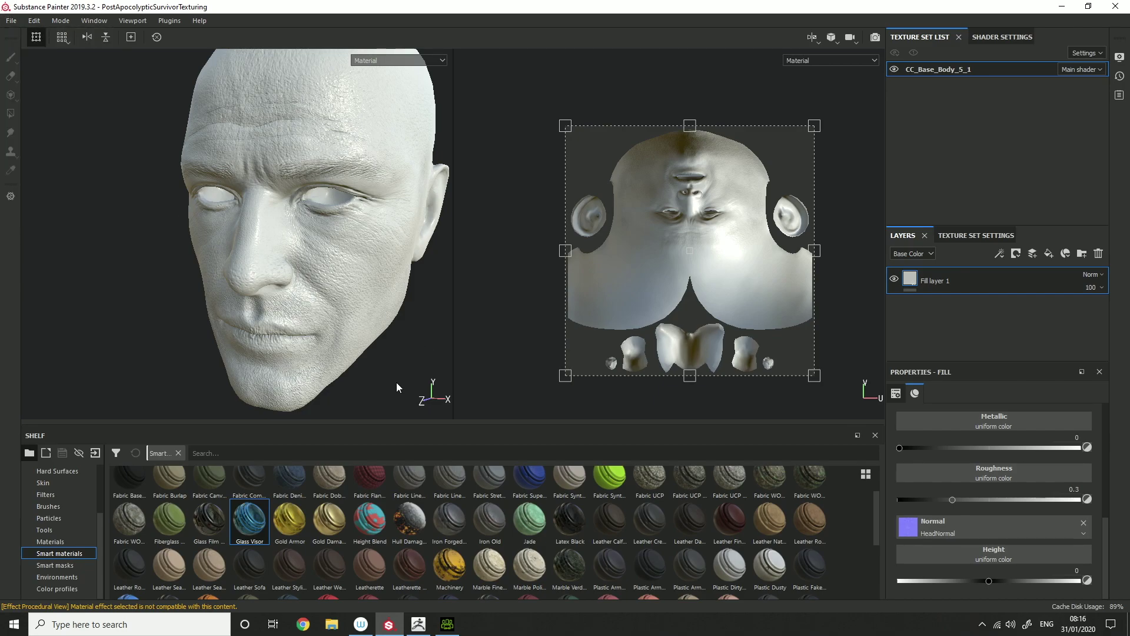
Switch to Character Creator and apply the 4K_C…evin skin from the High Resolution presets with material, texture and parameter options enabled
click(447, 624)
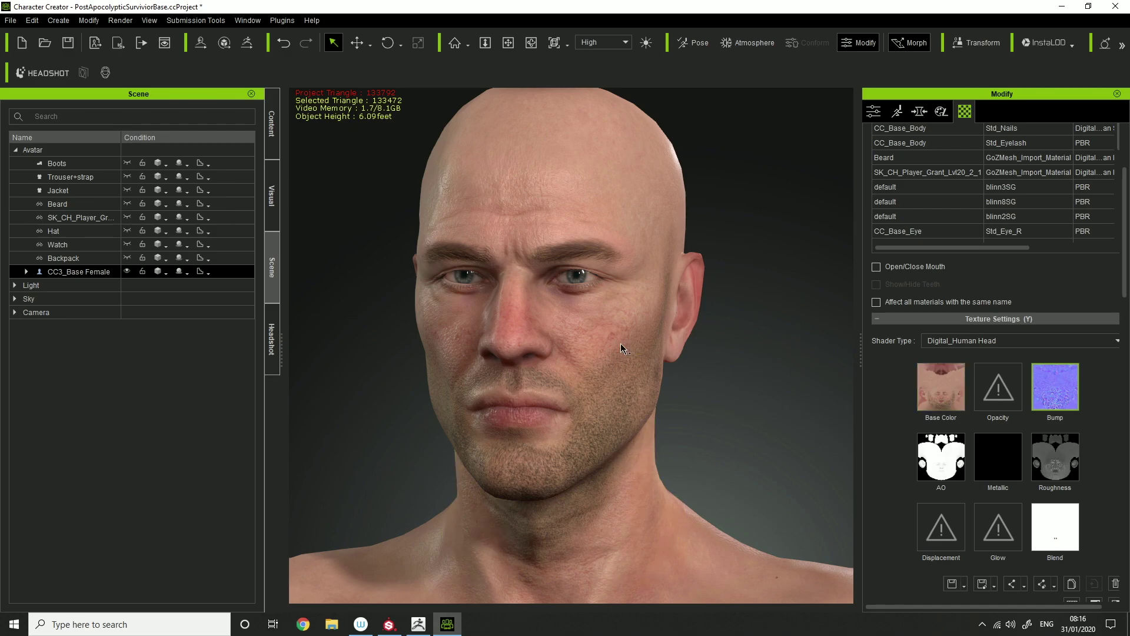
scroll(648, 354, up, 2)
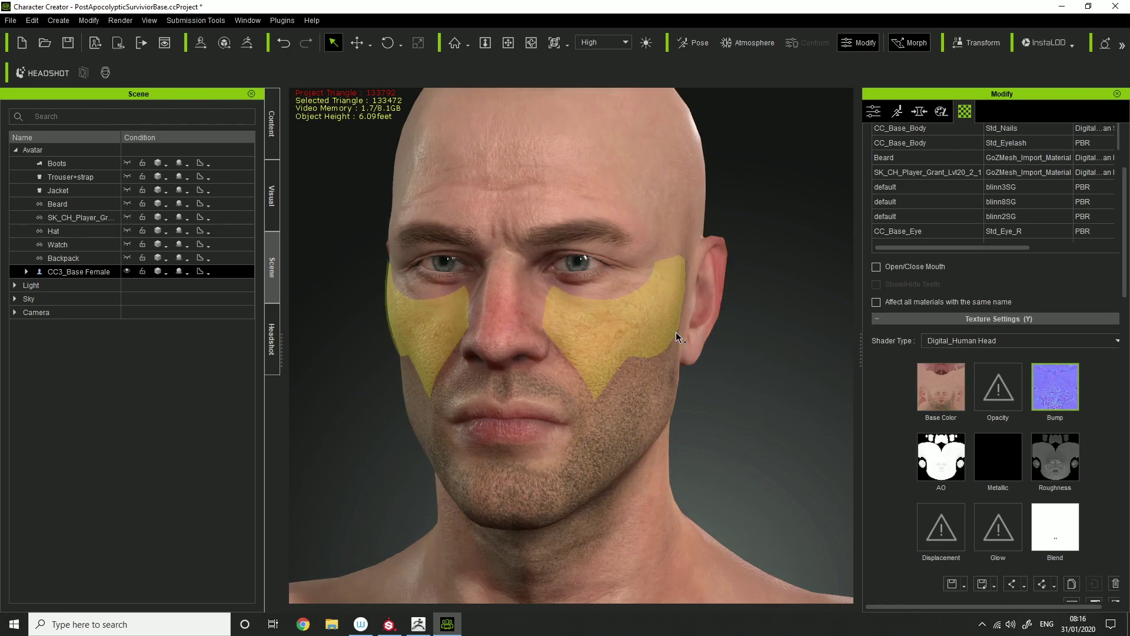
right_drag(700, 365, 744, 390)
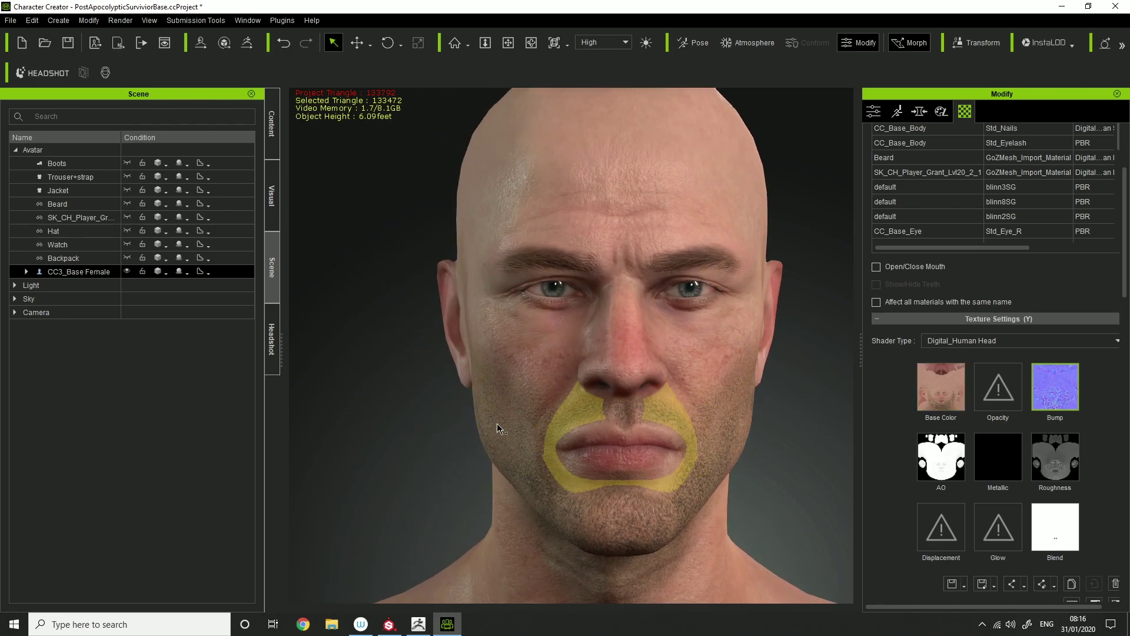
click(272, 118)
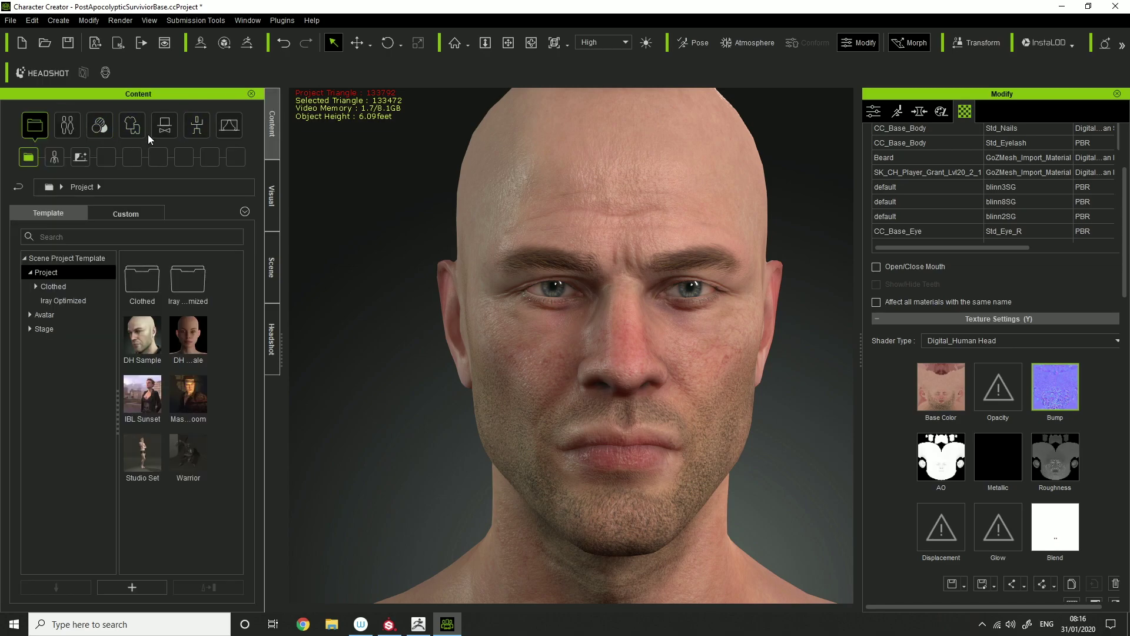
click(100, 125)
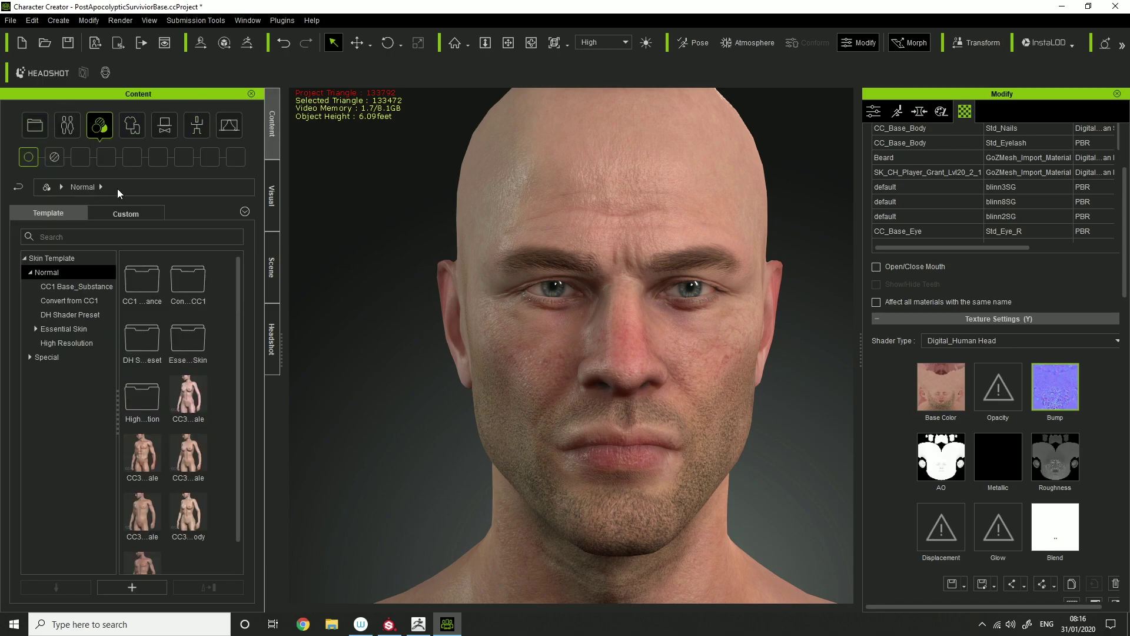
double_click(142, 394)
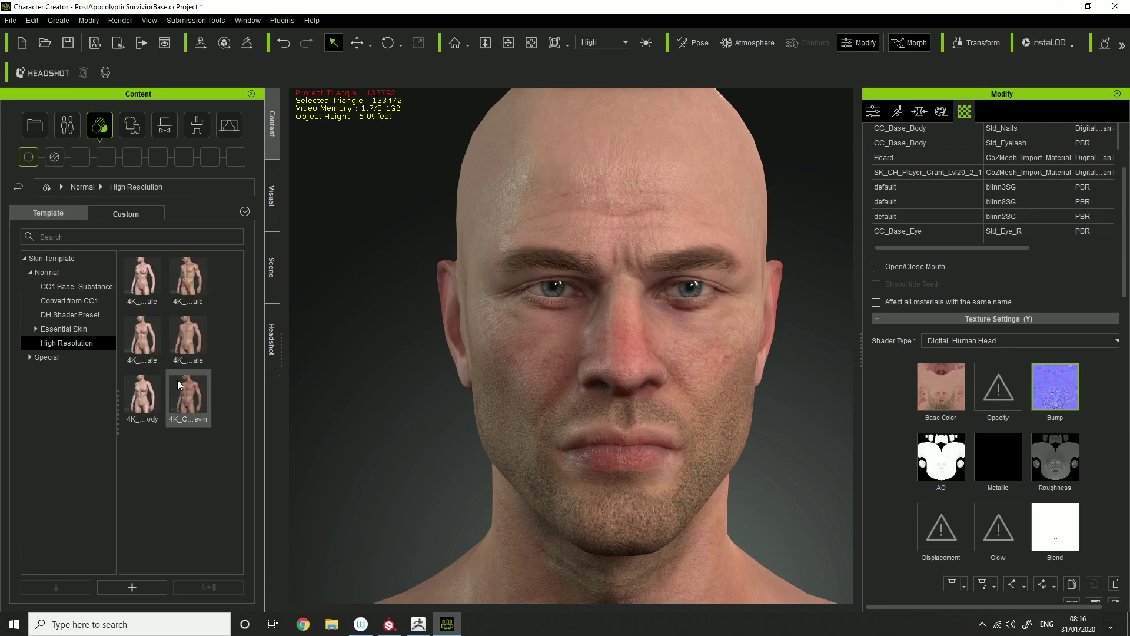
double_click(179, 384)
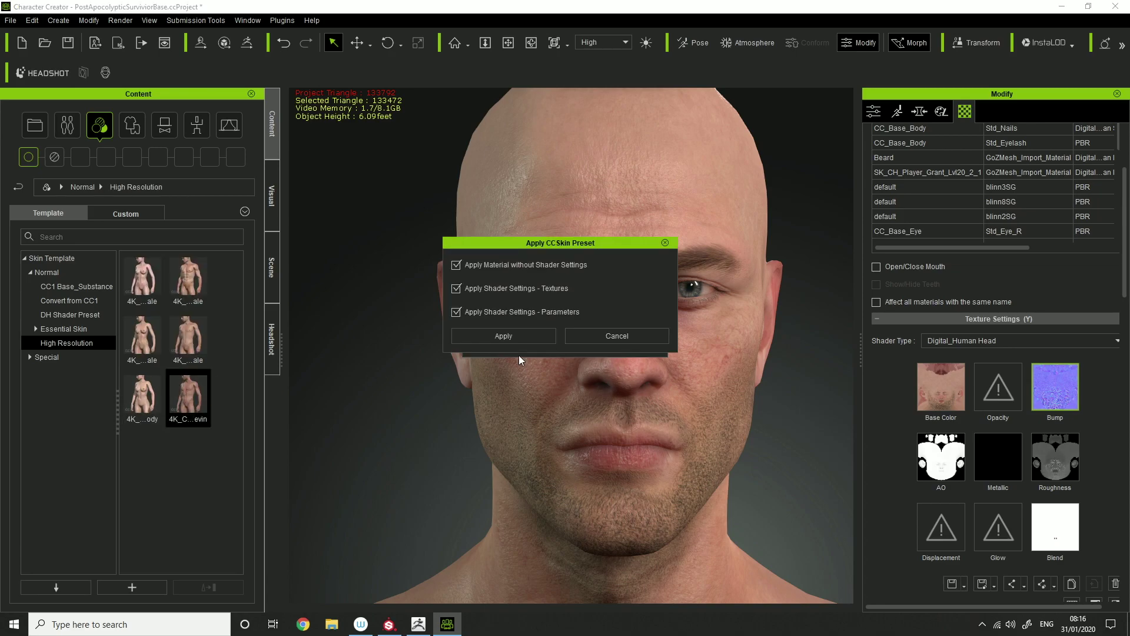
click(486, 341)
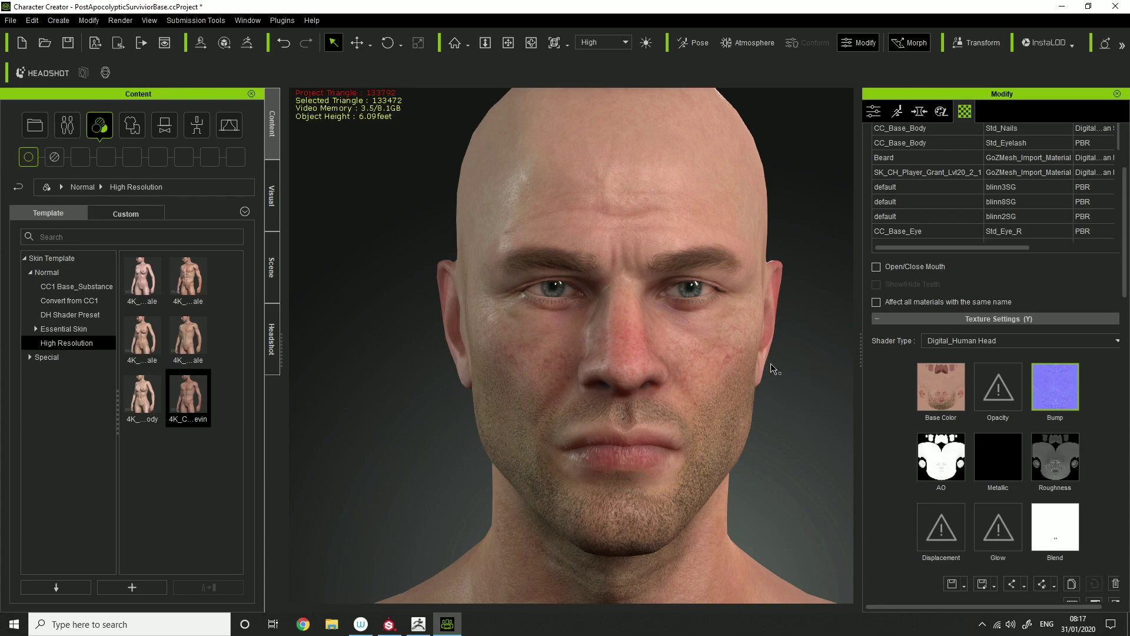
Examine the preset skin's surface detail around the cheeks, jaw and front of the face
right_drag(776, 394, 479, 456)
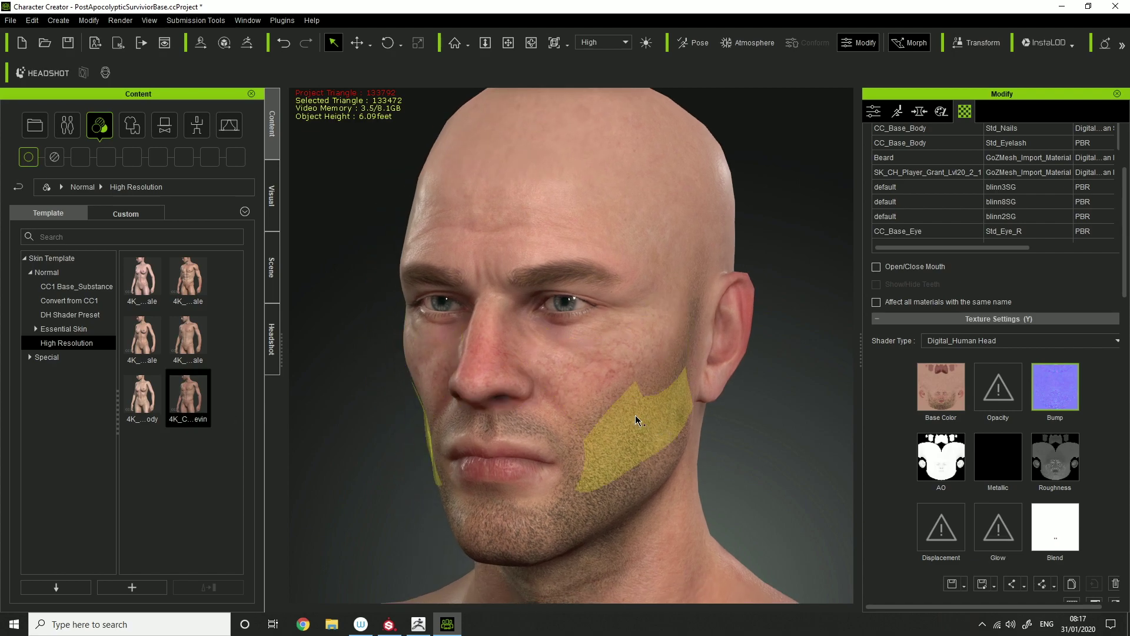
scroll(637, 418, up, 2)
right_drag(647, 441, 736, 435)
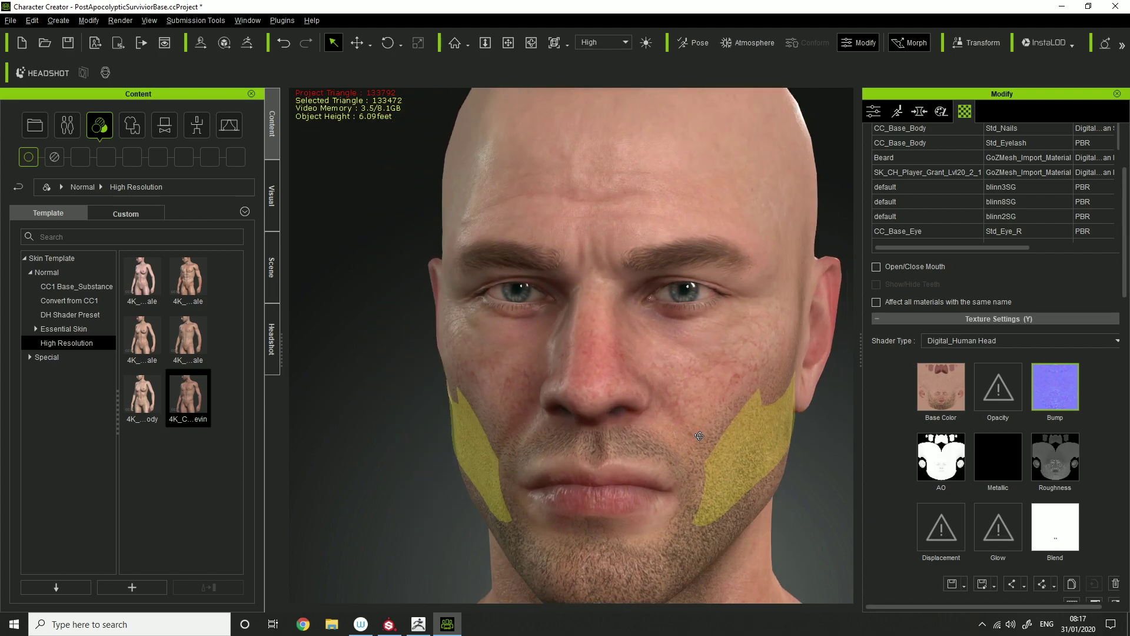
middle_drag(695, 435, 668, 419)
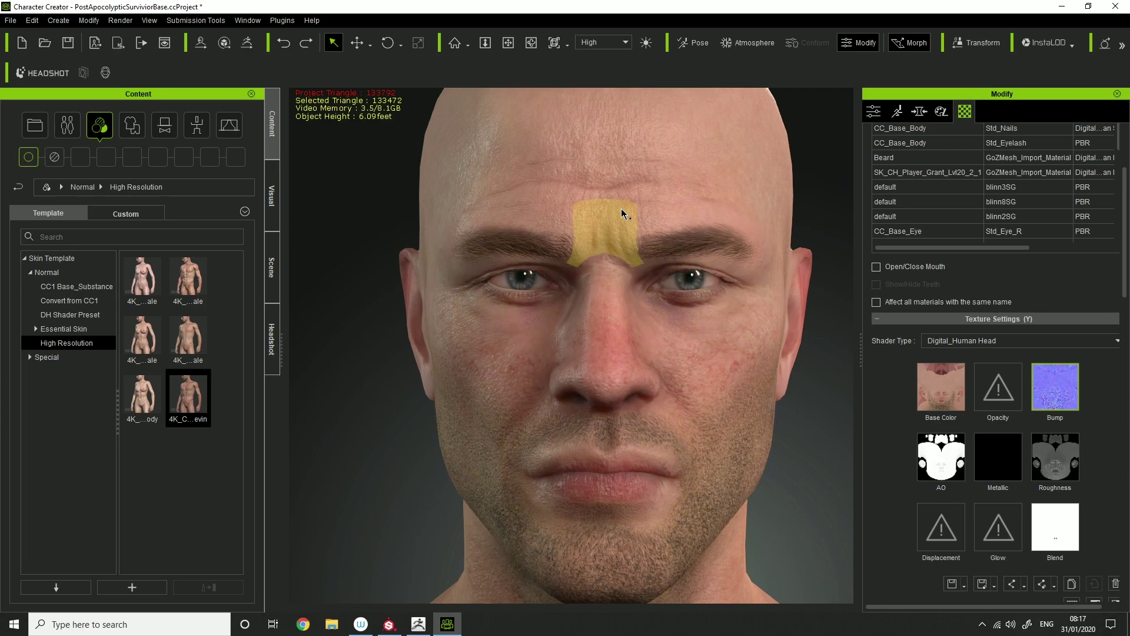
Compare the head with the detailed bump map in Character Creator against the sculpted head in ZBrush
right_drag(767, 399, 618, 415)
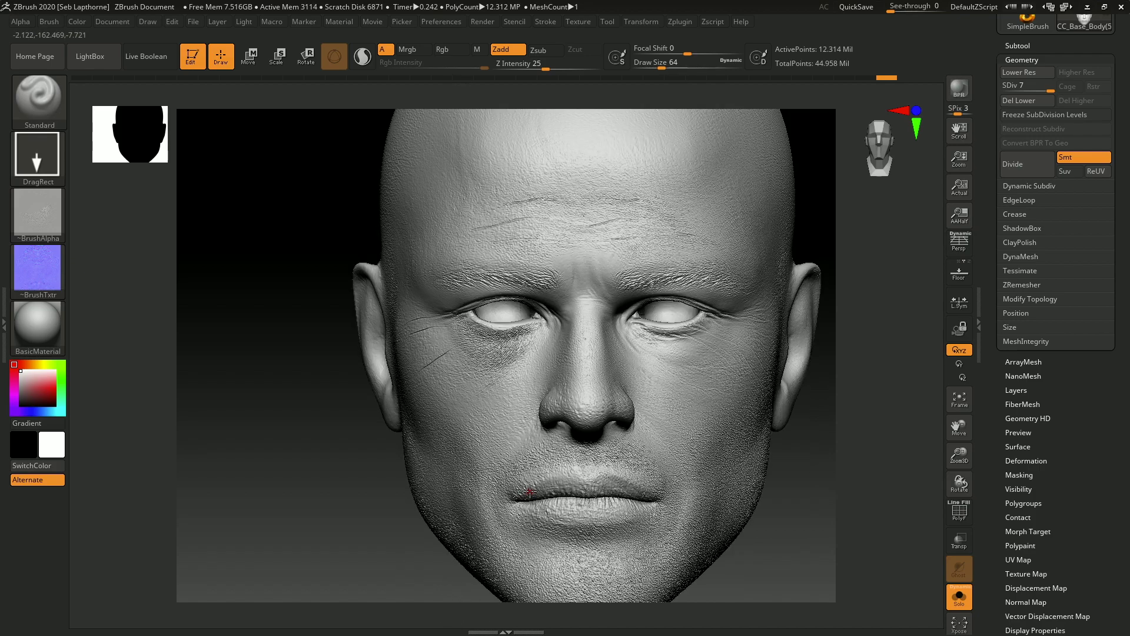
key(super)
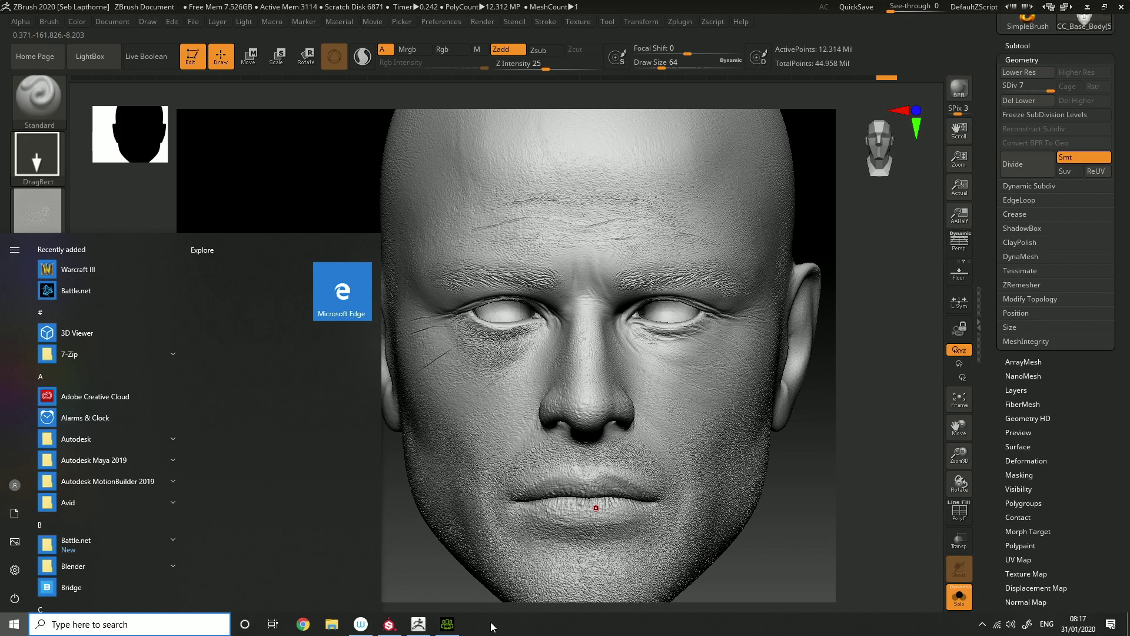
click(454, 626)
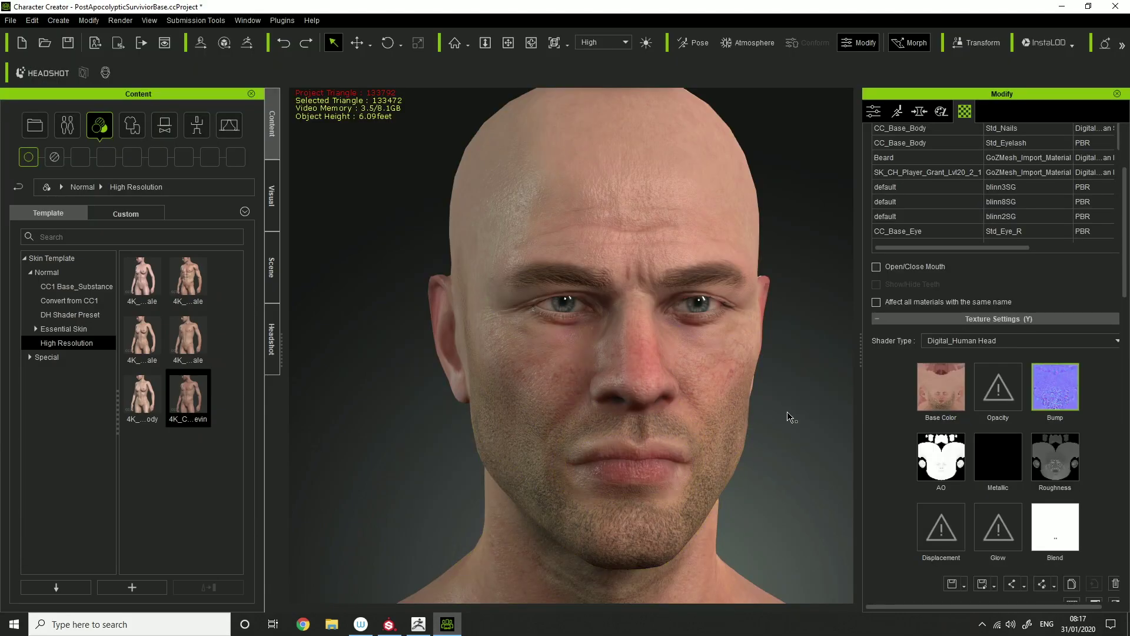
right_drag(772, 409, 732, 398)
scroll(576, 401, down, 1)
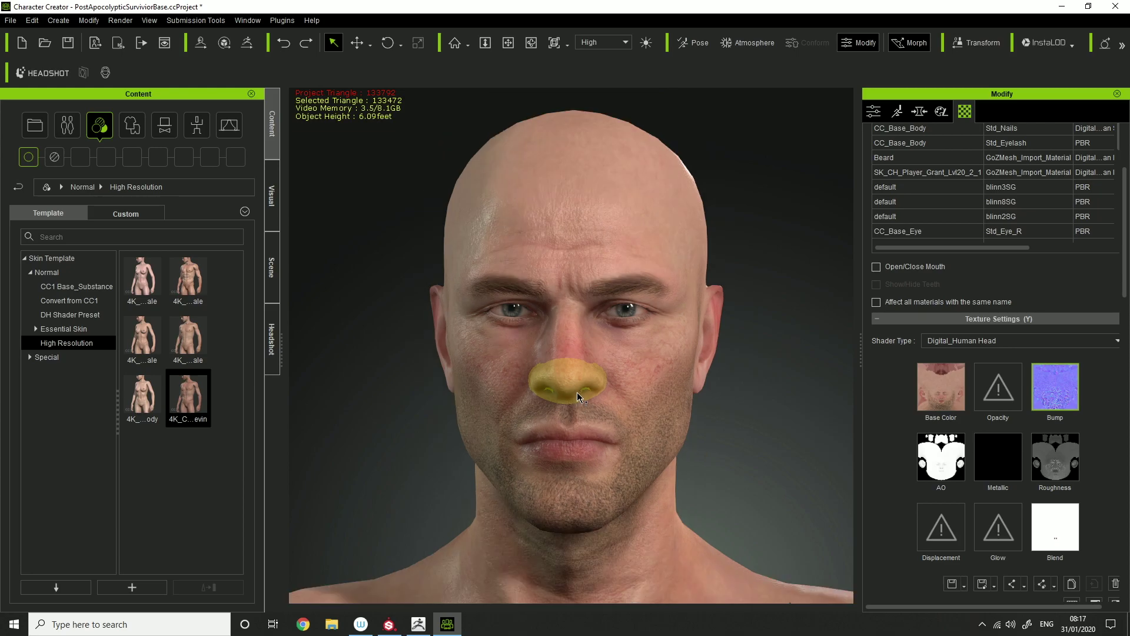
Show the SK_CH_Player_Gr… hair mesh, the Beard and the Hat on the character, and clear the selection
click(272, 267)
click(127, 217)
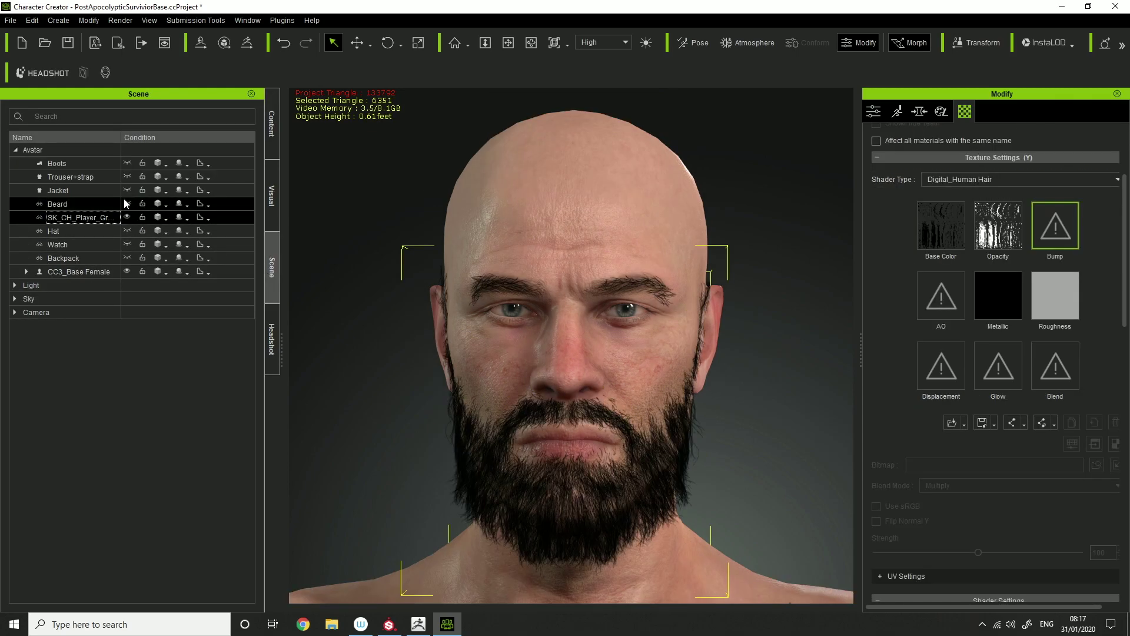
click(128, 204)
right_drag(565, 382, 479, 327)
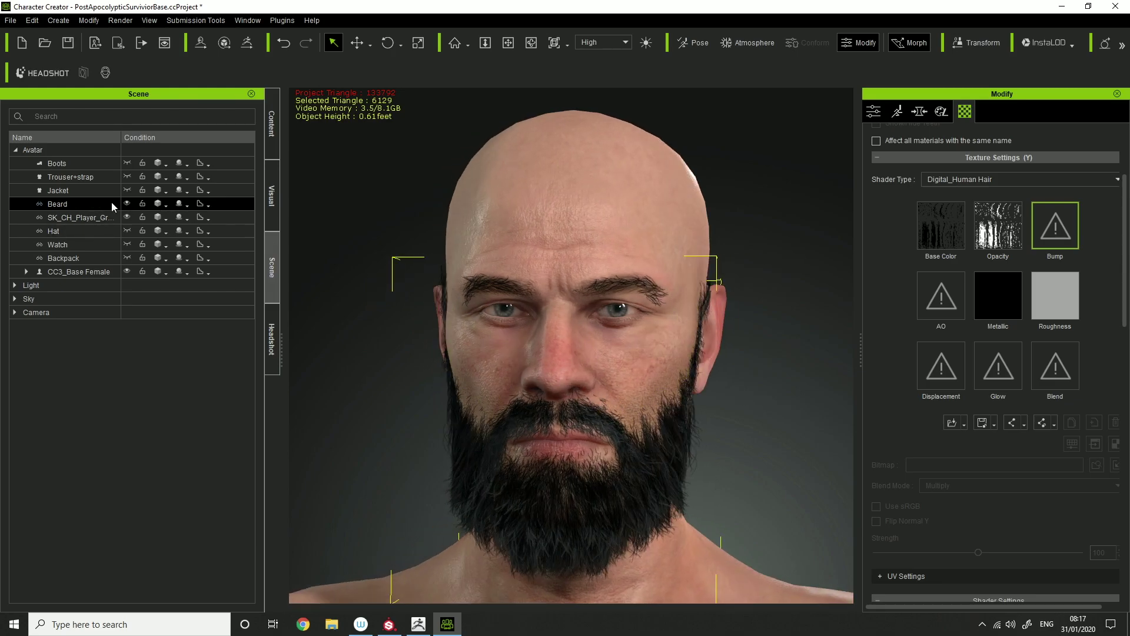
click(127, 230)
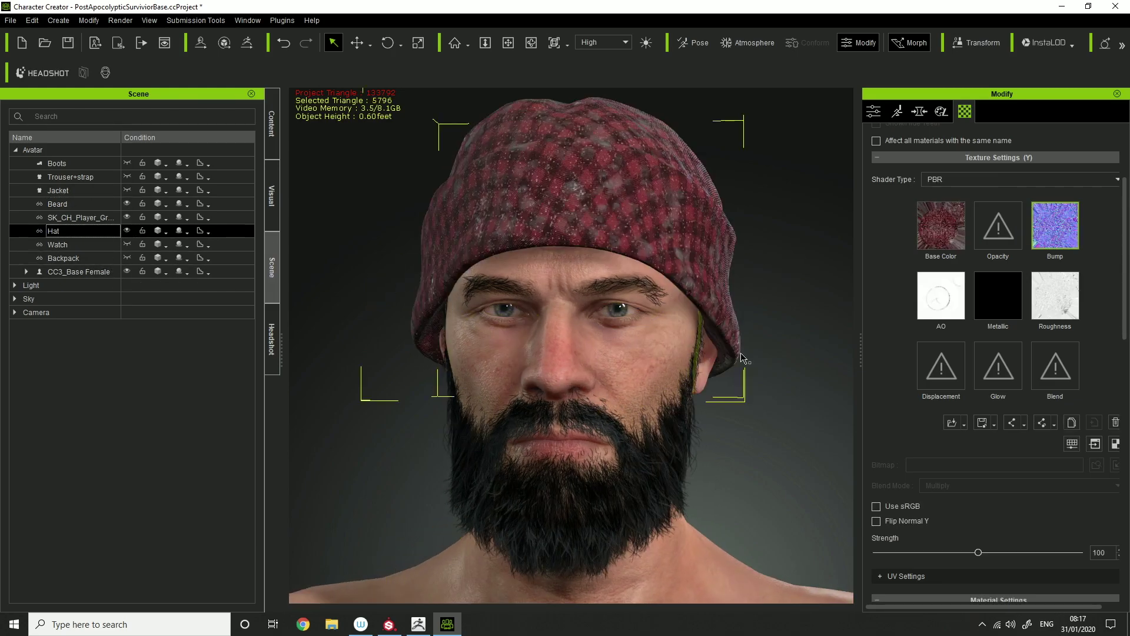
click(789, 421)
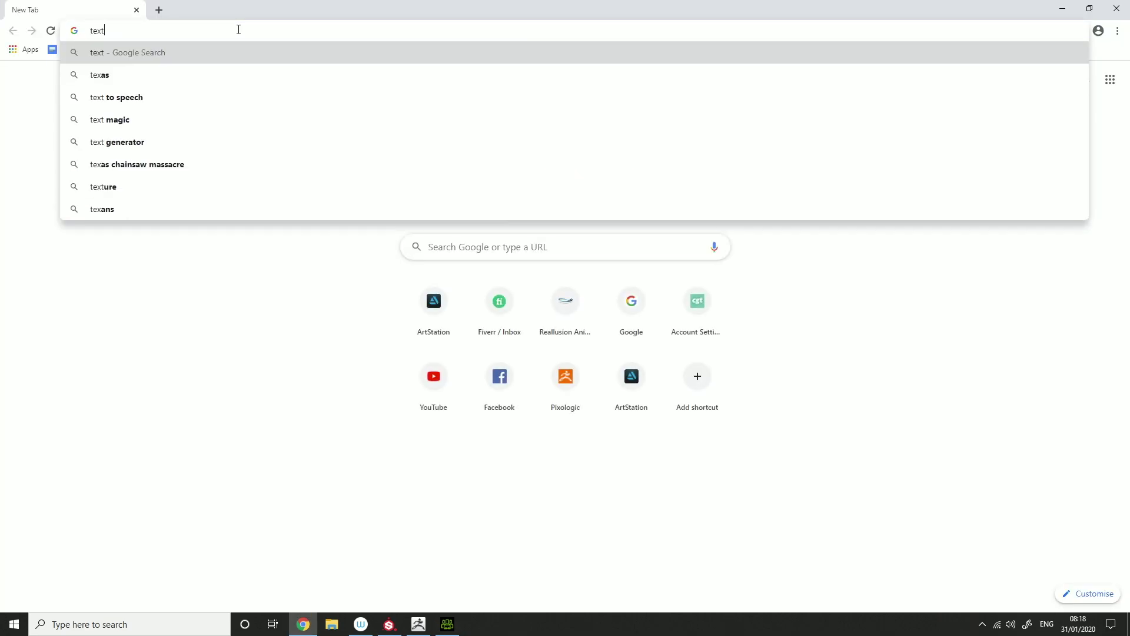
In Chrome, search for textures, open texturing.xyz, and browse its Faces displacement collection
key(Return)
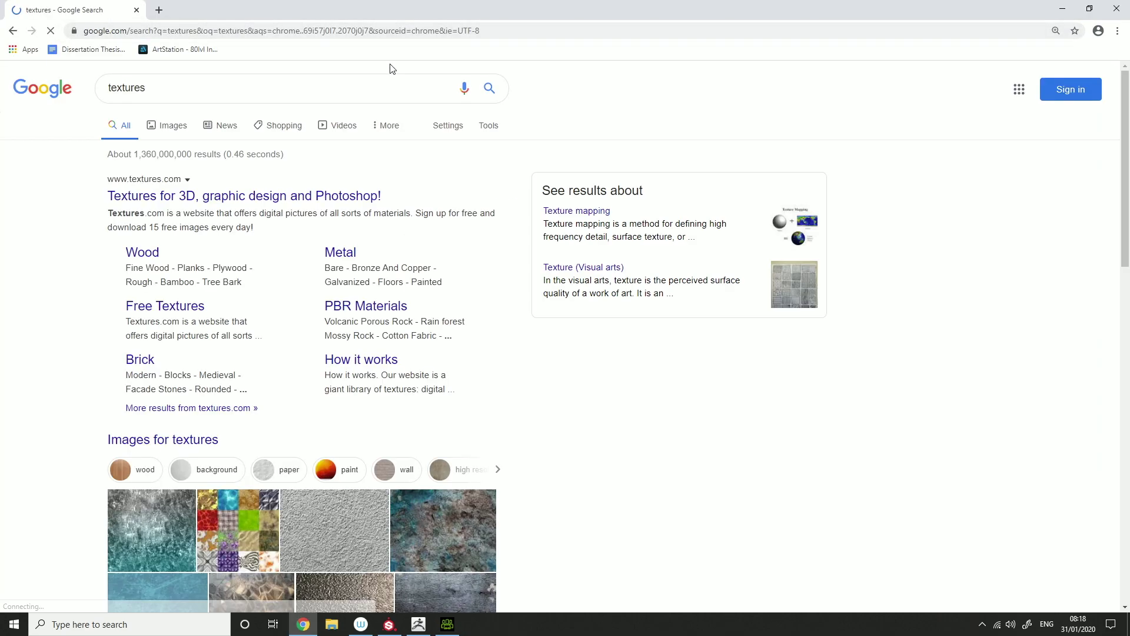
text(xyz)
key(Return)
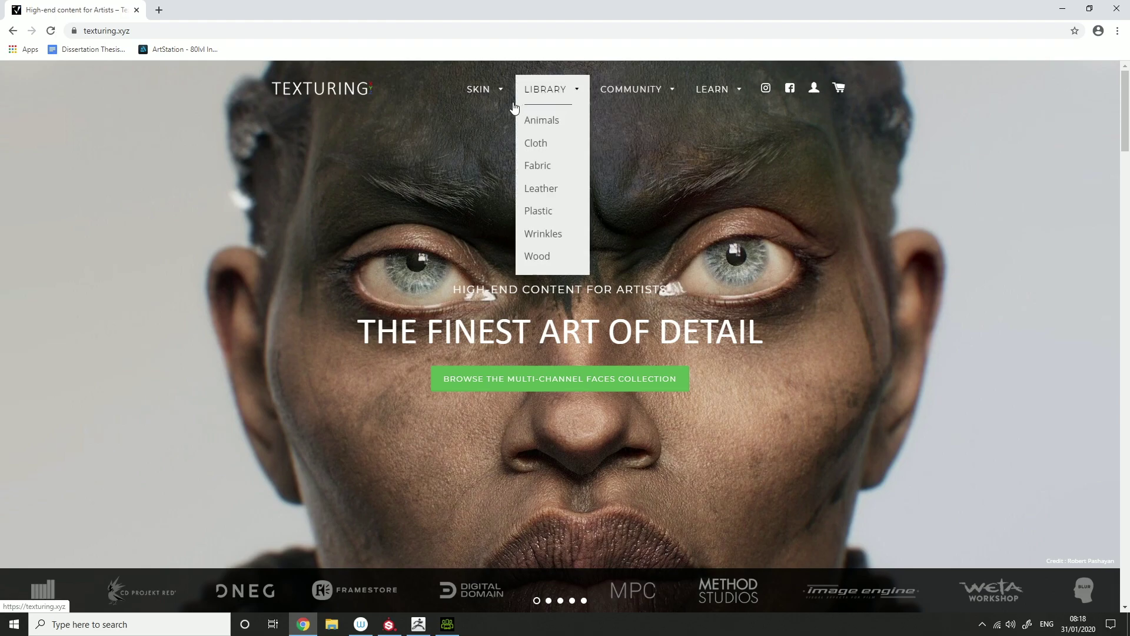
mouse_move(503, 112)
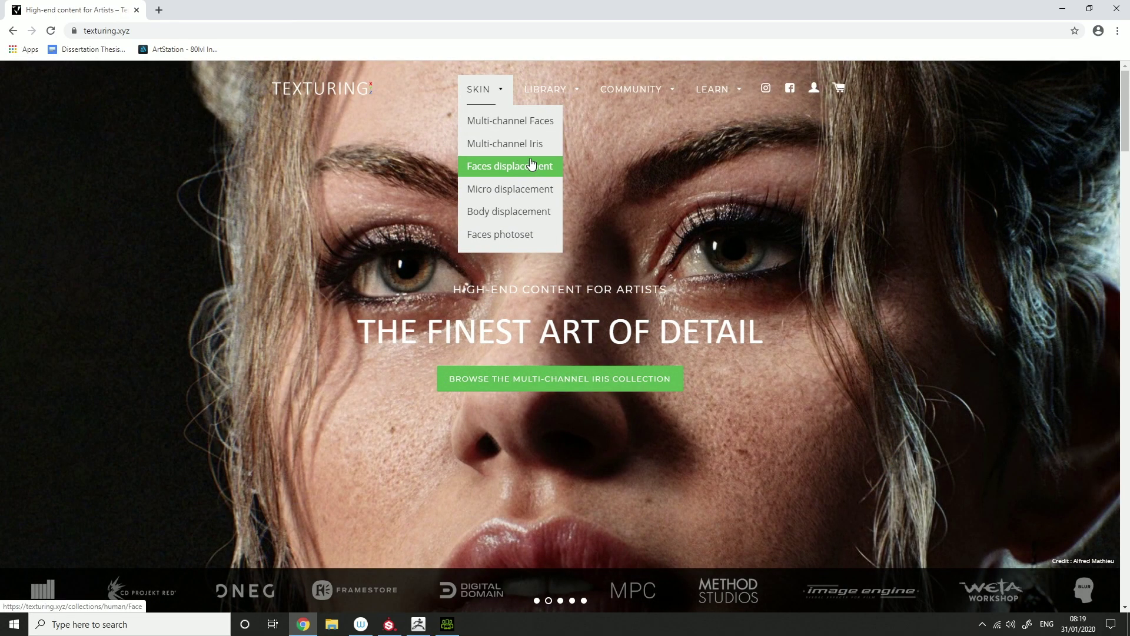
click(528, 165)
scroll(555, 224, down, 2)
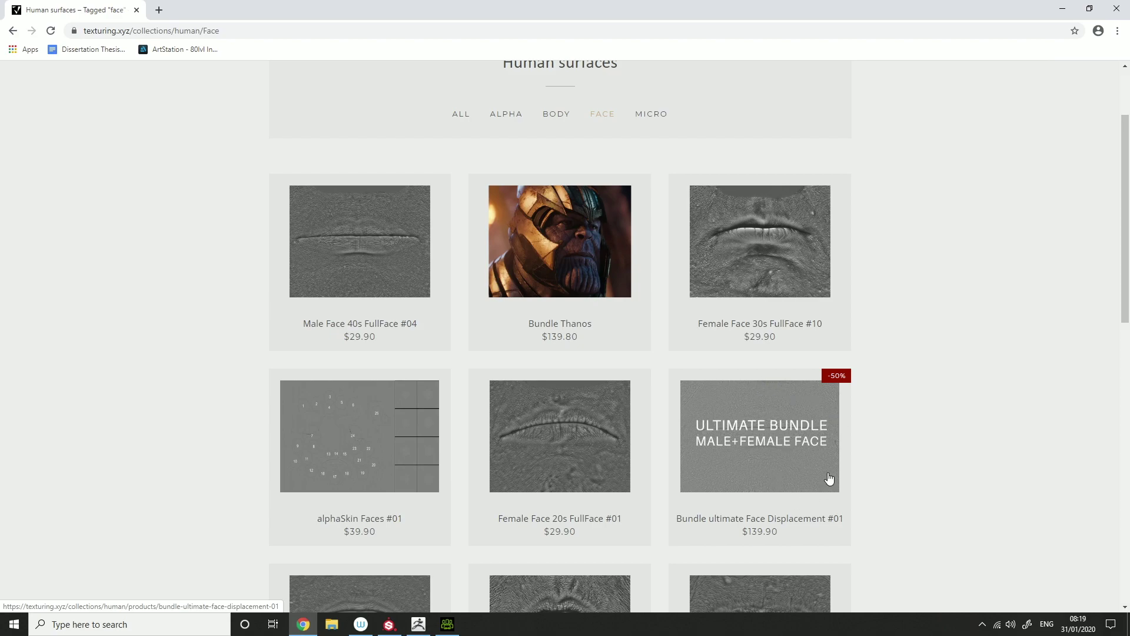
Browse the Human surfaces face collection, view the alphaSkin Faces #01 product page, and return to the collection
scroll(859, 476, down, 1)
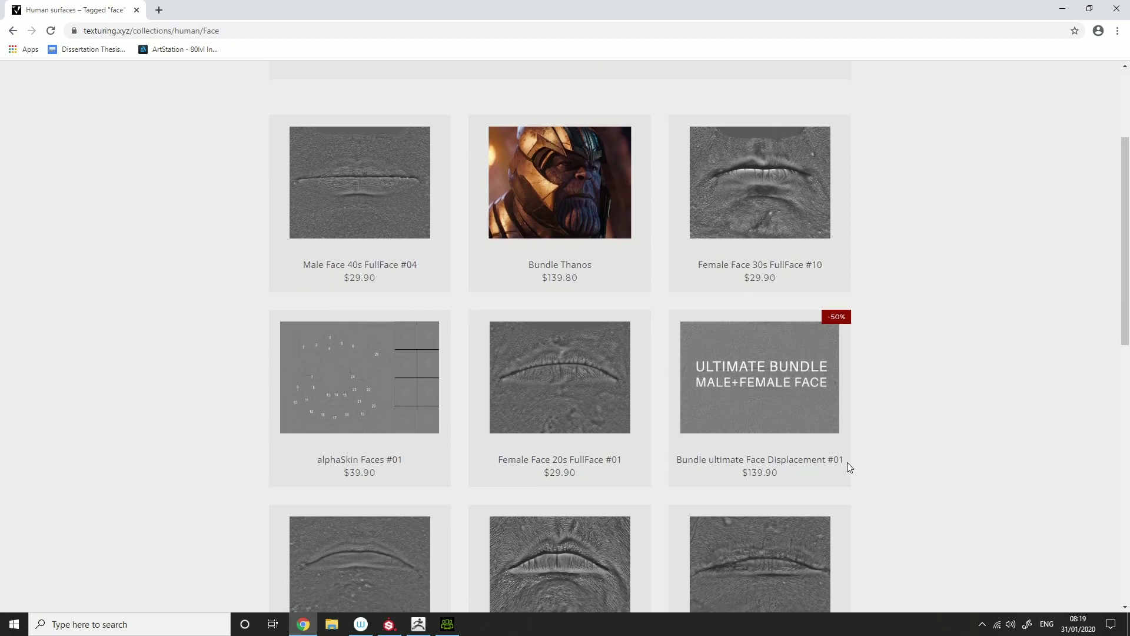
scroll(828, 436, down, 2)
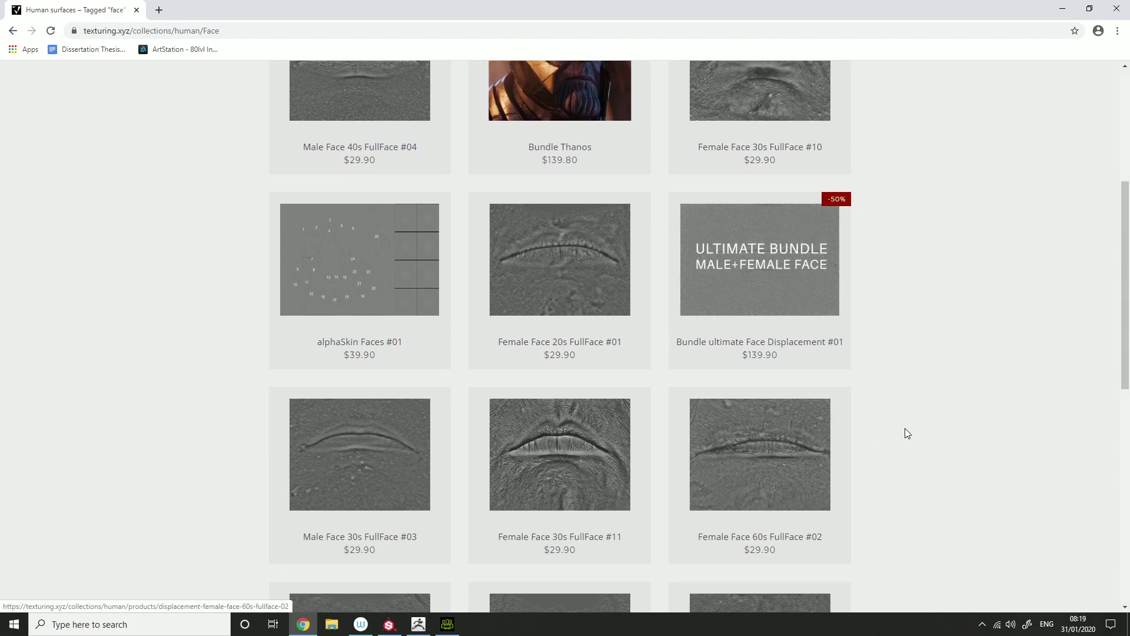
scroll(906, 432, down, 4)
scroll(906, 432, down, 3)
scroll(779, 390, up, 6)
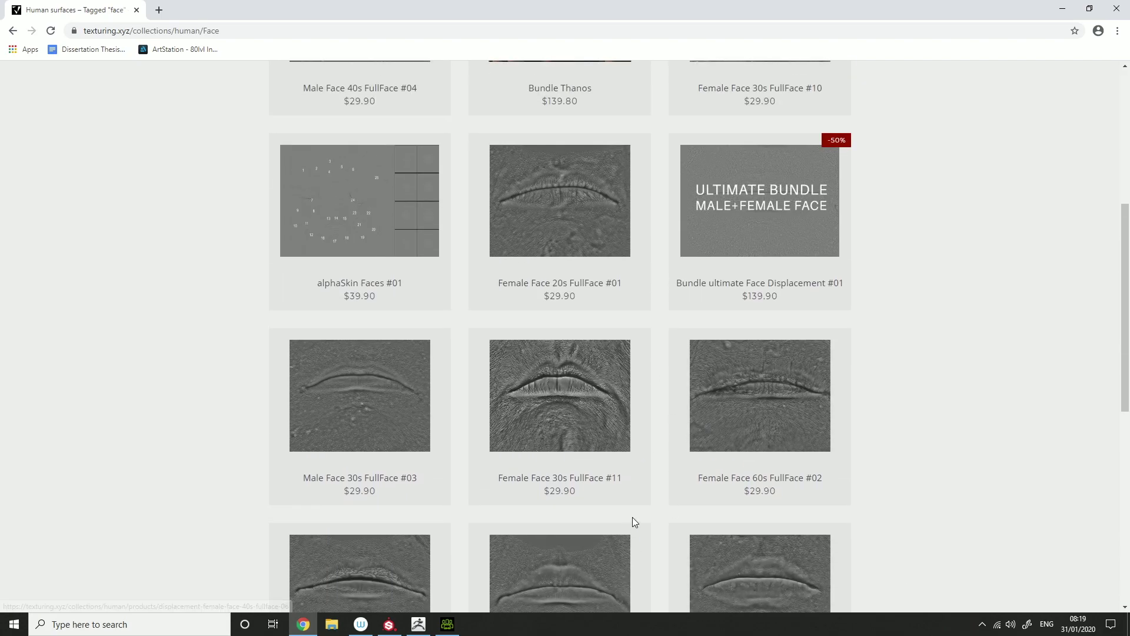
click(361, 239)
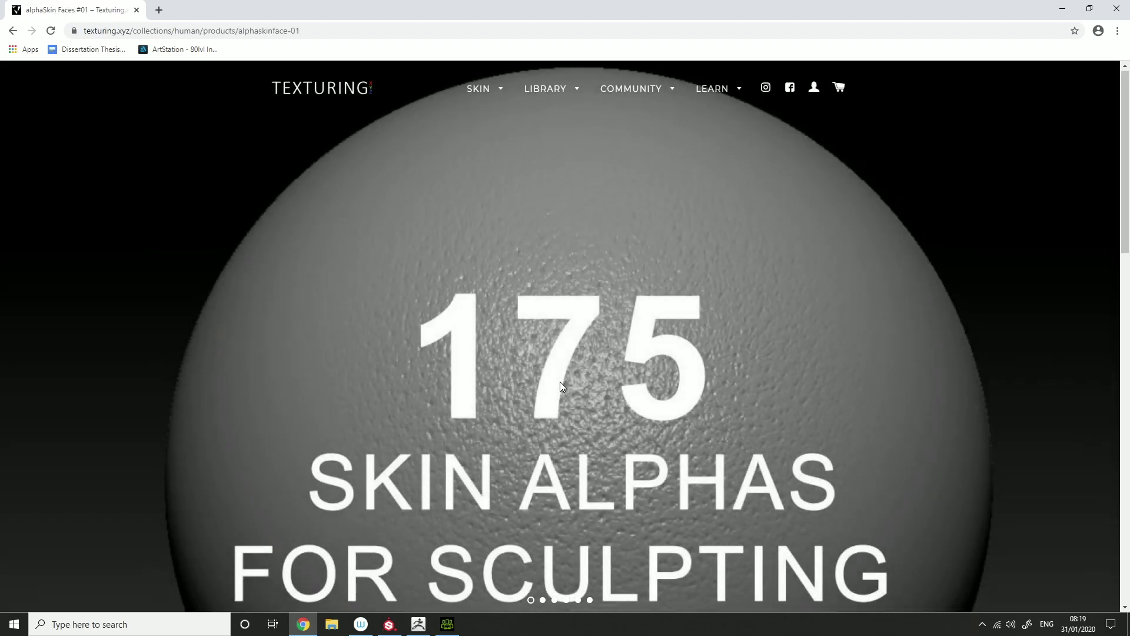
scroll(563, 381, down, 8)
scroll(563, 381, up, 10)
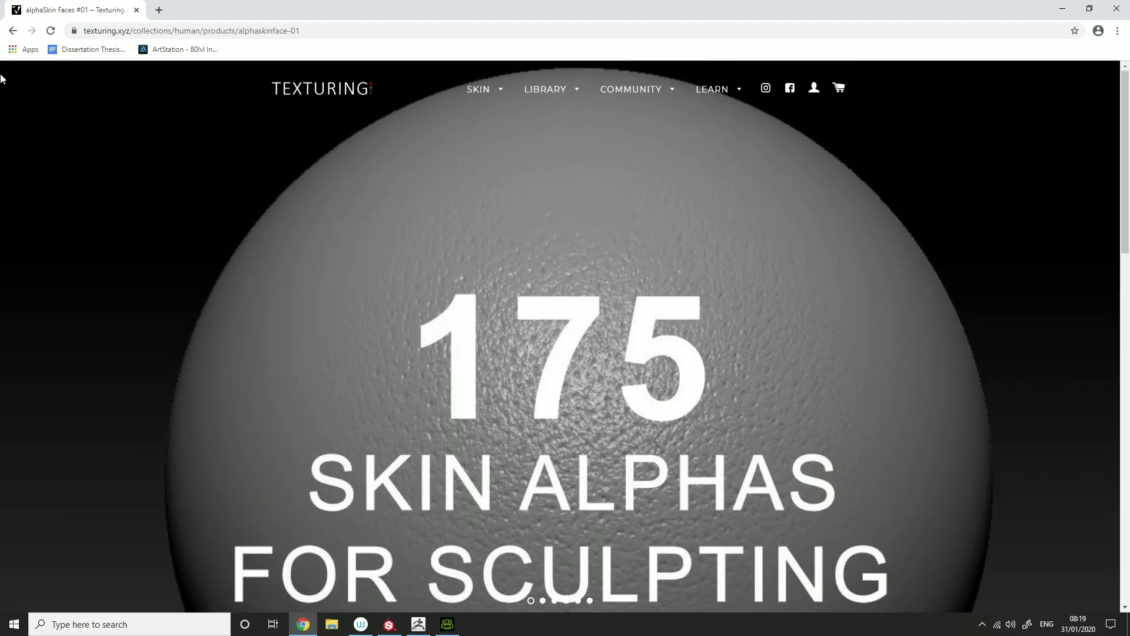
click(13, 30)
scroll(377, 306, up, 2)
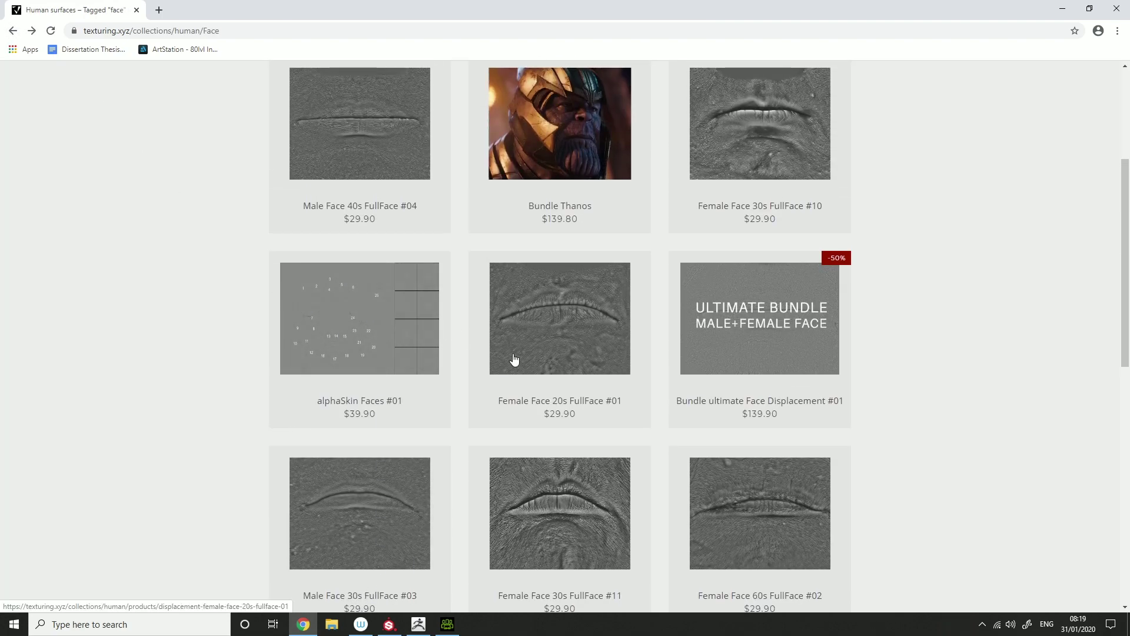
Look at the sculpted head in ZBrush, and switch to Character Creator to examine the bearded character's face from the front and at an angle
click(416, 623)
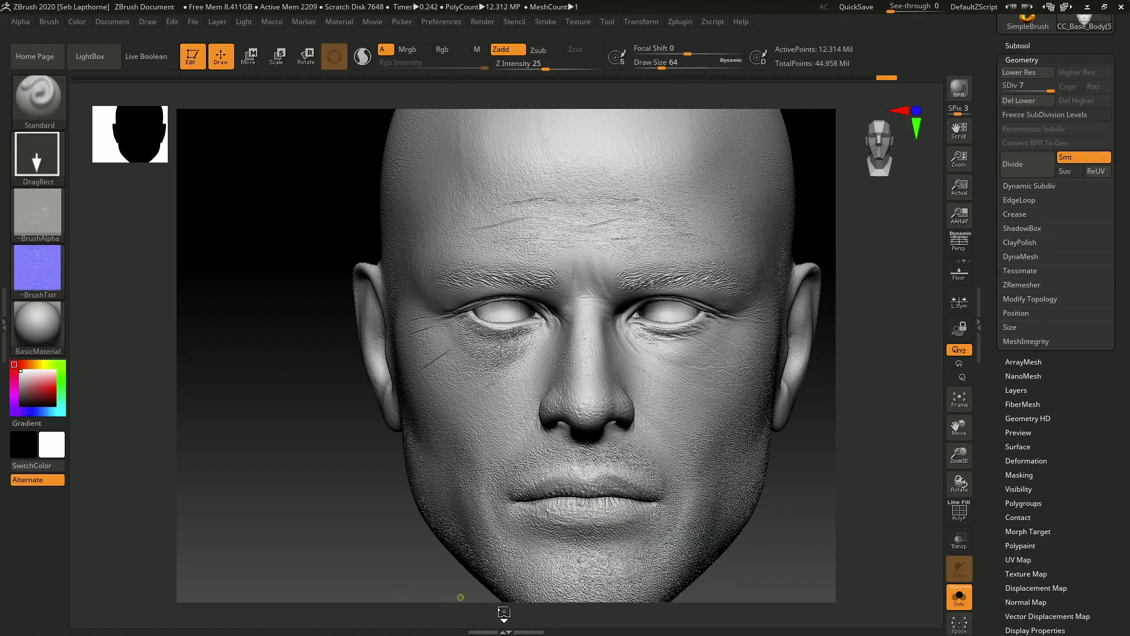
key(super)
click(446, 624)
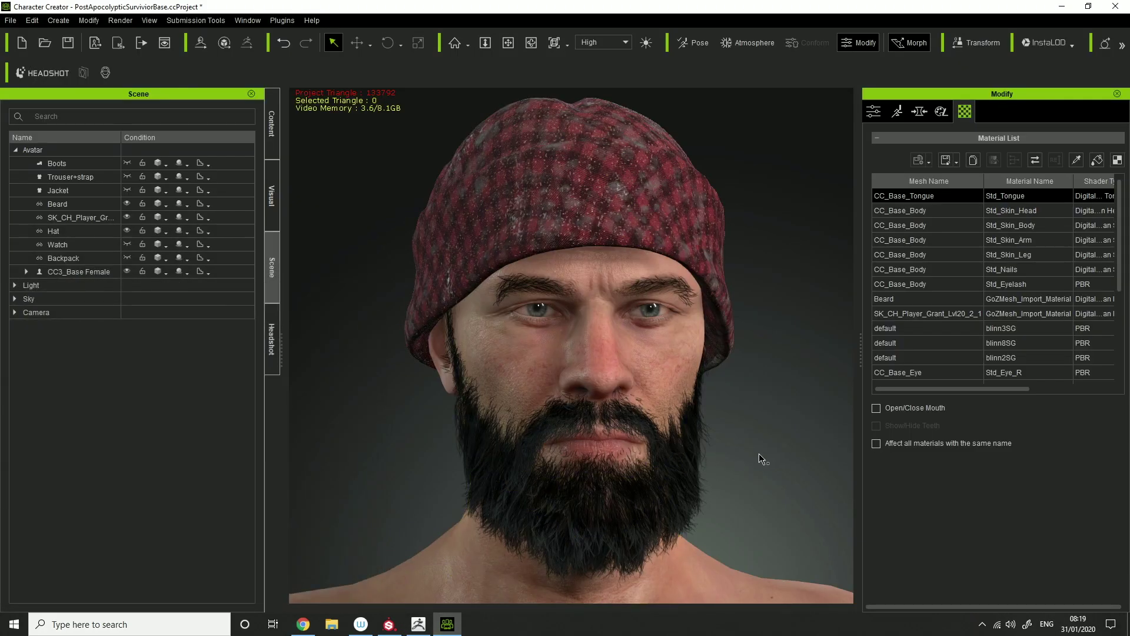
scroll(759, 459, up, 3)
middle_drag(775, 465, 794, 422)
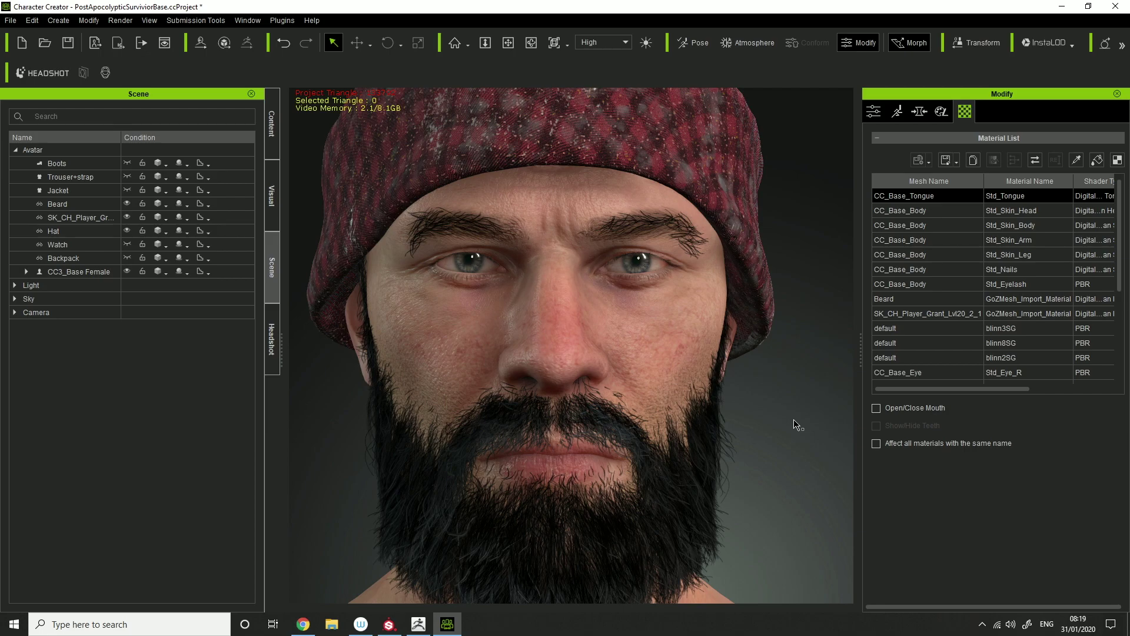
scroll(798, 425, down, 5)
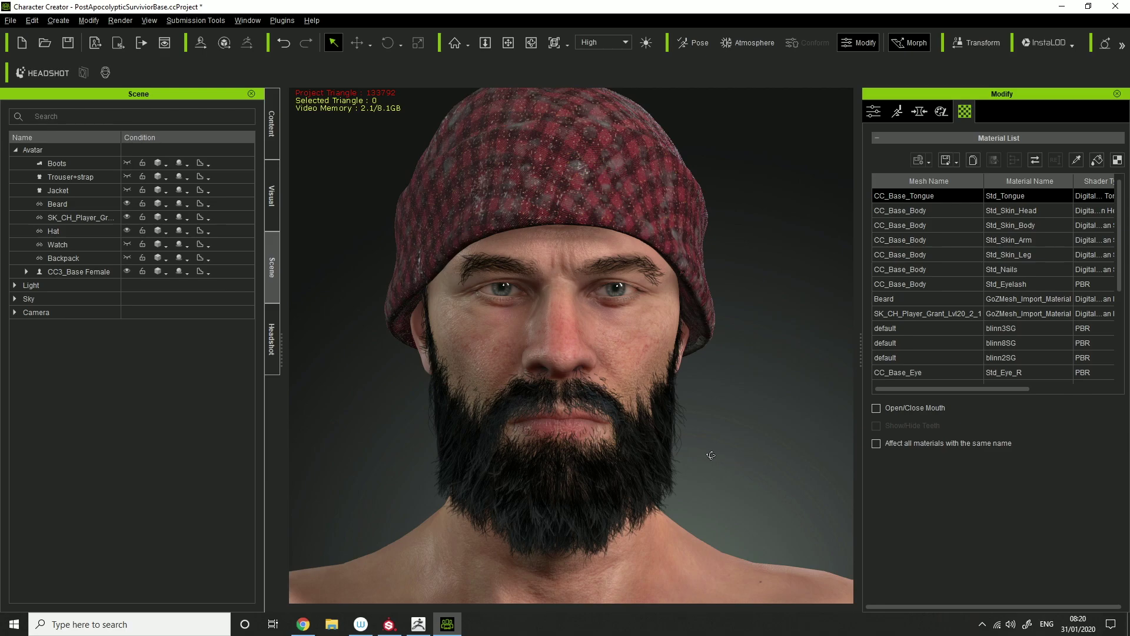
right_drag(711, 455, 752, 461)
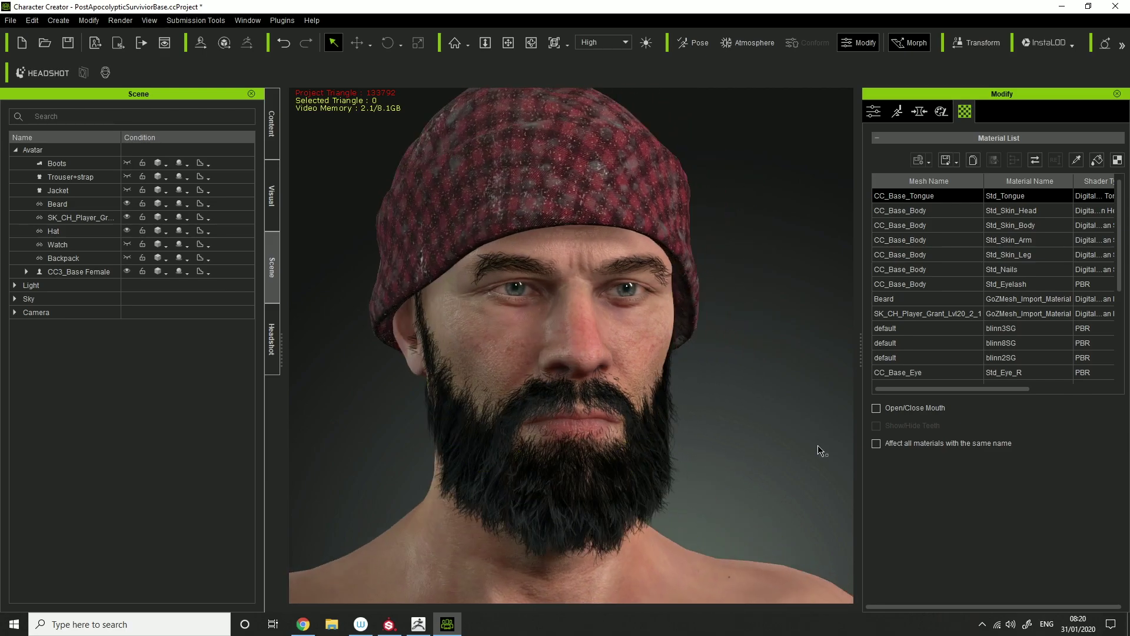